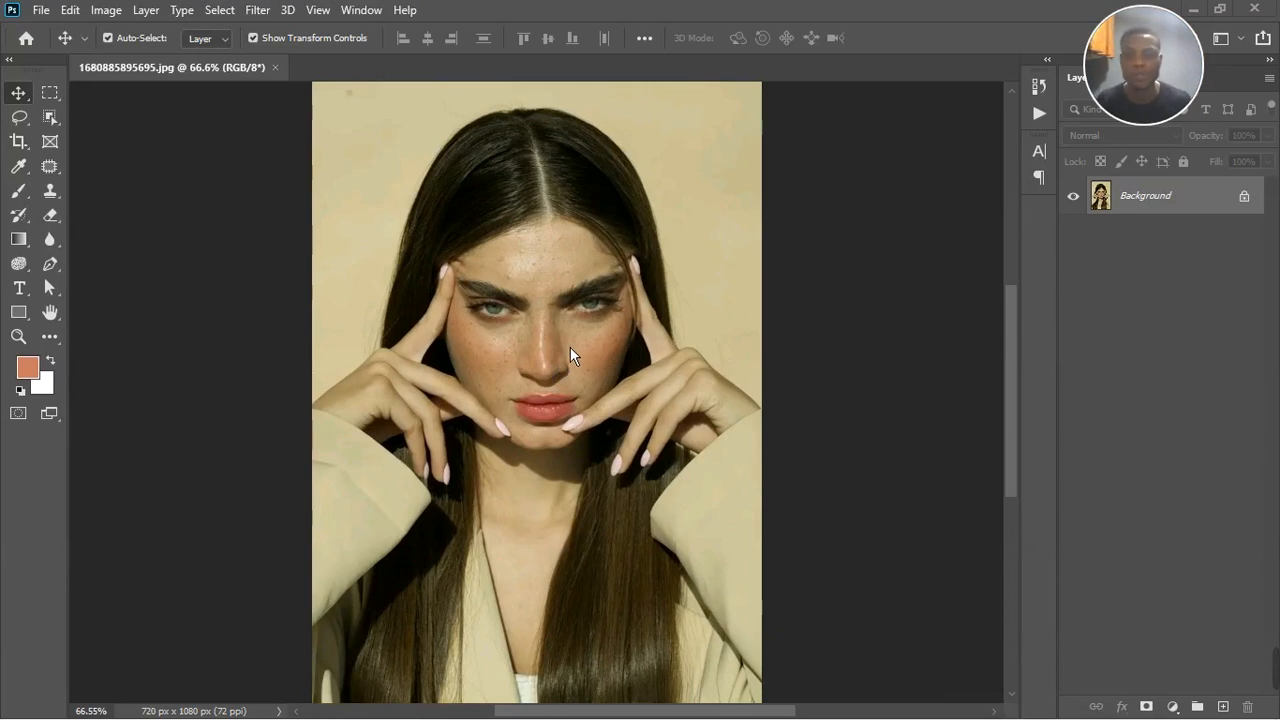
Add a Hue/Saturation adjustment layer, target the Yellows range with the on-image adjustment, and shift its hue slightly negative
{"action": "scroll", "coordinate": [570, 348], "scroll_direction": "down", "scroll_amount": 1}
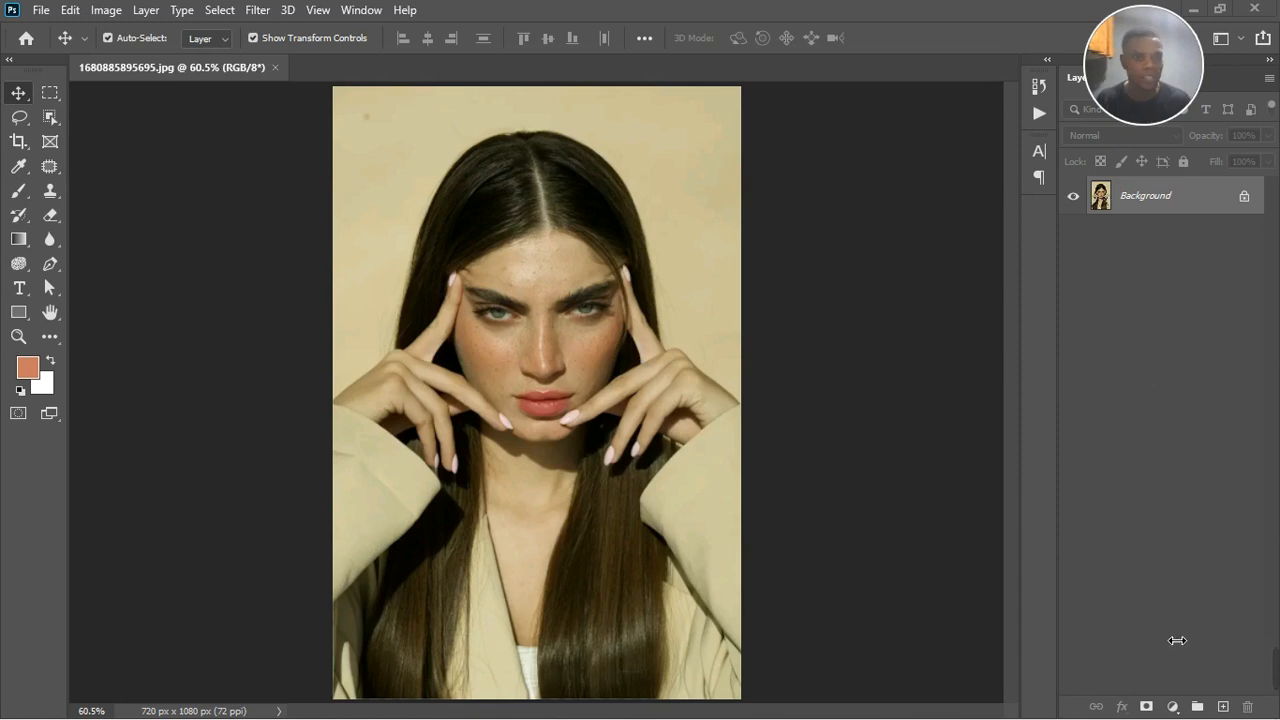
{"action": "left_click", "coordinate": [1174, 707]}
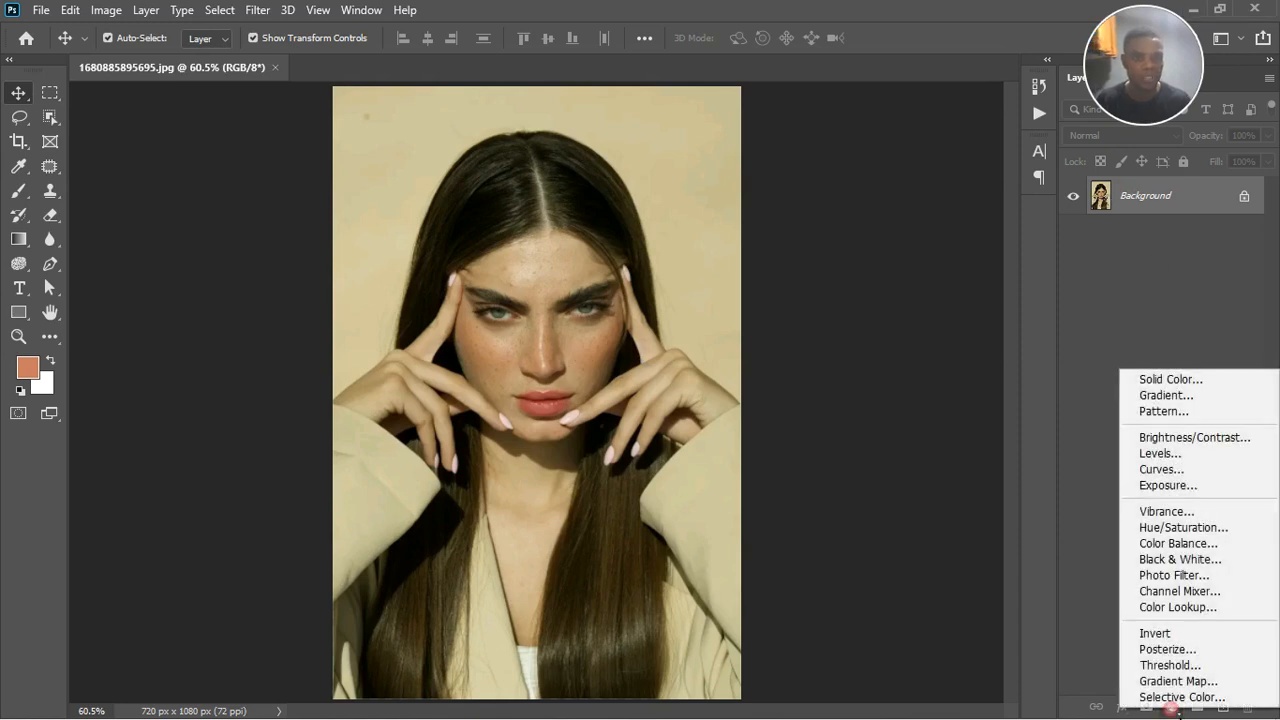
{"action": "left_click", "coordinate": [1176, 532]}
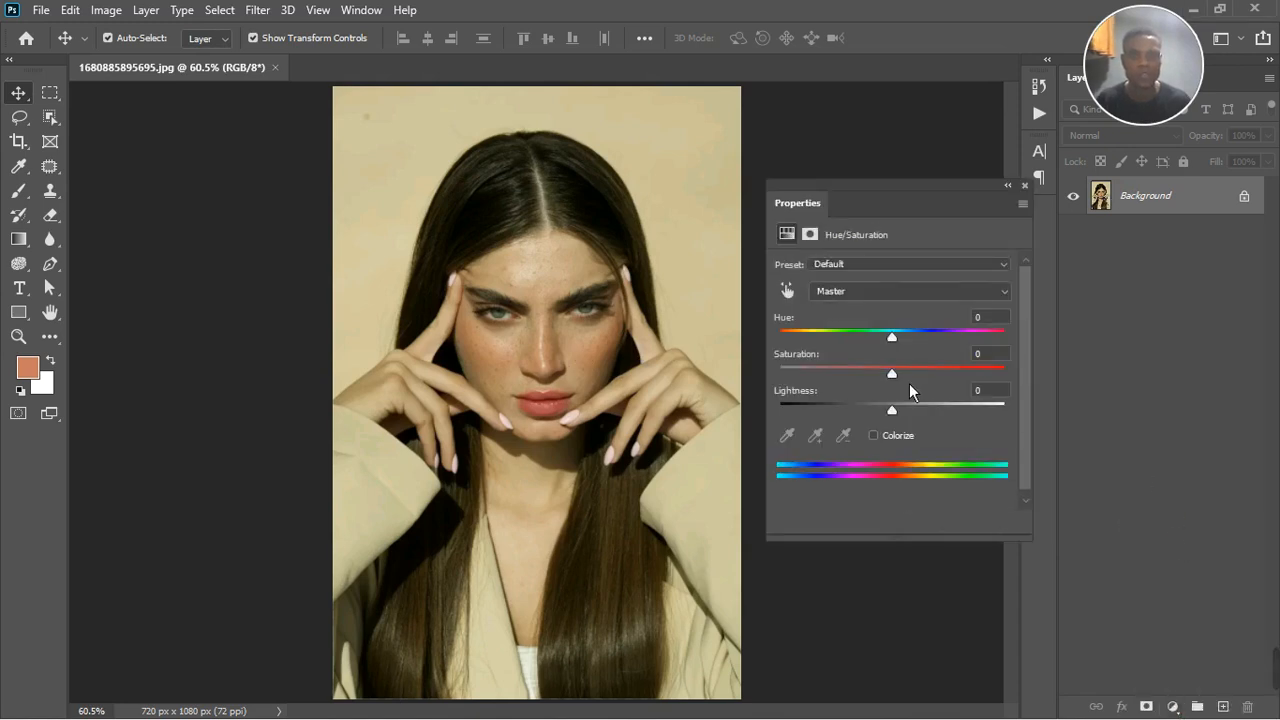
{"action": "left_click", "coordinate": [790, 291]}
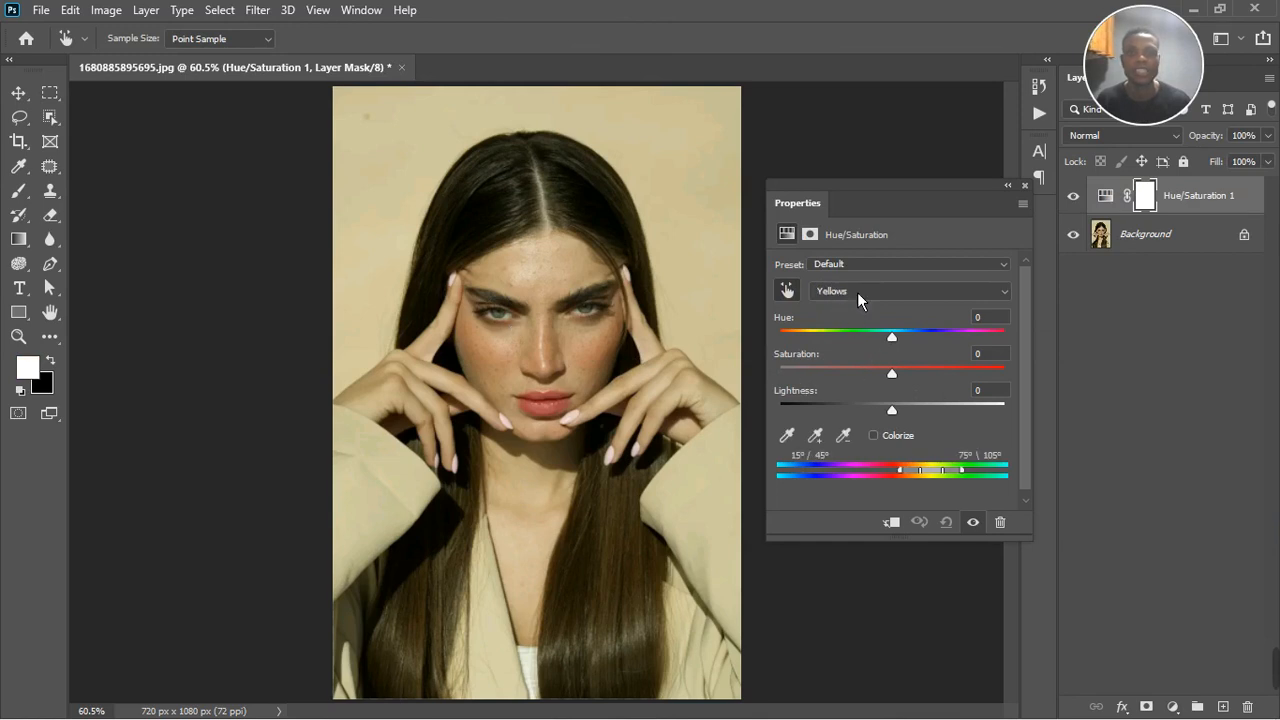
{"action": "mouse_move", "coordinate": [902, 342]}
{"action": "left_mouse_down"}
{"action": "mouse_move", "coordinate": [854, 347]}
{"action": "mouse_move", "coordinate": [980, 358]}
{"action": "mouse_move", "coordinate": [843, 350]}
{"action": "mouse_move", "coordinate": [911, 348]}
{"action": "mouse_move", "coordinate": [892, 350]}
{"action": "left_mouse_up"}
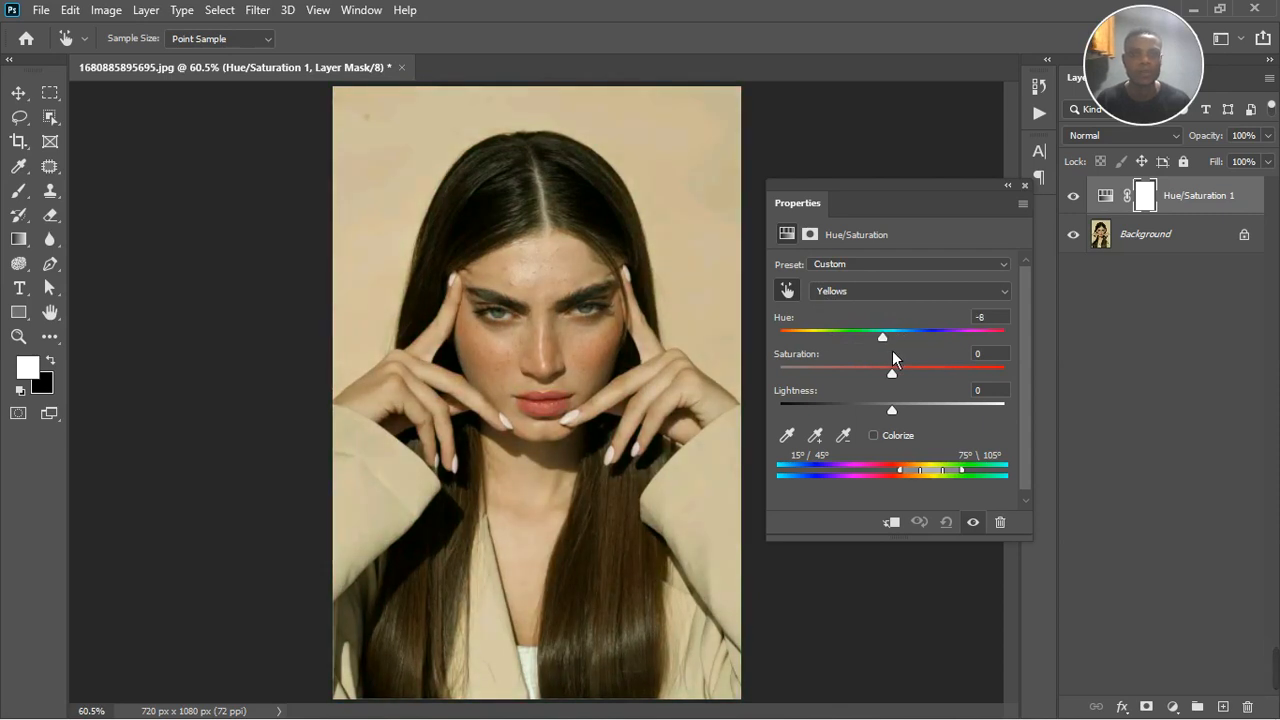
Try a positive hue shift on the Greens range, and delete the Hue/Saturation adjustment layer
{"action": "left_click", "coordinate": [904, 292]}
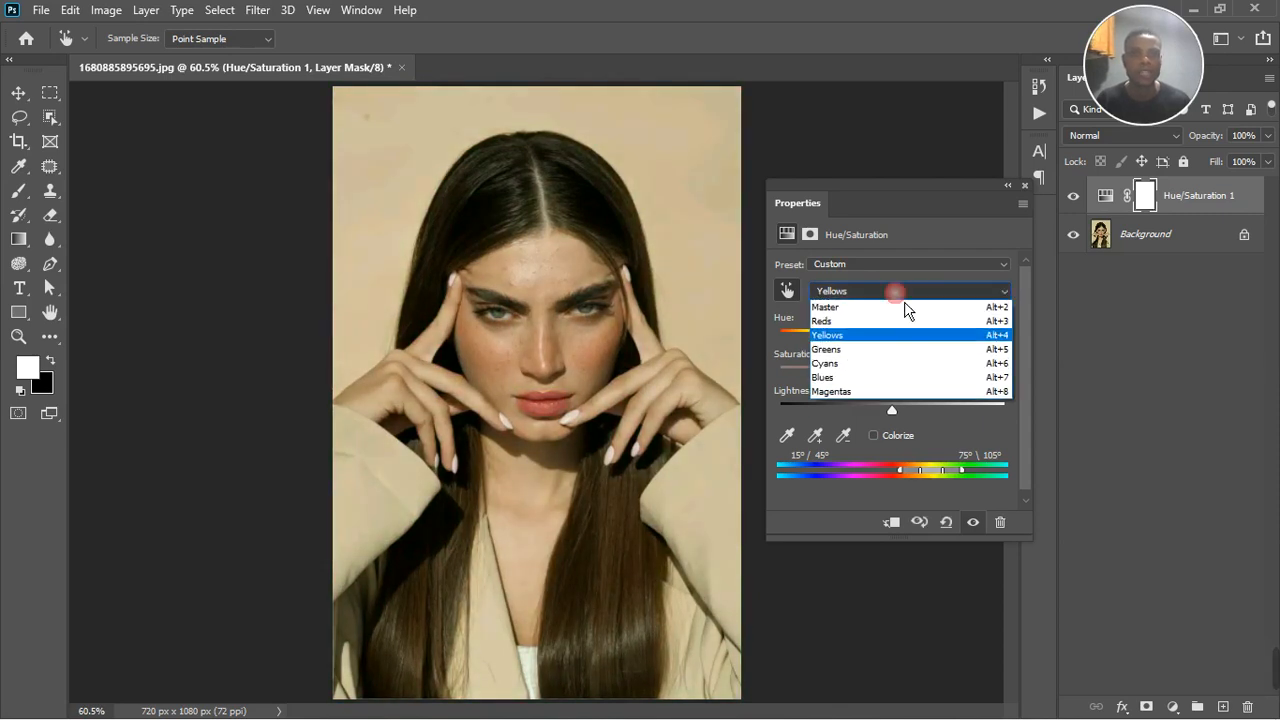
{"action": "left_click", "coordinate": [885, 350]}
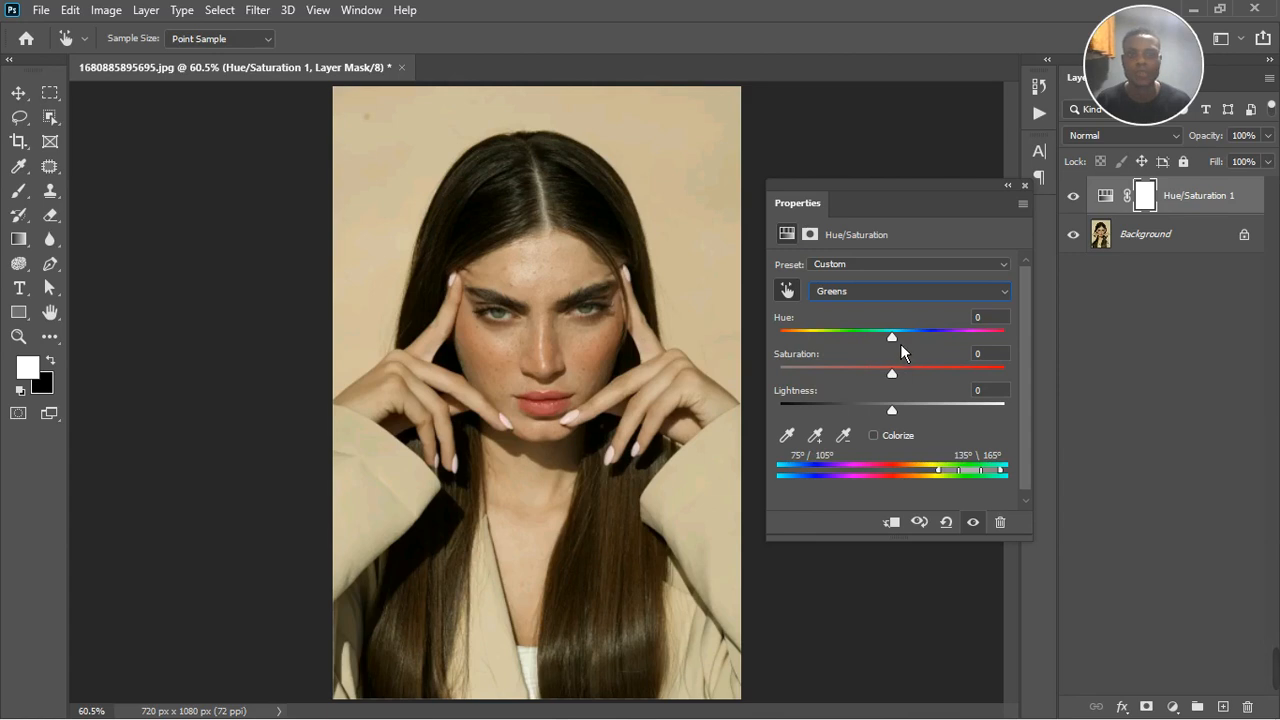
{"action": "mouse_move", "coordinate": [900, 343]}
{"action": "left_mouse_down"}
{"action": "mouse_move", "coordinate": [808, 352]}
{"action": "mouse_move", "coordinate": [1055, 350]}
{"action": "mouse_move", "coordinate": [922, 350]}
{"action": "left_mouse_up"}
{"action": "left_click", "coordinate": [1024, 185]}
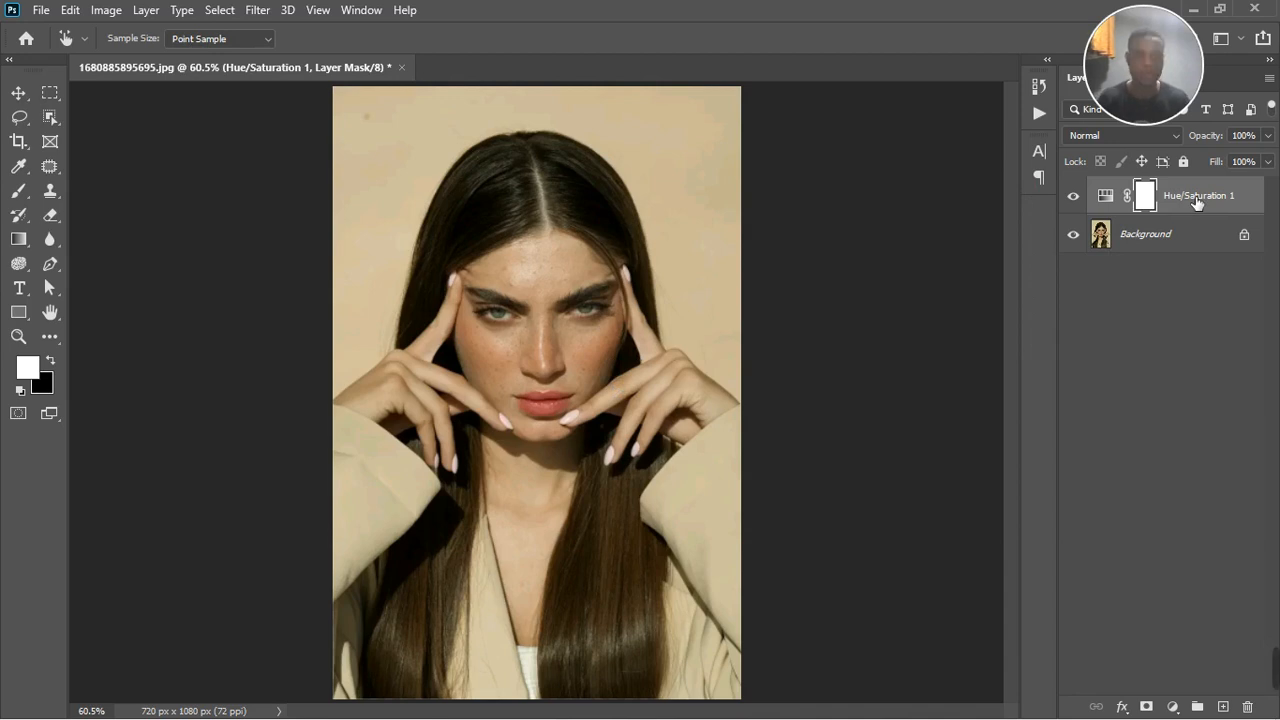
{"action": "key", "text": "Delete"}
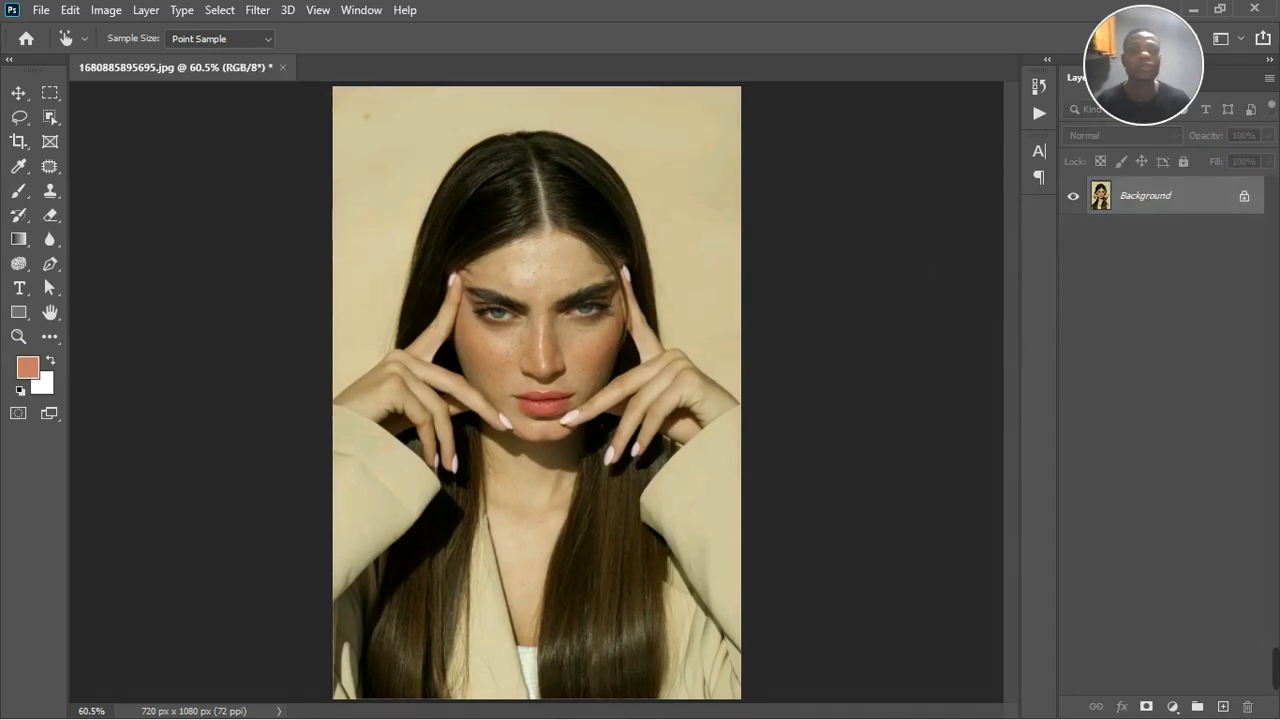
Unlock the Background layer and add a Solid Color fill layer above it with colour ca7b60
{"action": "left_click", "coordinate": [1252, 200]}
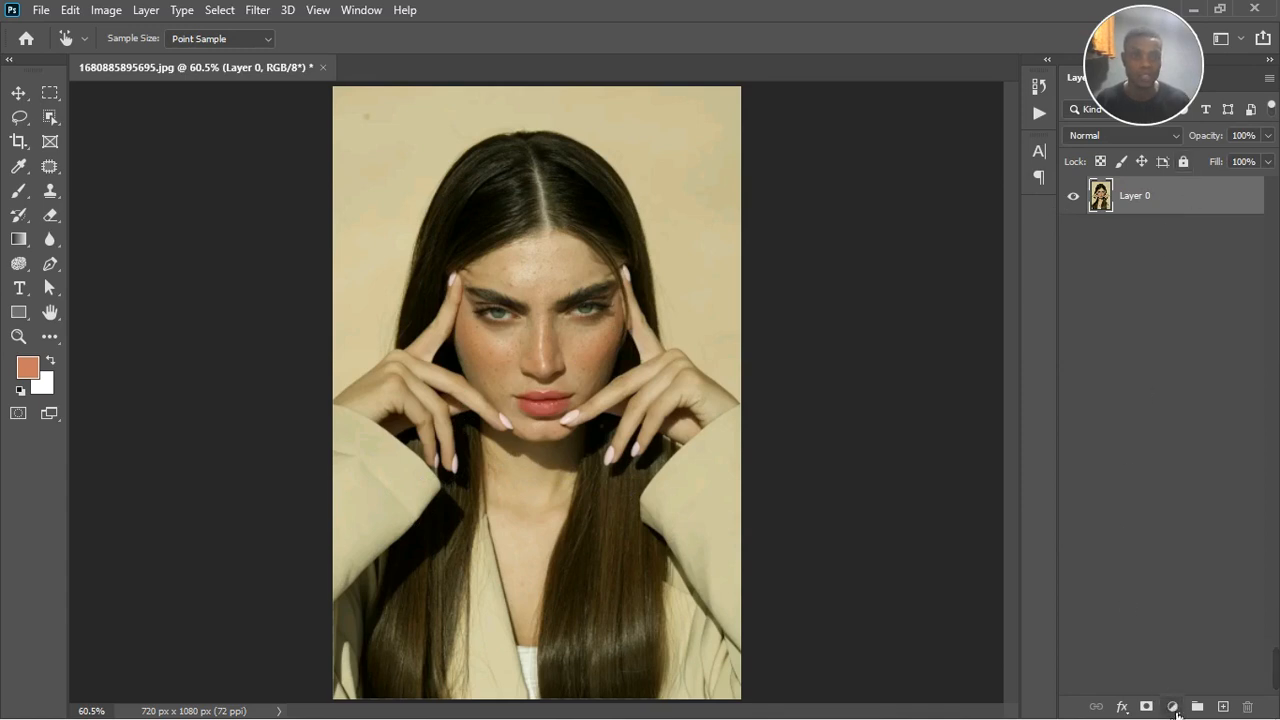
{"action": "left_click", "coordinate": [1174, 707]}
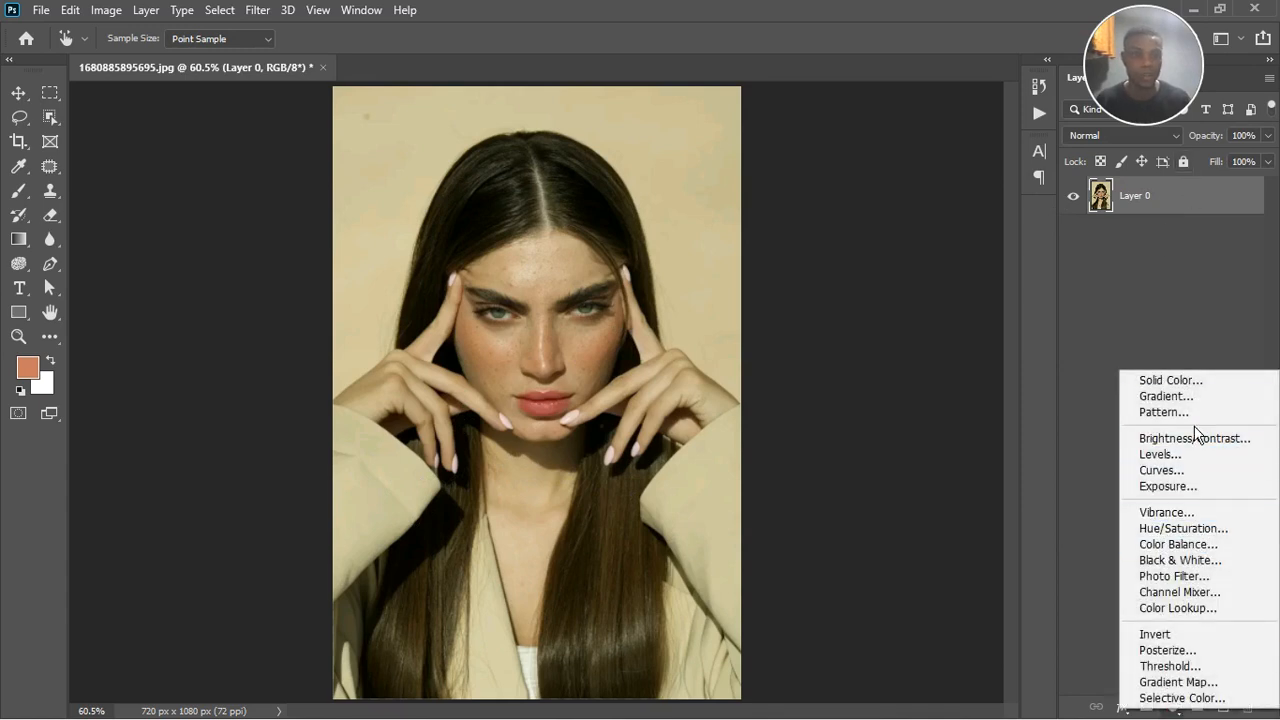
{"action": "left_click", "coordinate": [1198, 390]}
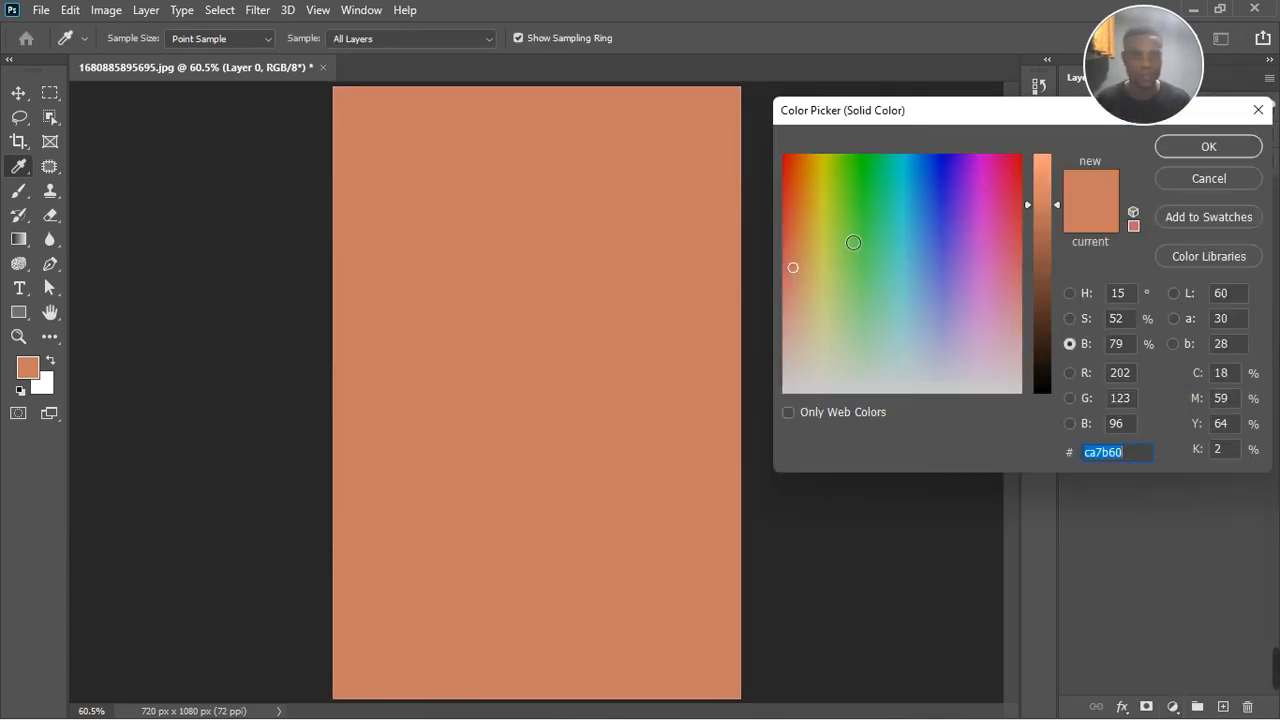
{"action": "key", "text": "Return"}
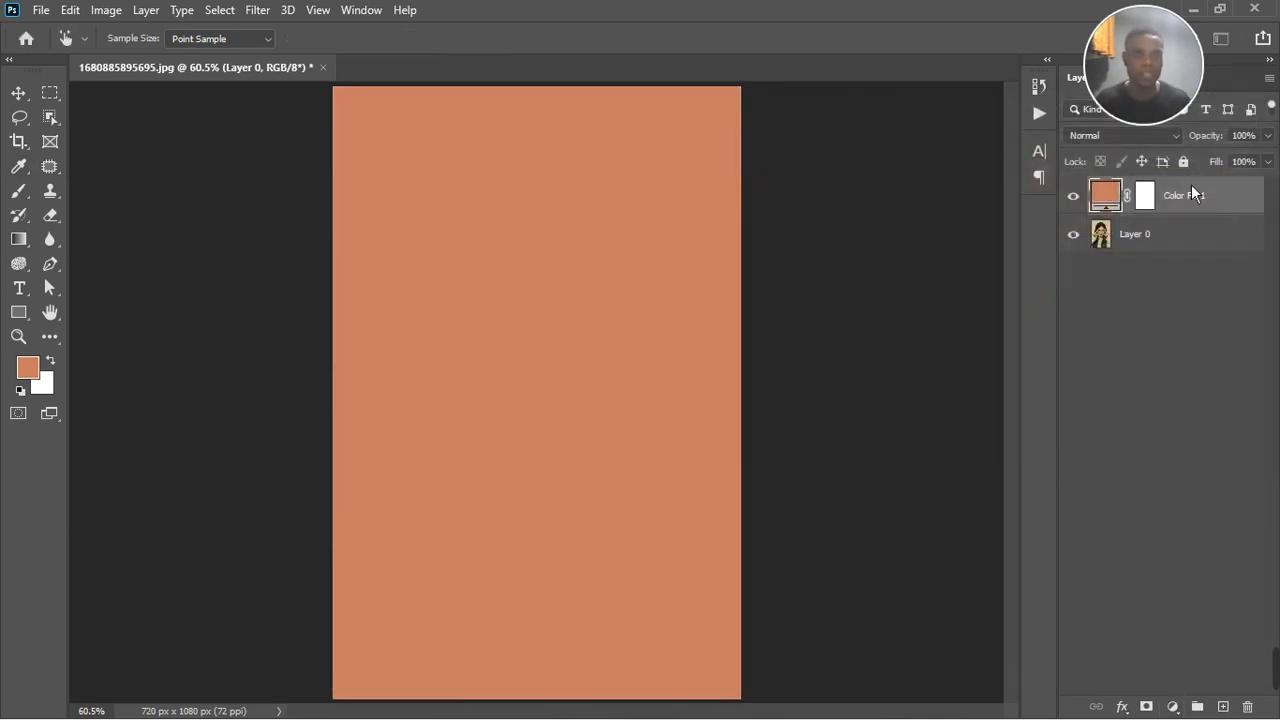
Hide the colour fill and sample its colour from the white of the eye, raising brightness to 100%
{"action": "left_click", "coordinate": [1073, 195]}
{"action": "double_click", "coordinate": [1103, 197]}
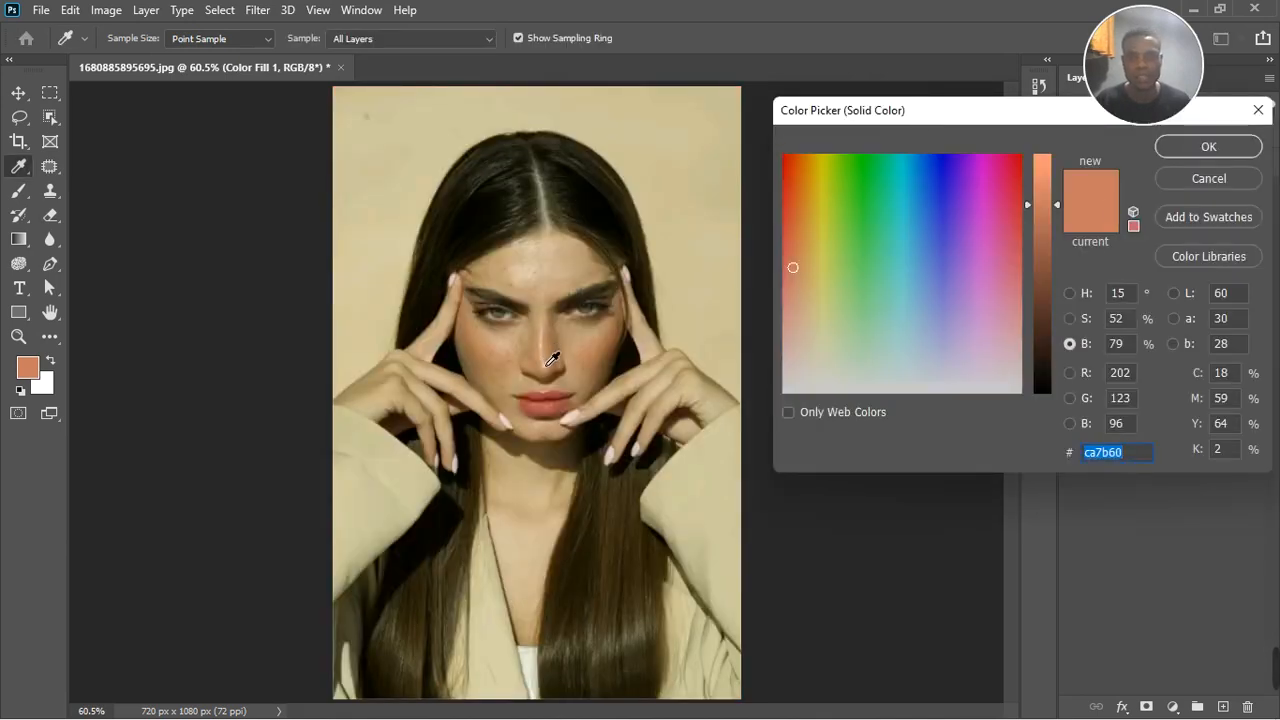
{"action": "left_click", "coordinate": [533, 666]}
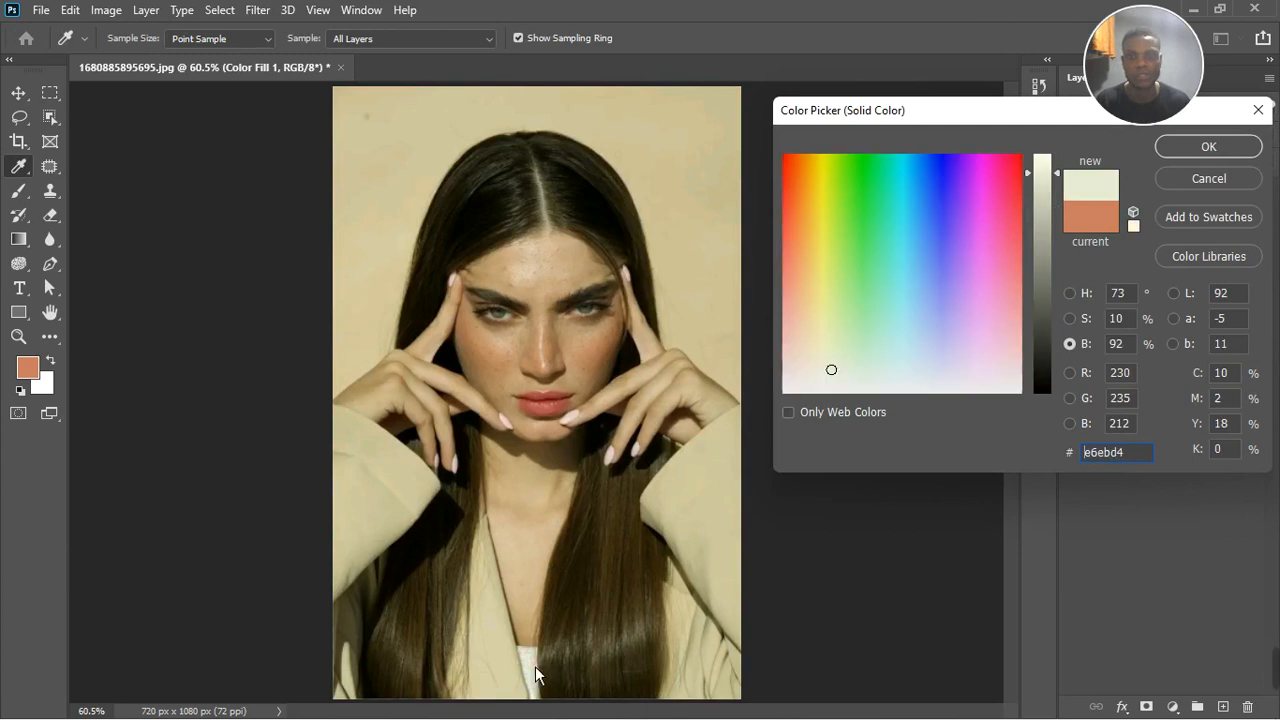
{"action": "left_click", "coordinate": [514, 328]}
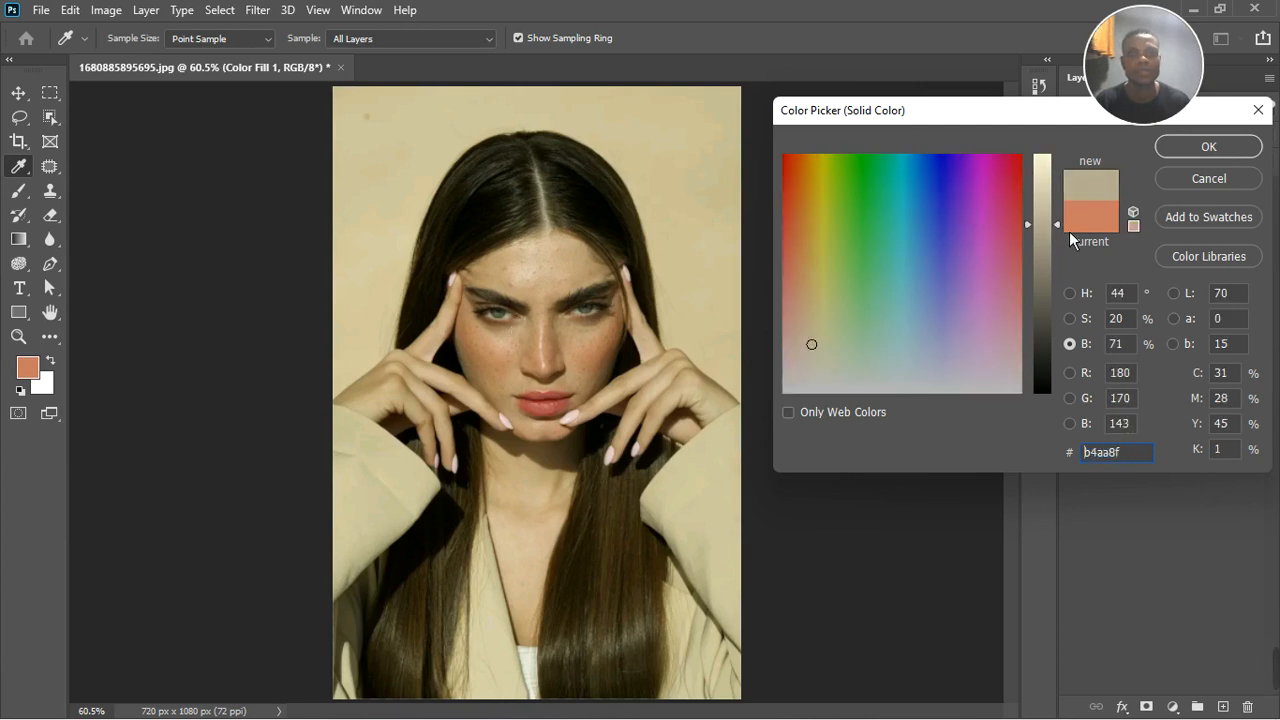
{"action": "left_click_drag", "start_coordinate": [1069, 234], "coordinate": [1069, 166]}
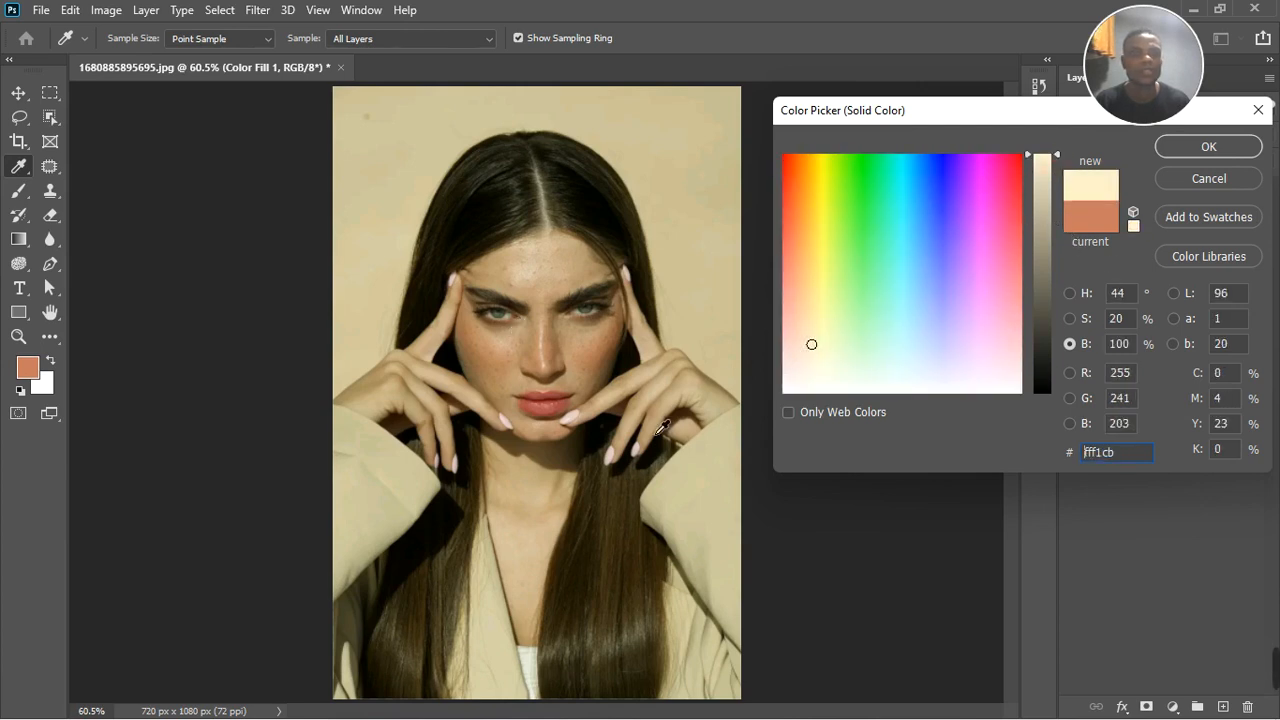
Sample the fill colour from the woman's white top and raise its brightness to 100%, giving fdffef
{"action": "left_click", "coordinate": [526, 677]}
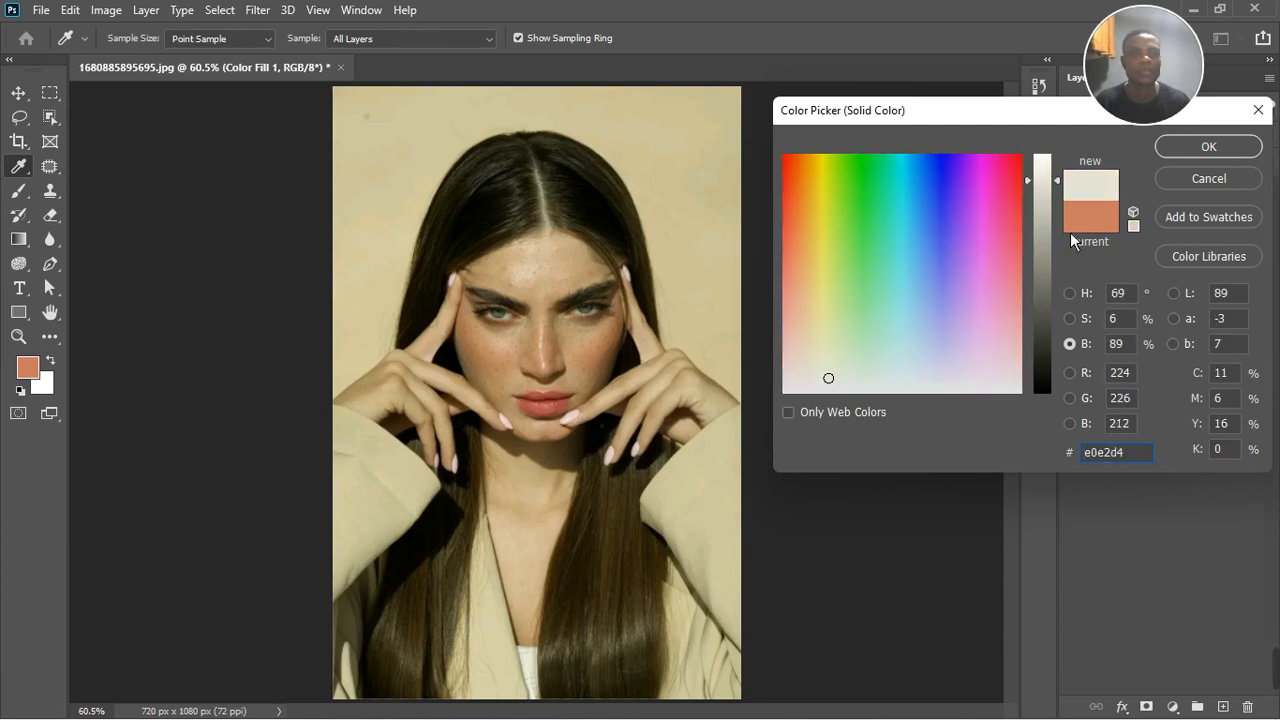
{"action": "left_click_drag", "start_coordinate": [1069, 185], "coordinate": [1068, 130]}
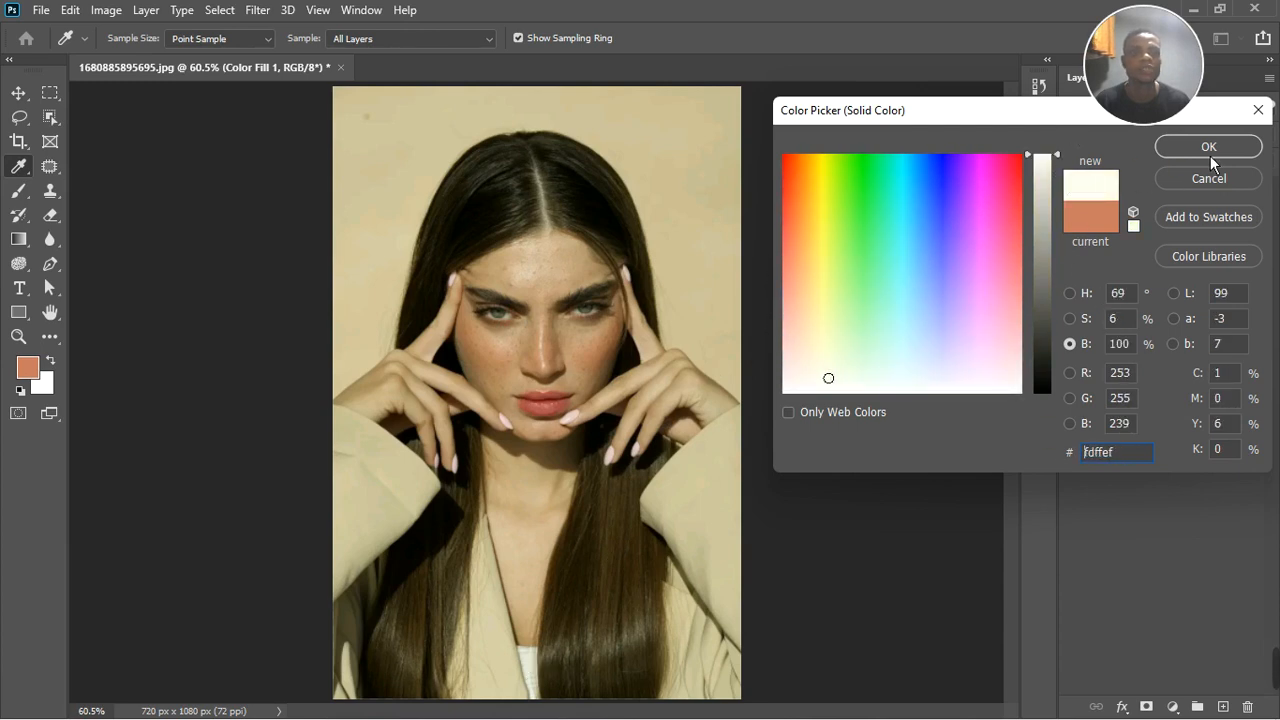
{"action": "left_click", "coordinate": [1208, 148]}
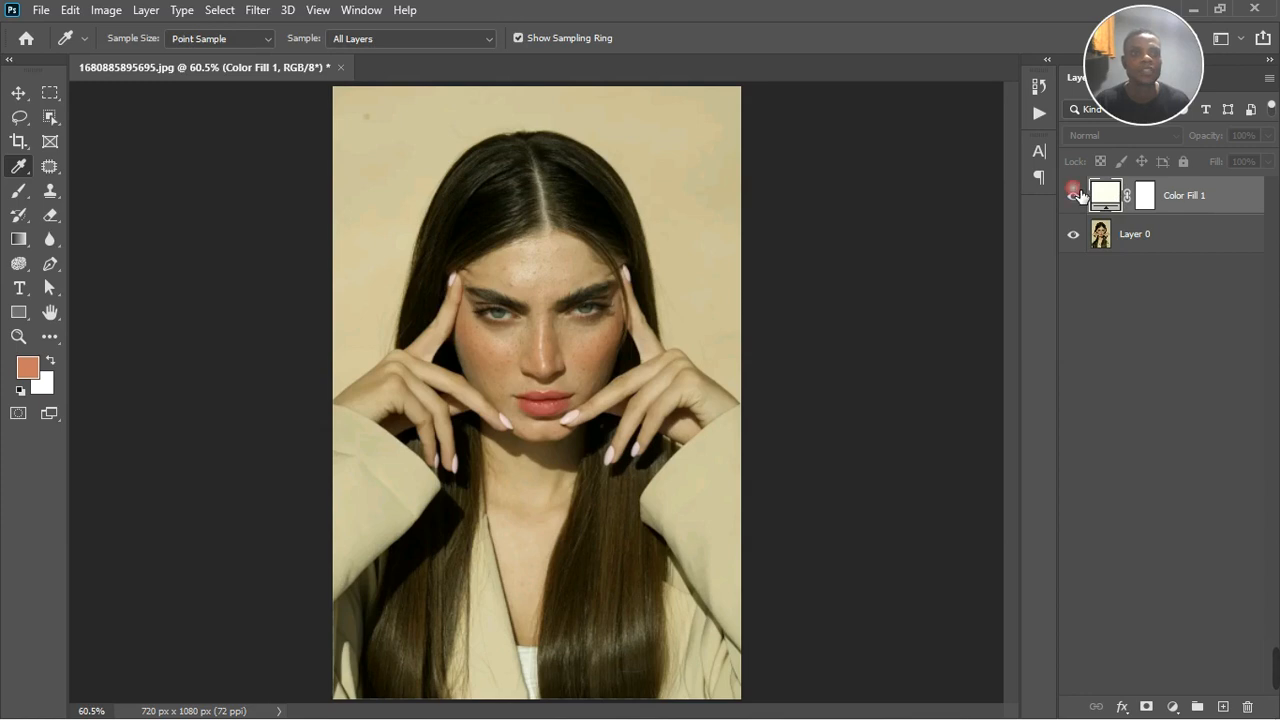
Show the colour fill layer and set its blend mode to Divide
{"action": "left_click", "coordinate": [1073, 195]}
{"action": "left_click", "coordinate": [1086, 134]}
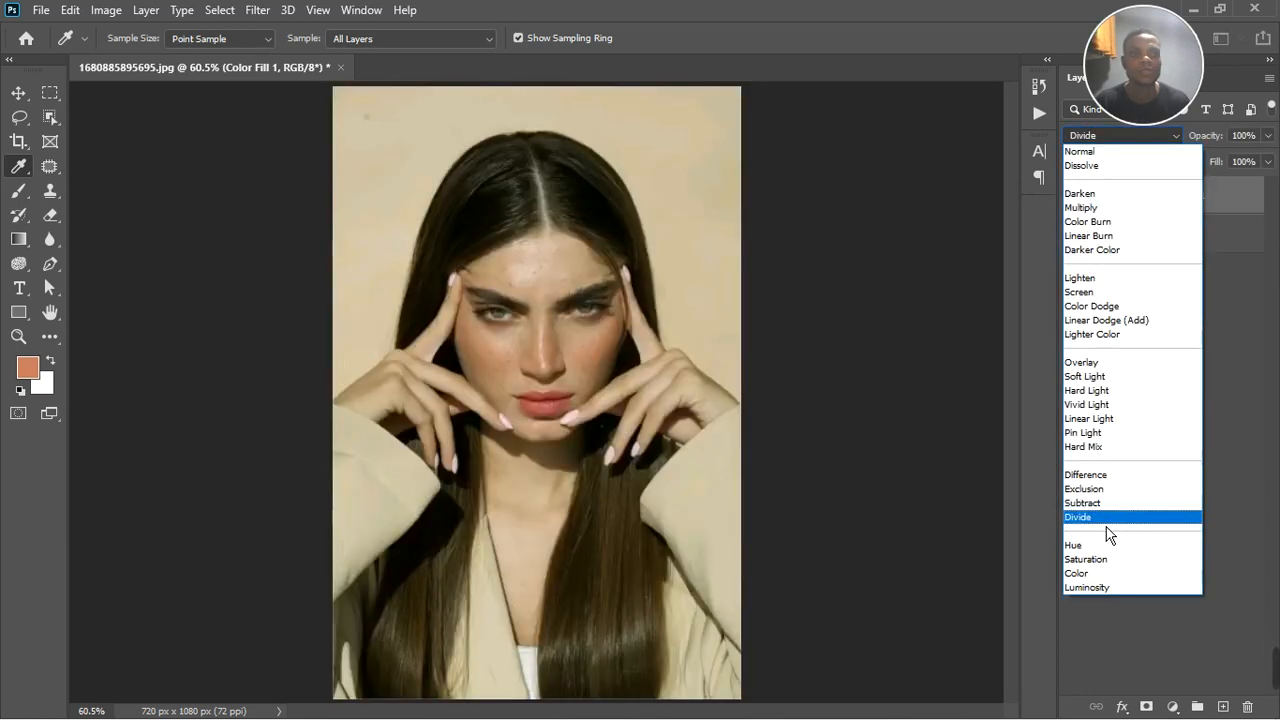
{"action": "left_click", "coordinate": [1106, 519]}
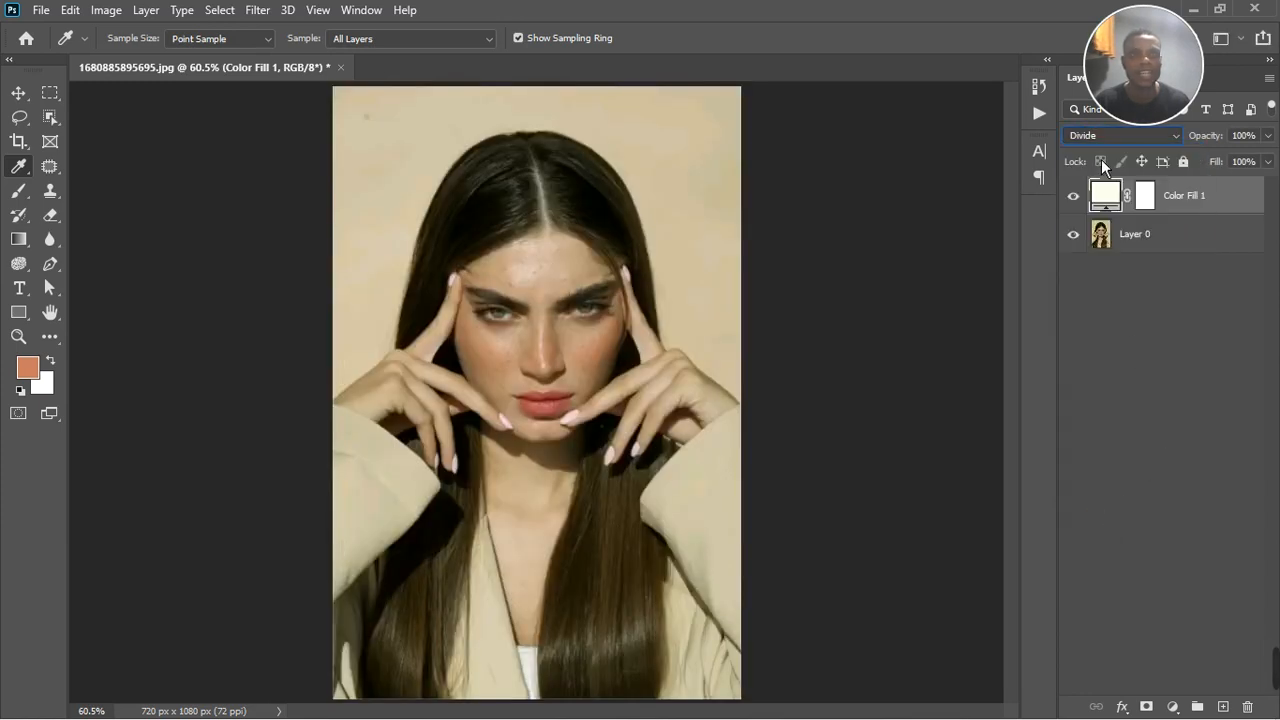
Hide the colour fill layer and resample its colour from the white of the eye as 8c8a71
{"action": "left_click", "coordinate": [1073, 195]}
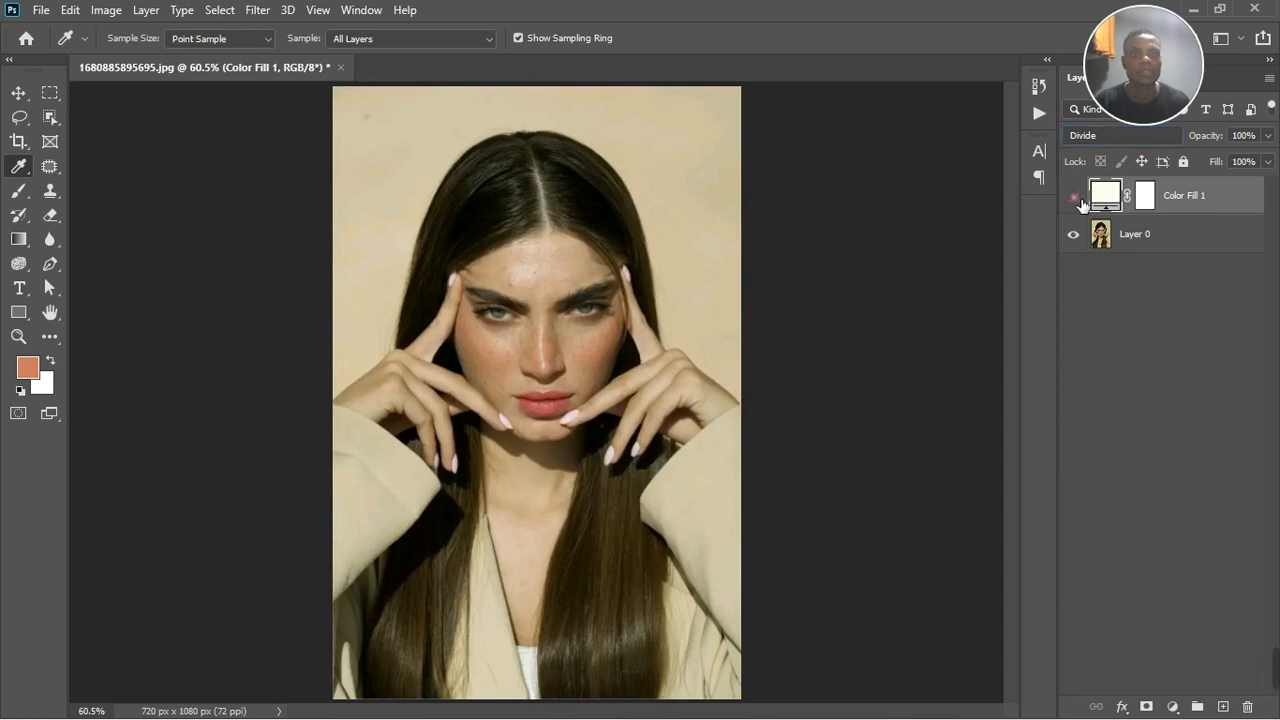
{"action": "double_click", "coordinate": [1112, 197]}
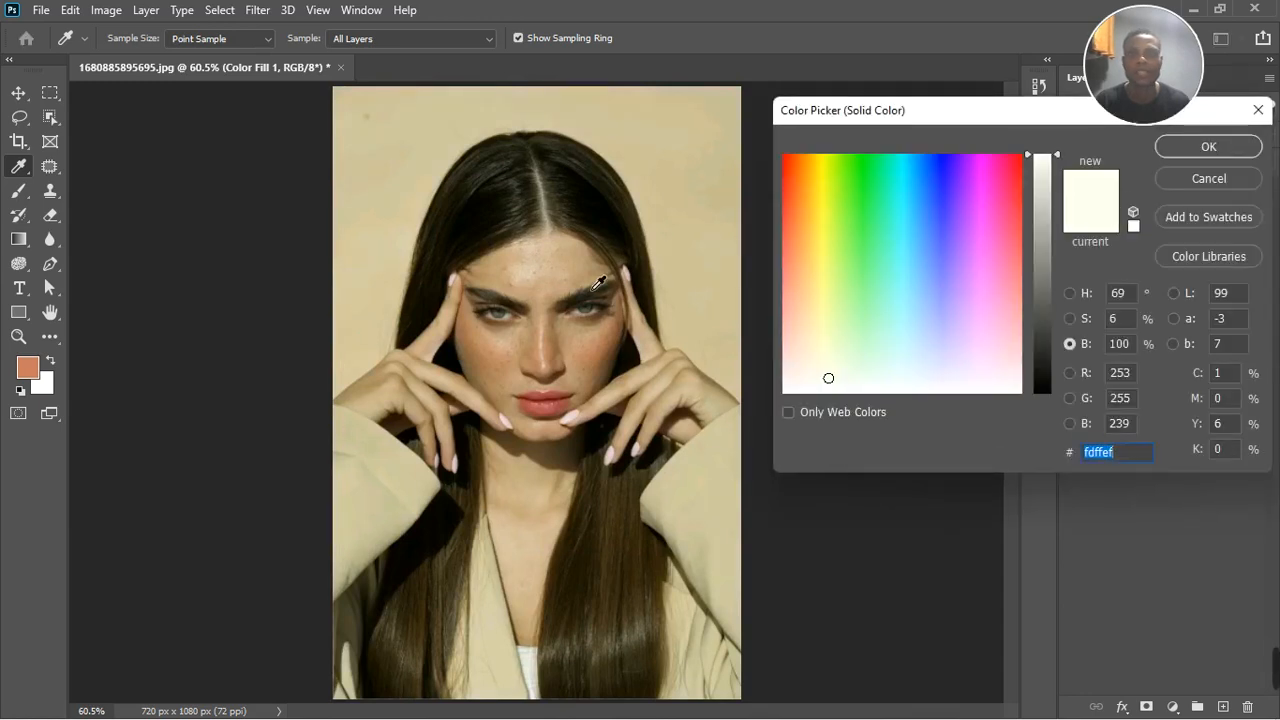
{"action": "left_click", "coordinate": [518, 320]}
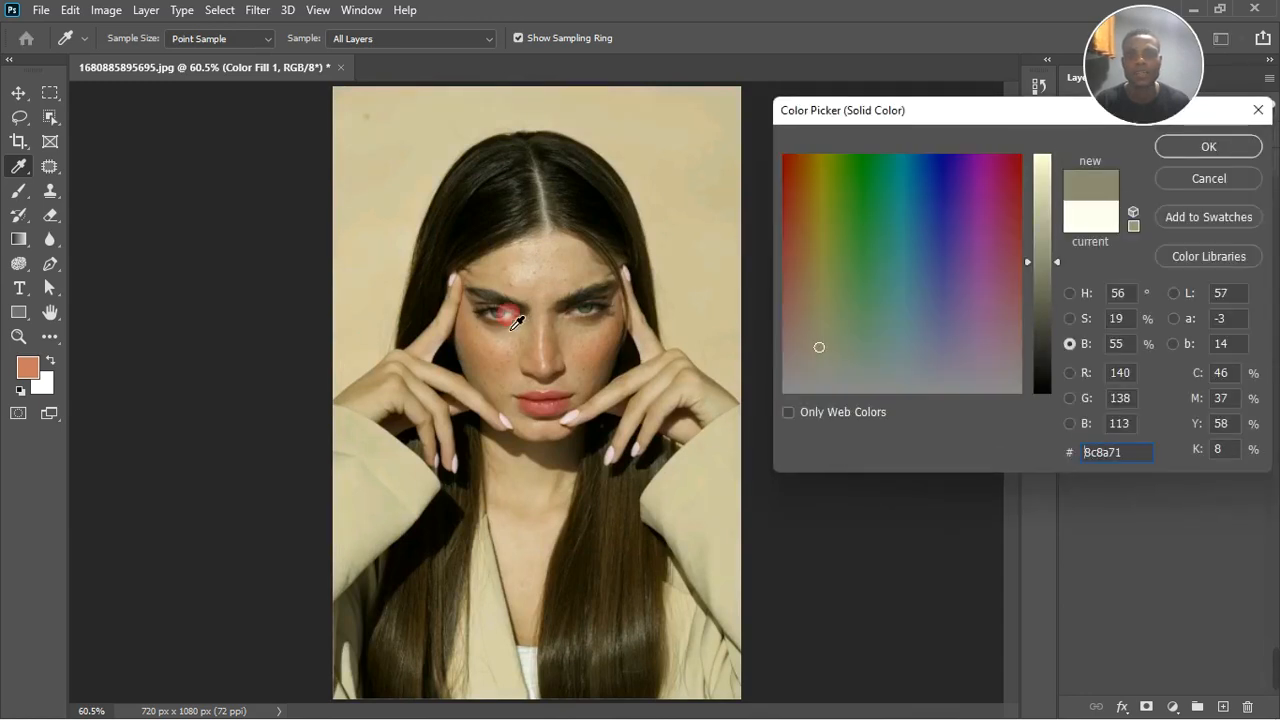
{"action": "left_click", "coordinate": [1205, 146]}
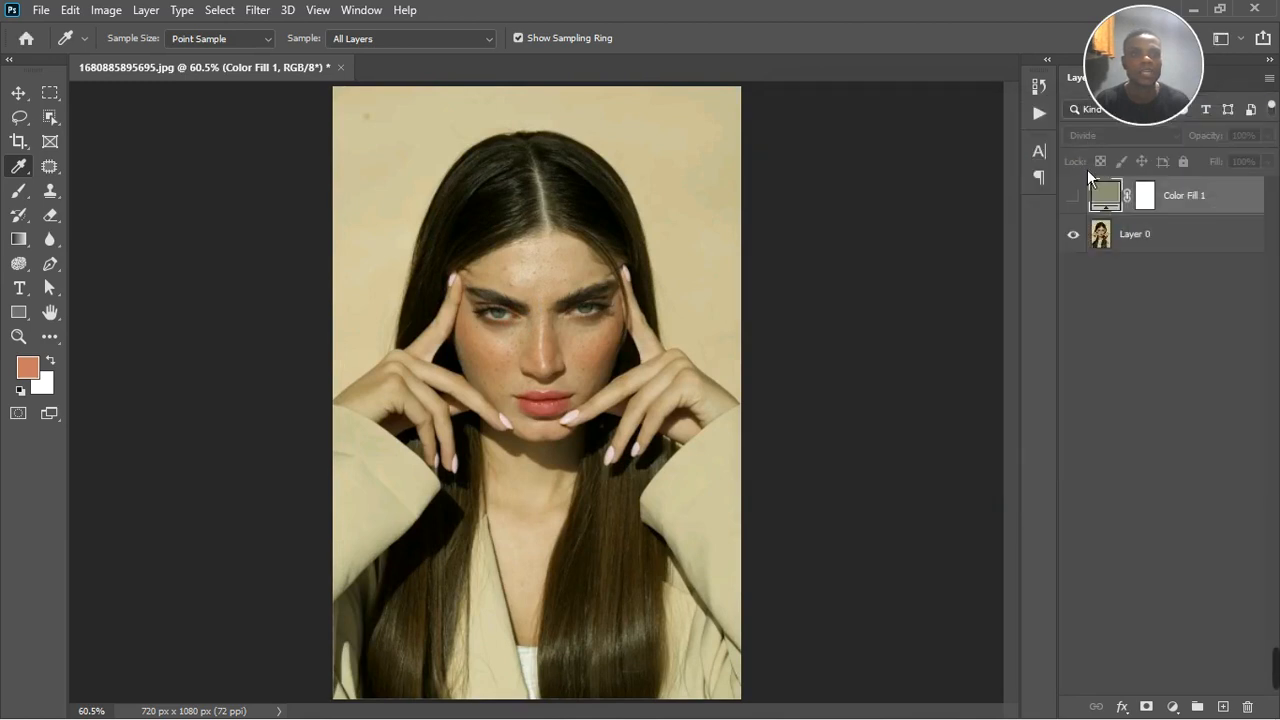
Show the colour fill layer and raise its colour's brightness to 100%, giving fffbce
{"action": "left_click", "coordinate": [1073, 195]}
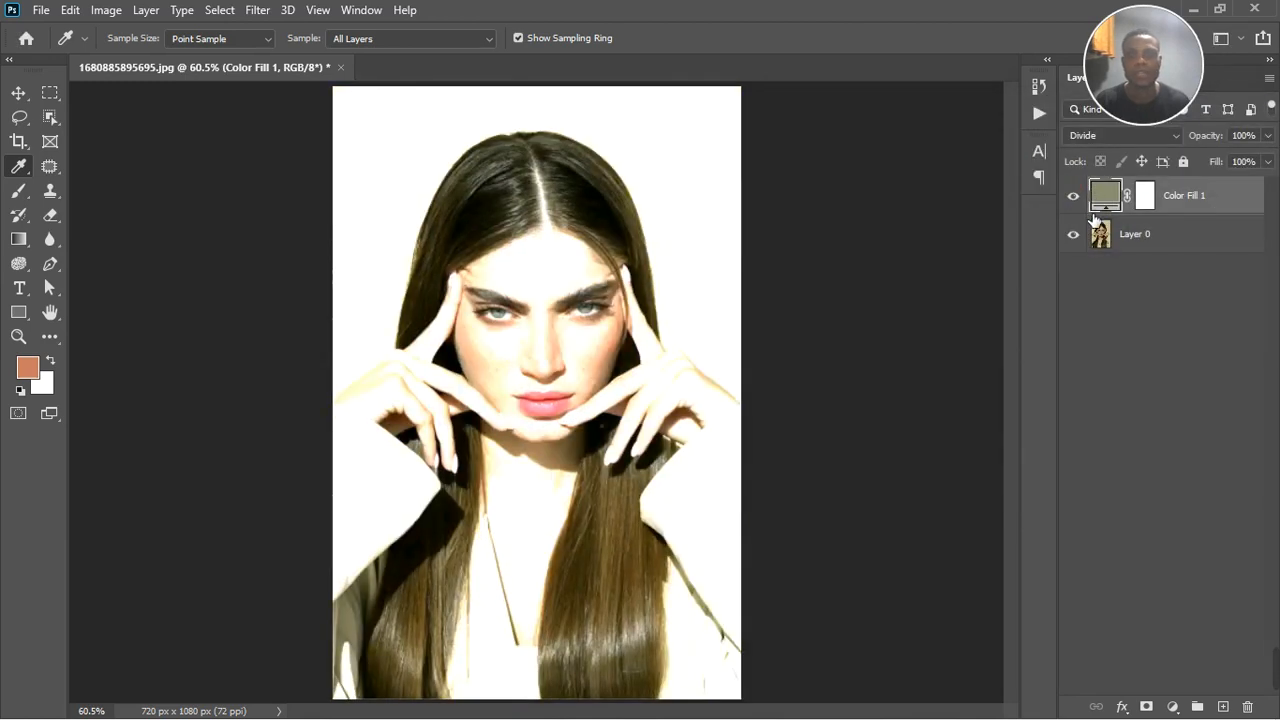
{"action": "double_click", "coordinate": [1105, 195]}
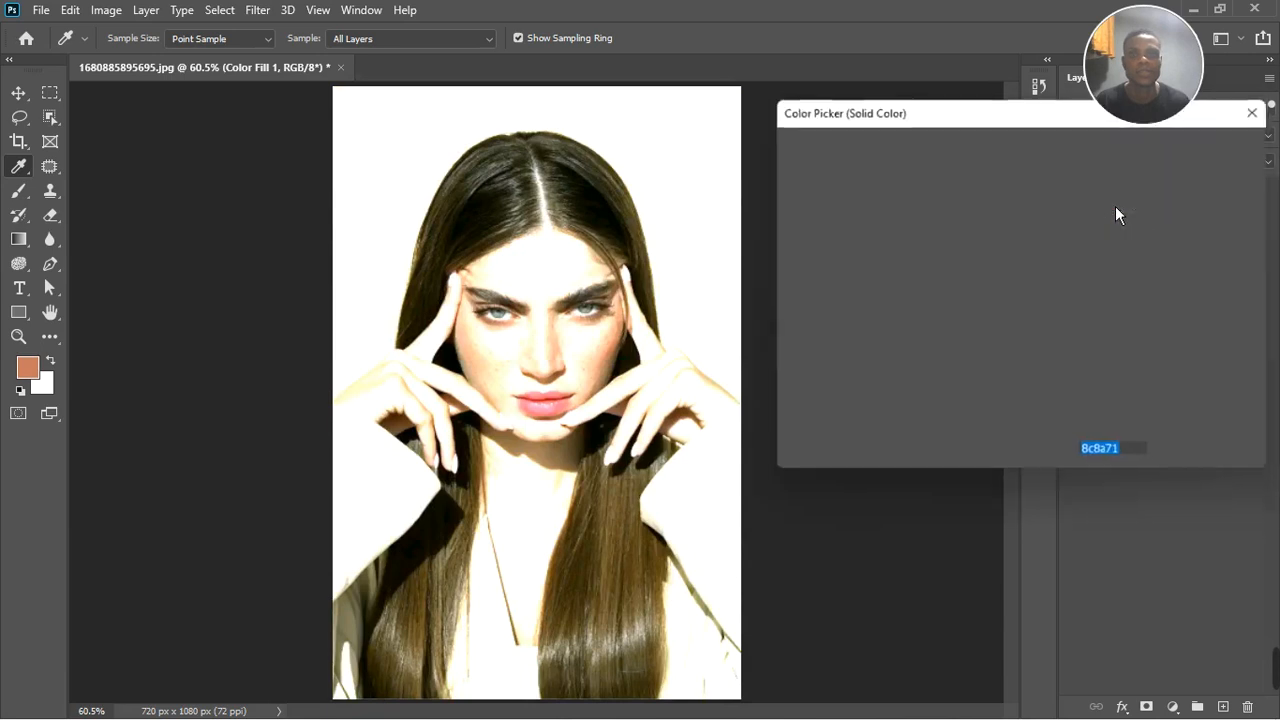
{"action": "left_click_drag", "start_coordinate": [1063, 272], "coordinate": [1052, 163]}
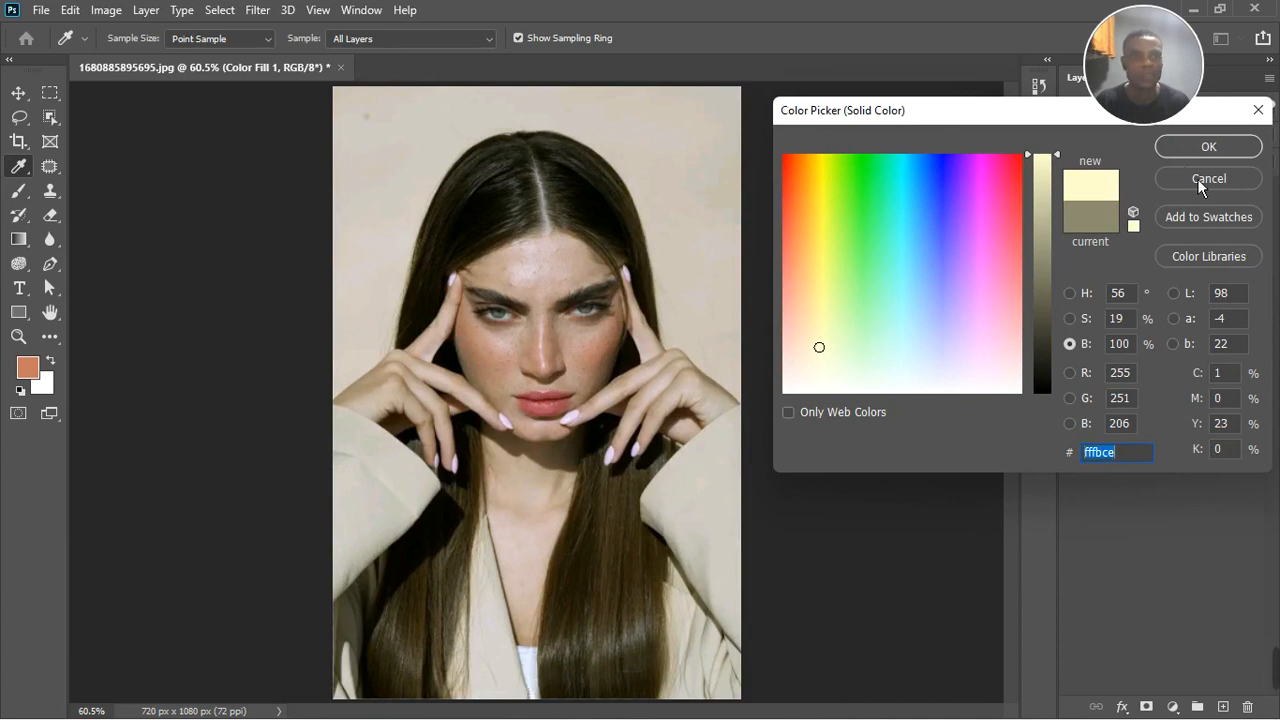
{"action": "left_click", "coordinate": [1208, 147]}
{"action": "scroll", "coordinate": [580, 360], "scroll_direction": "up", "scroll_amount": 2}
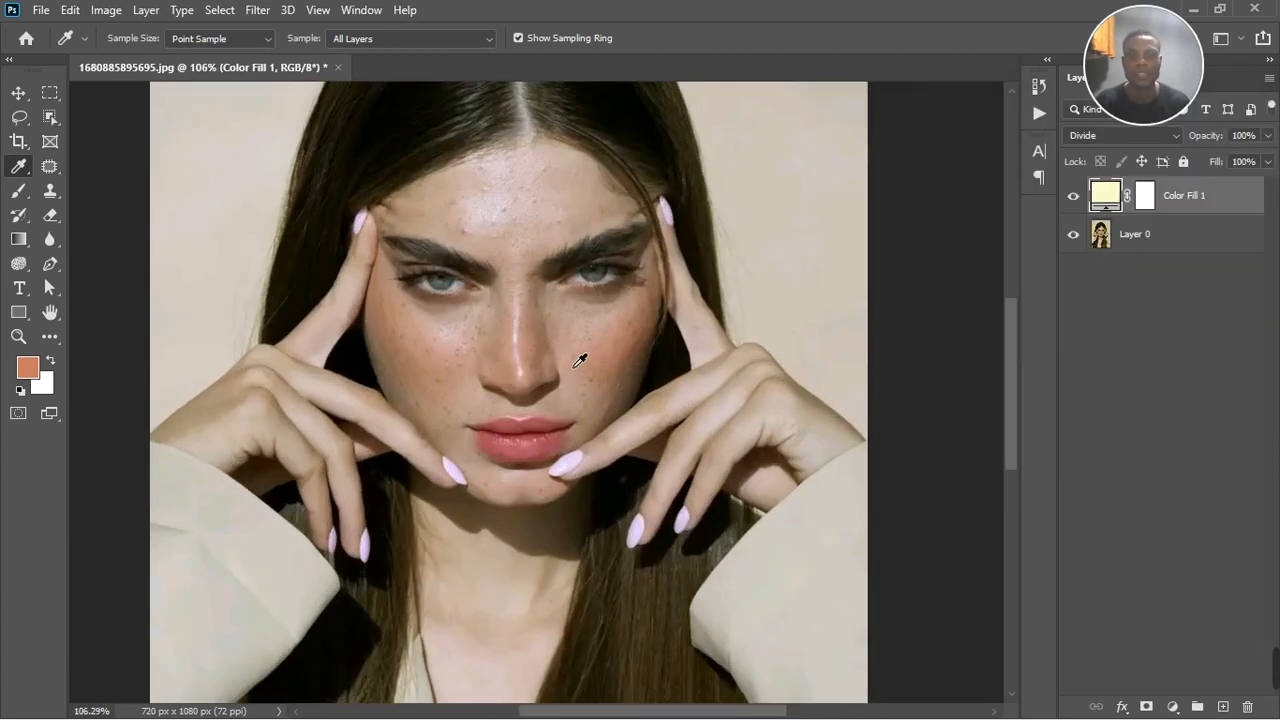
{"action": "scroll", "coordinate": [602, 336], "scroll_direction": "down", "scroll_amount": 3}
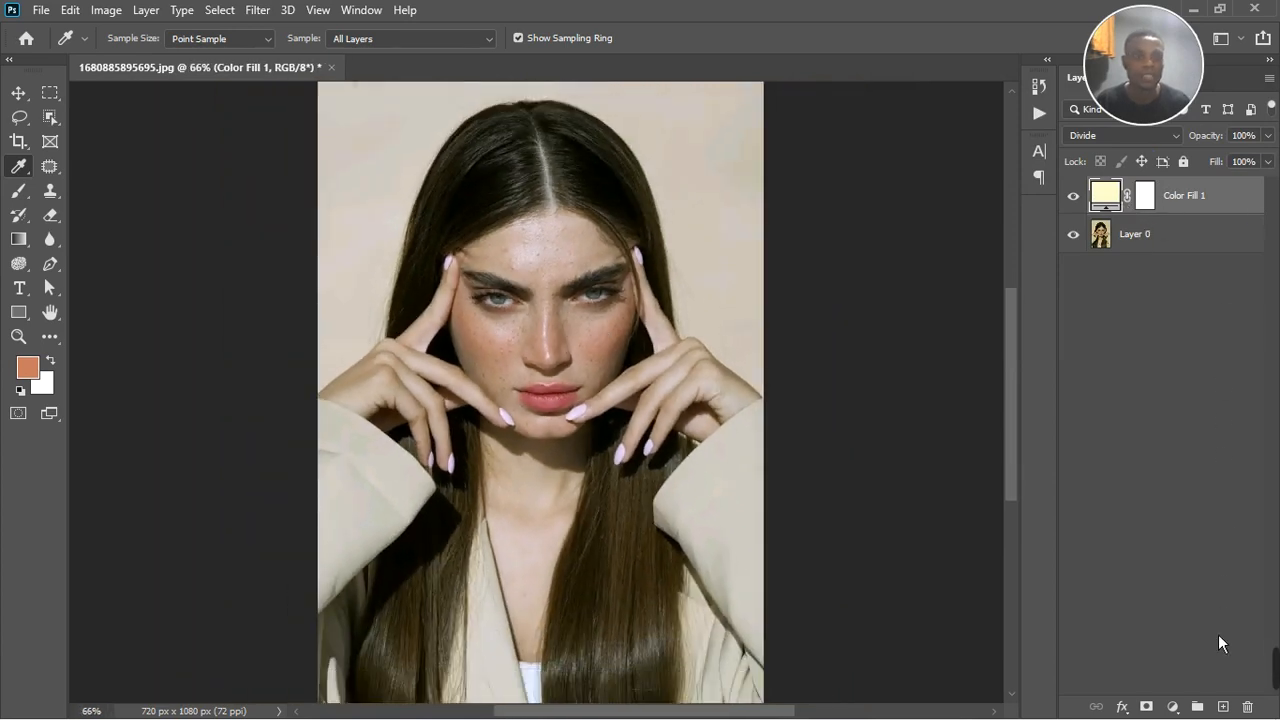
Try adjusting the white point with a Curves adjustment layer, and delete that layer
{"action": "left_click", "coordinate": [1174, 706]}
{"action": "left_click", "coordinate": [1186, 466]}
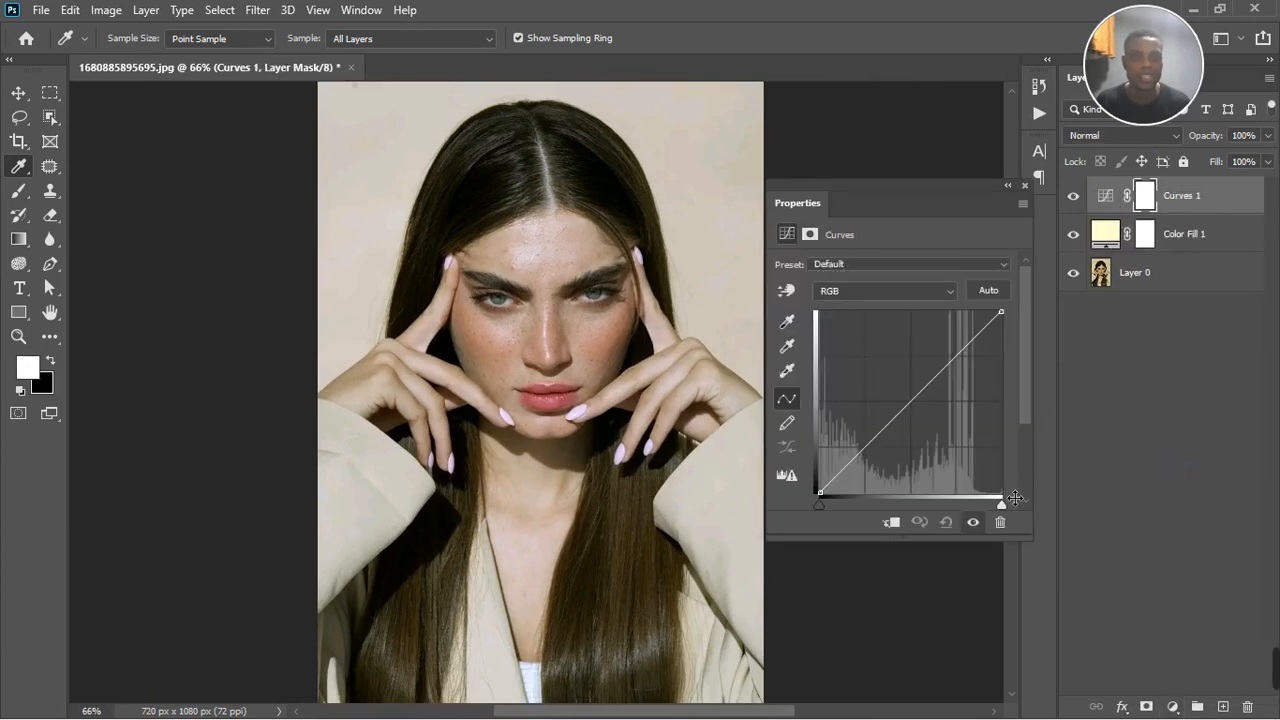
{"action": "left_click_drag", "start_coordinate": [1010, 515], "coordinate": [1050, 513]}
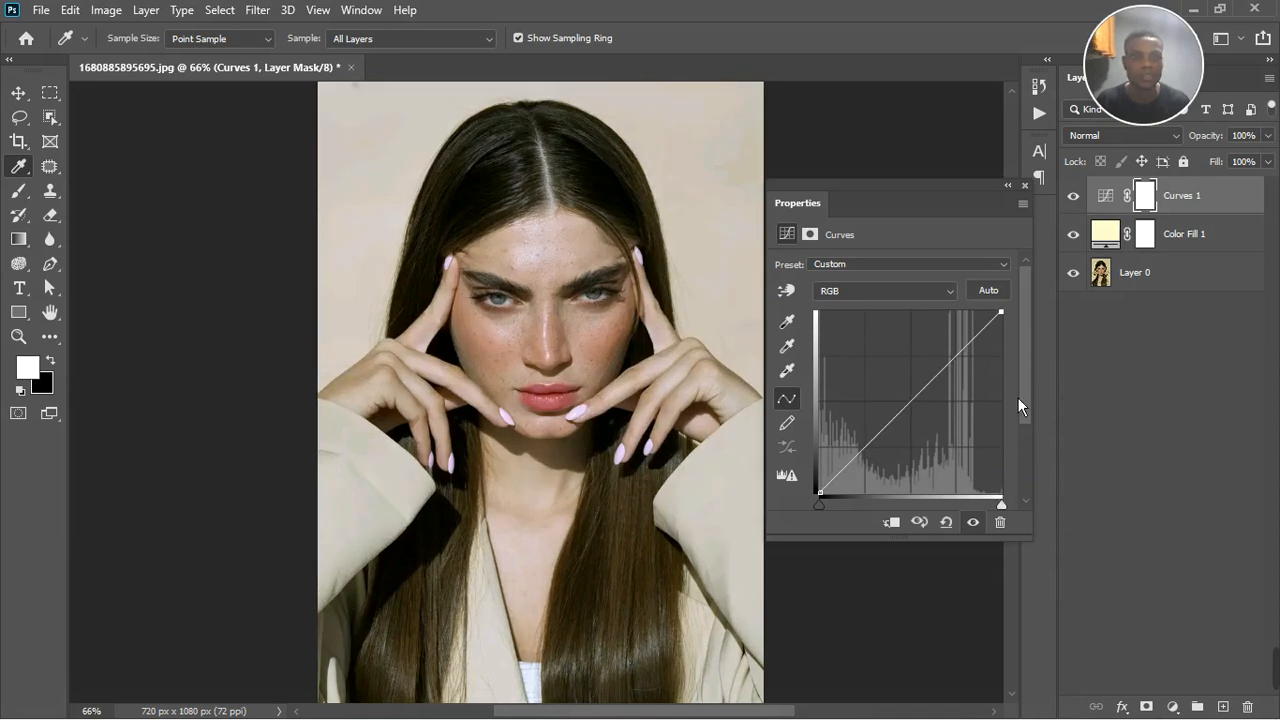
{"action": "left_click", "coordinate": [1024, 186]}
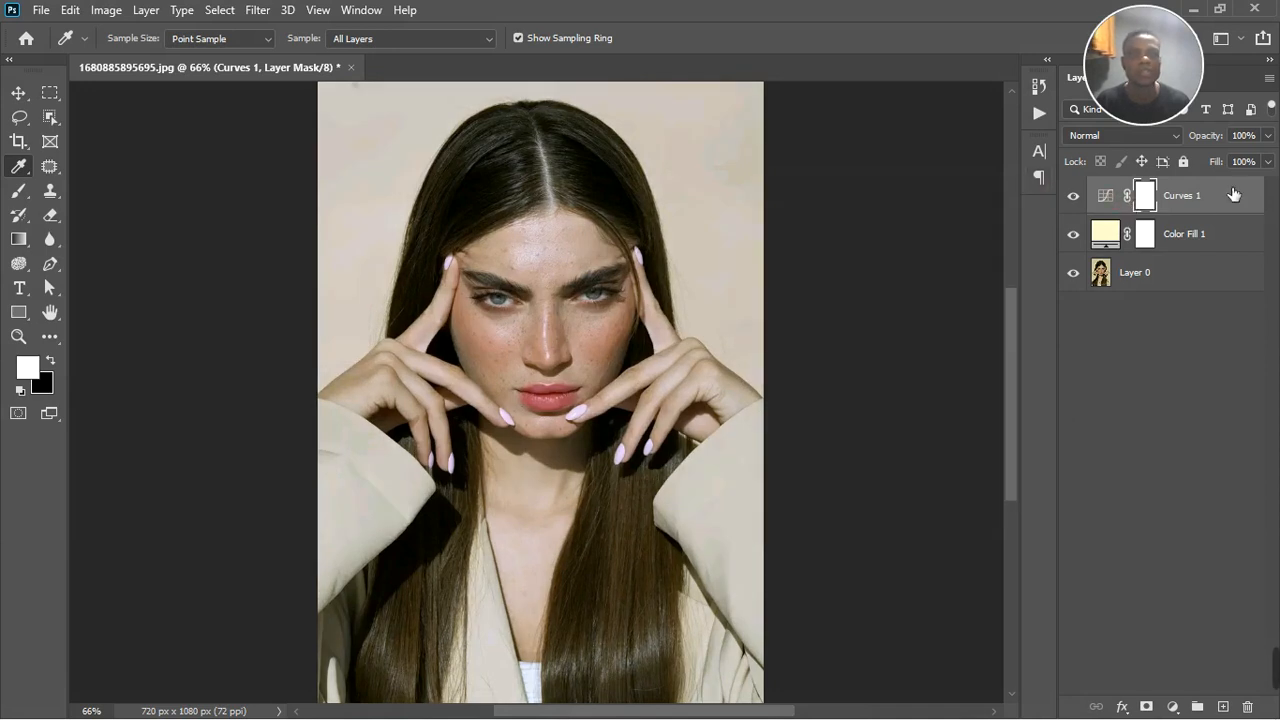
{"action": "left_click", "coordinate": [1225, 197]}
{"action": "key", "text": "Delete"}
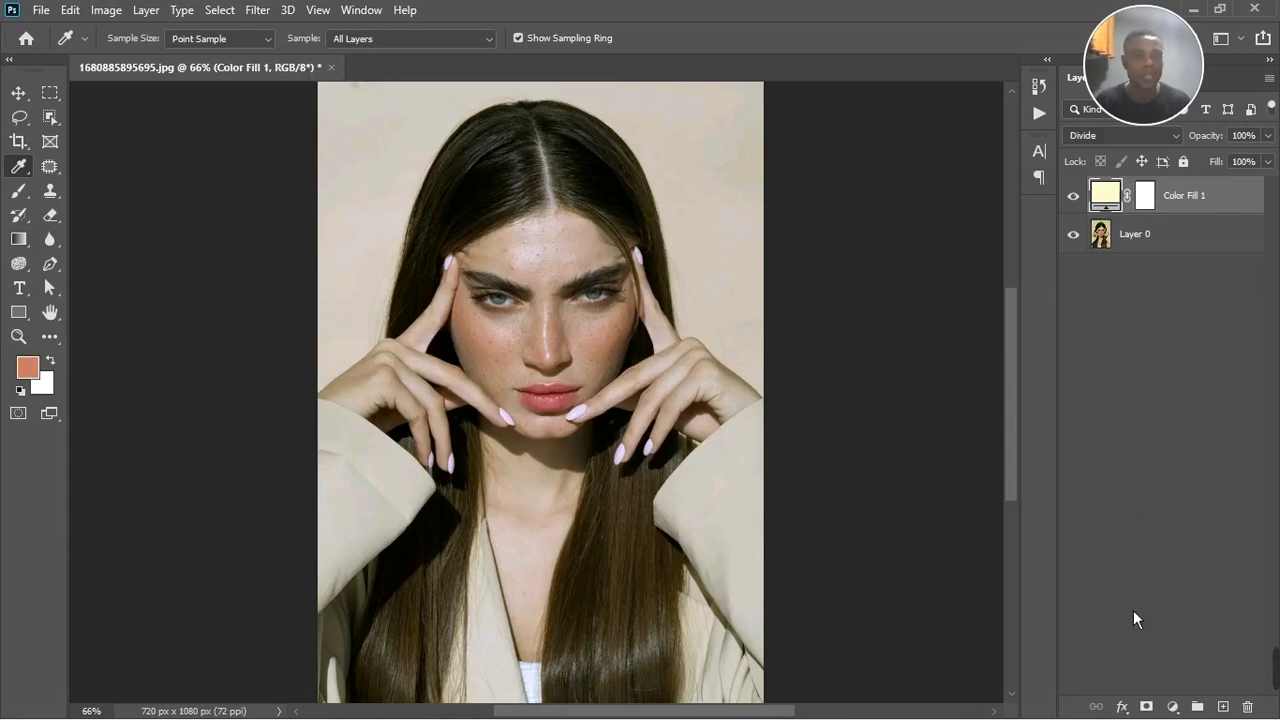
Add an Exposure adjustment layer above the colour fill layer with Gamma Correction set to 0.90
{"action": "left_click", "coordinate": [1173, 707]}
{"action": "left_click", "coordinate": [1181, 489]}
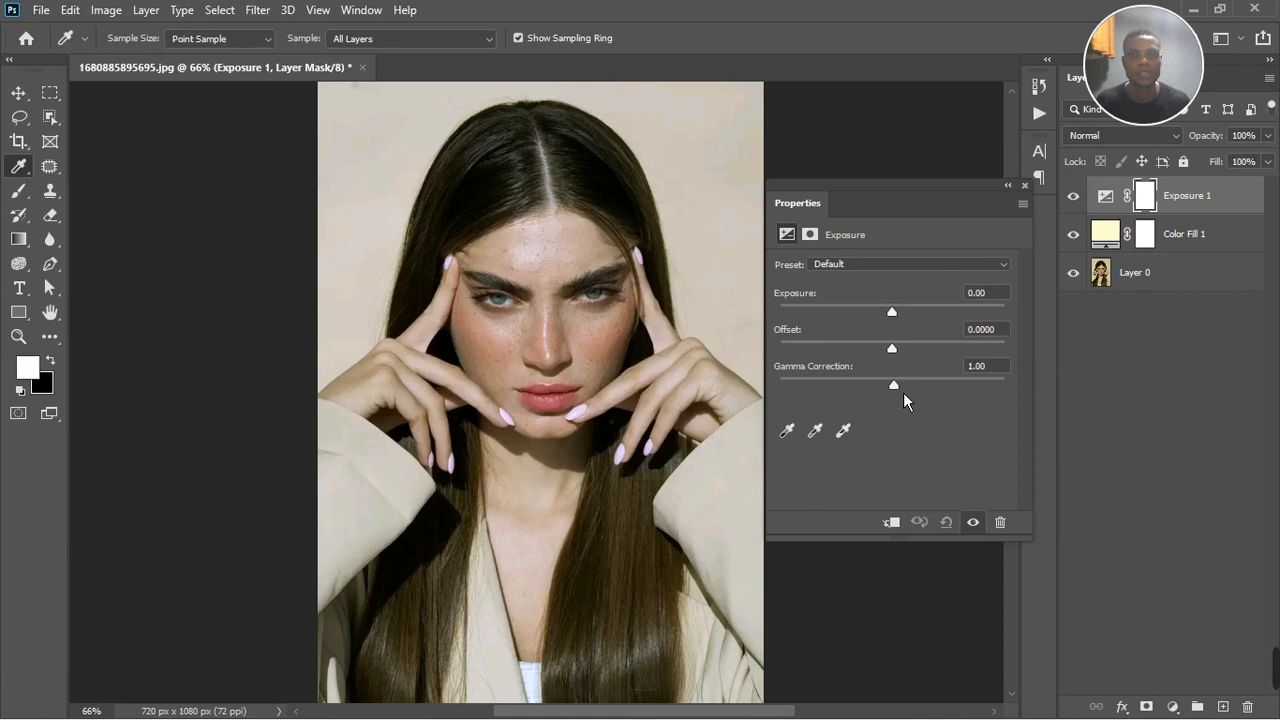
{"action": "left_click_drag", "start_coordinate": [903, 392], "coordinate": [911, 396]}
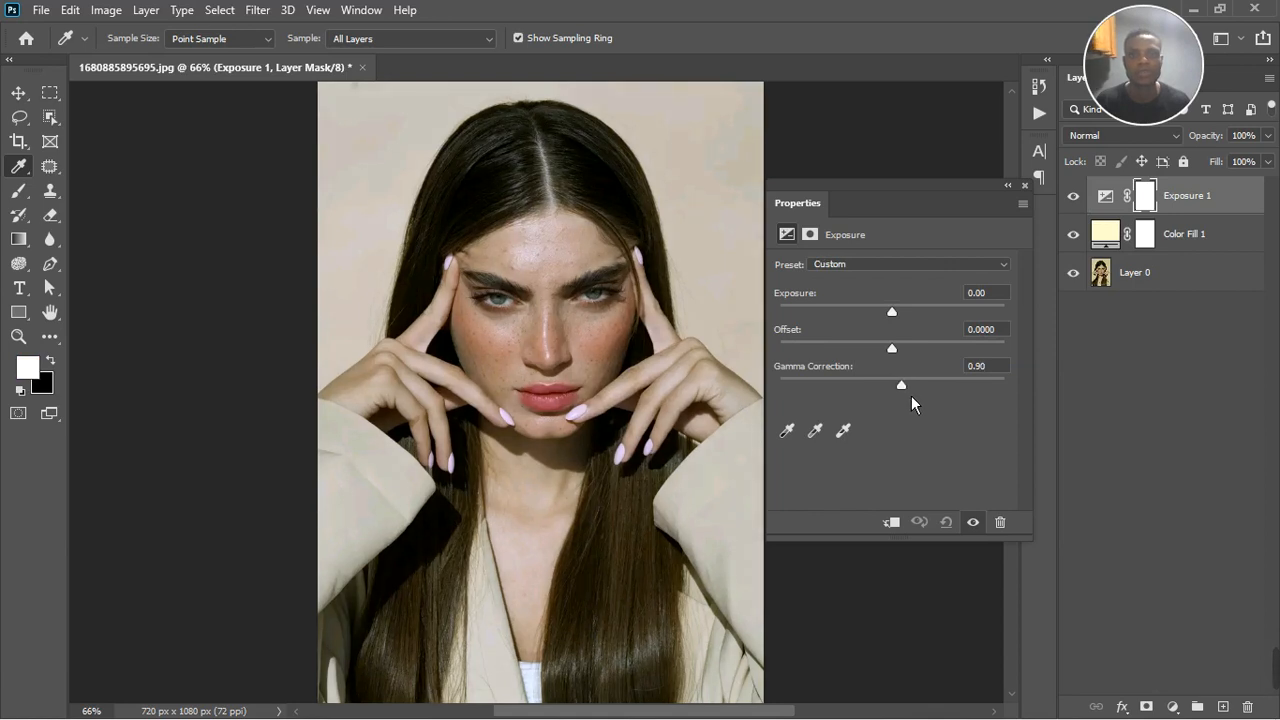
{"action": "left_click", "coordinate": [1025, 186]}
{"action": "scroll", "coordinate": [567, 288], "scroll_direction": "up", "scroll_amount": 3}
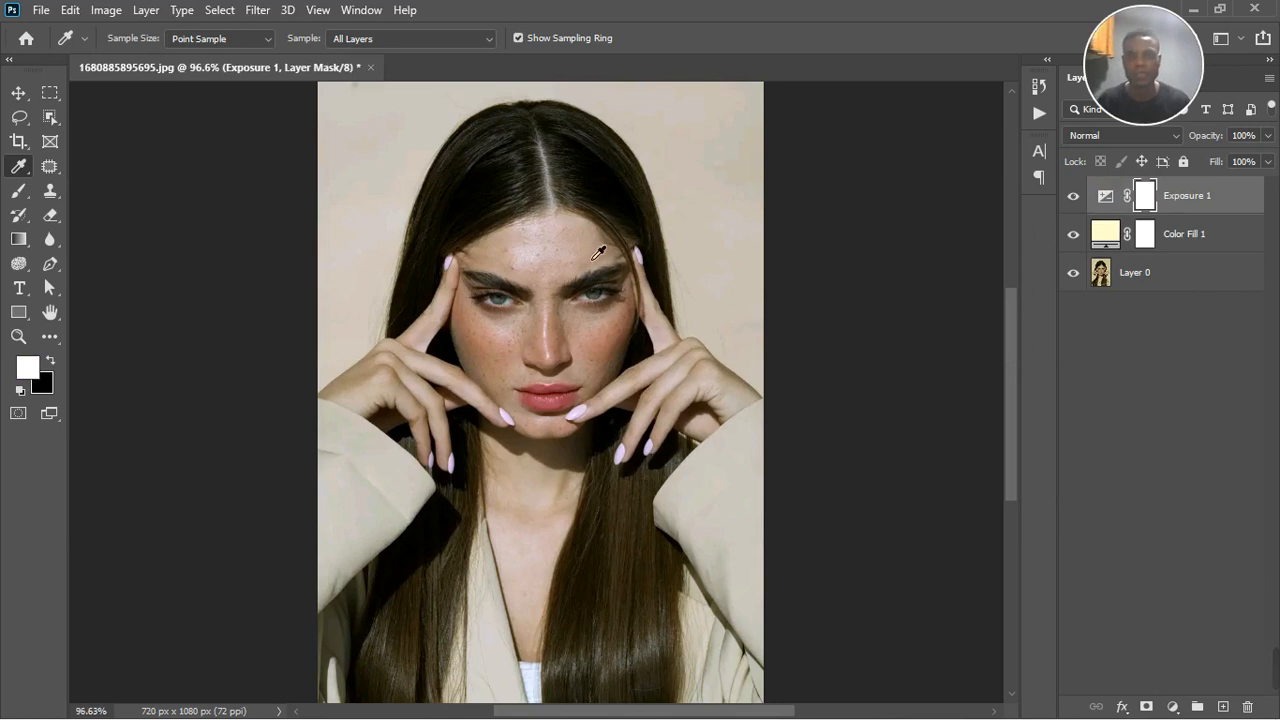
{"action": "scroll", "coordinate": [554, 316], "scroll_direction": "down", "scroll_amount": 3}
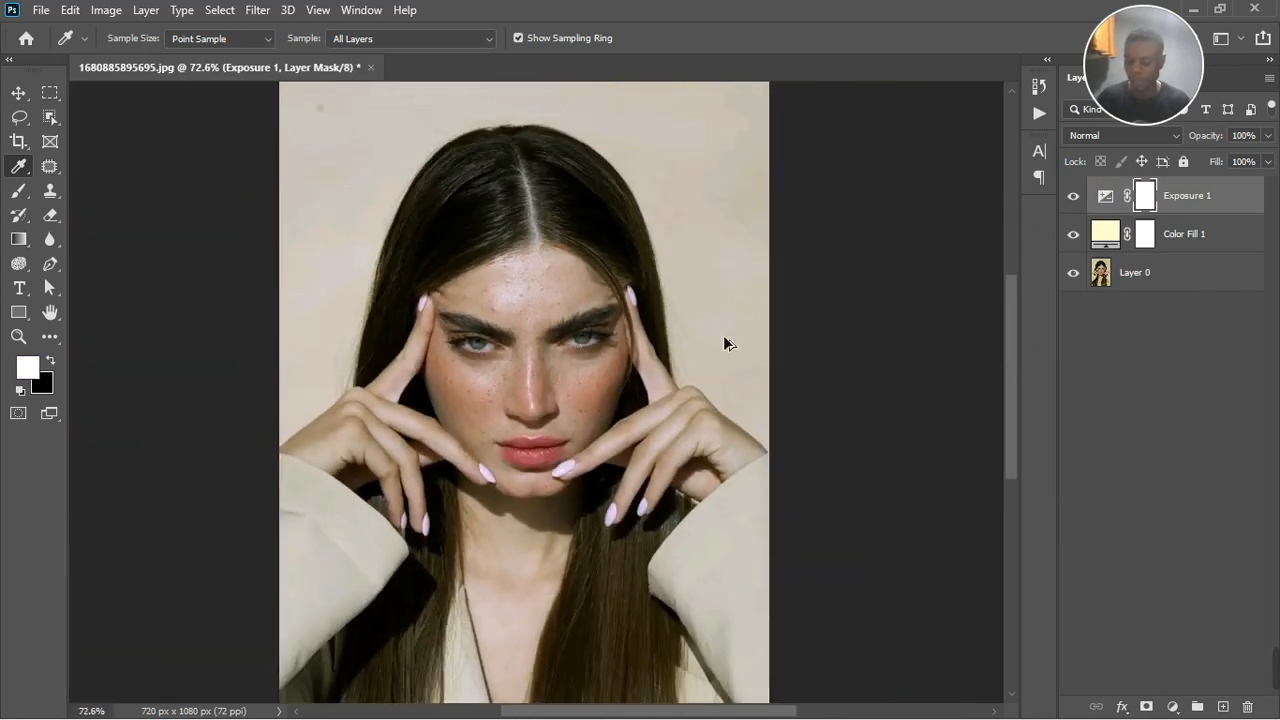
Stamp all visible layers into a new top layer, and hide the Exposure 1 and Color Fill 1 layers
{"action": "key", "text": "ctrl+shift+alt+e"}
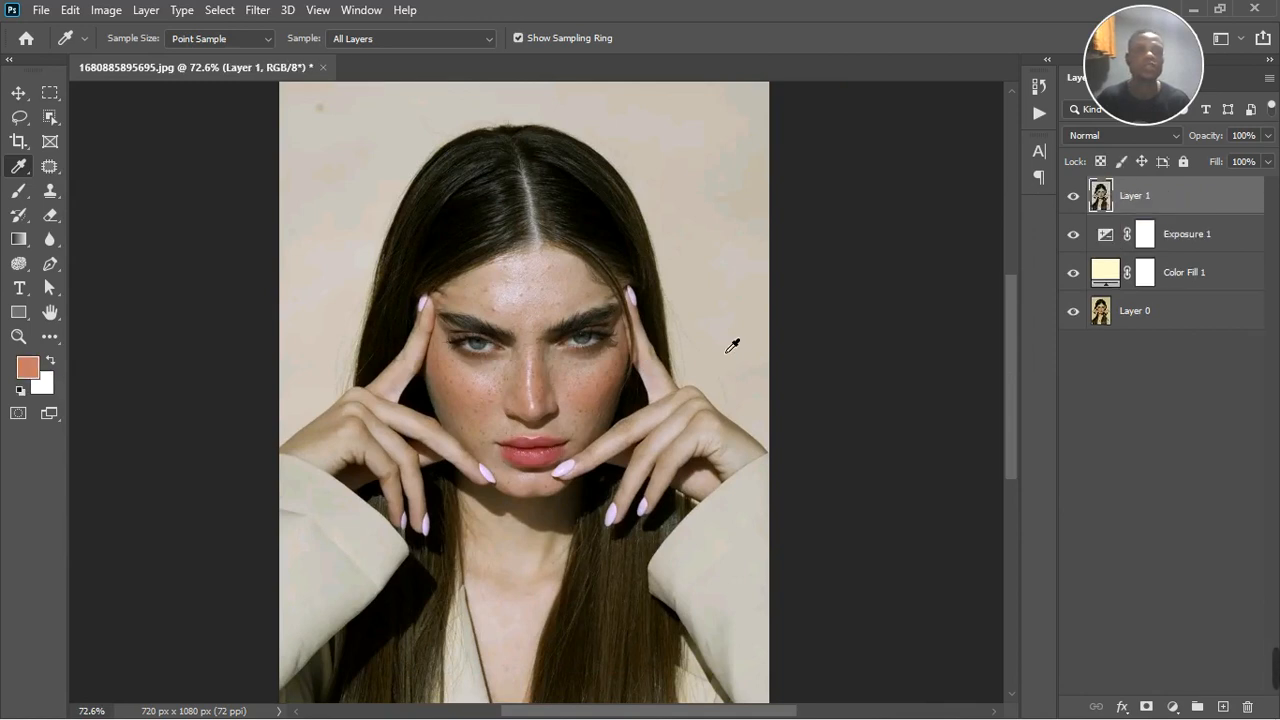
{"action": "left_click", "coordinate": [1206, 243]}
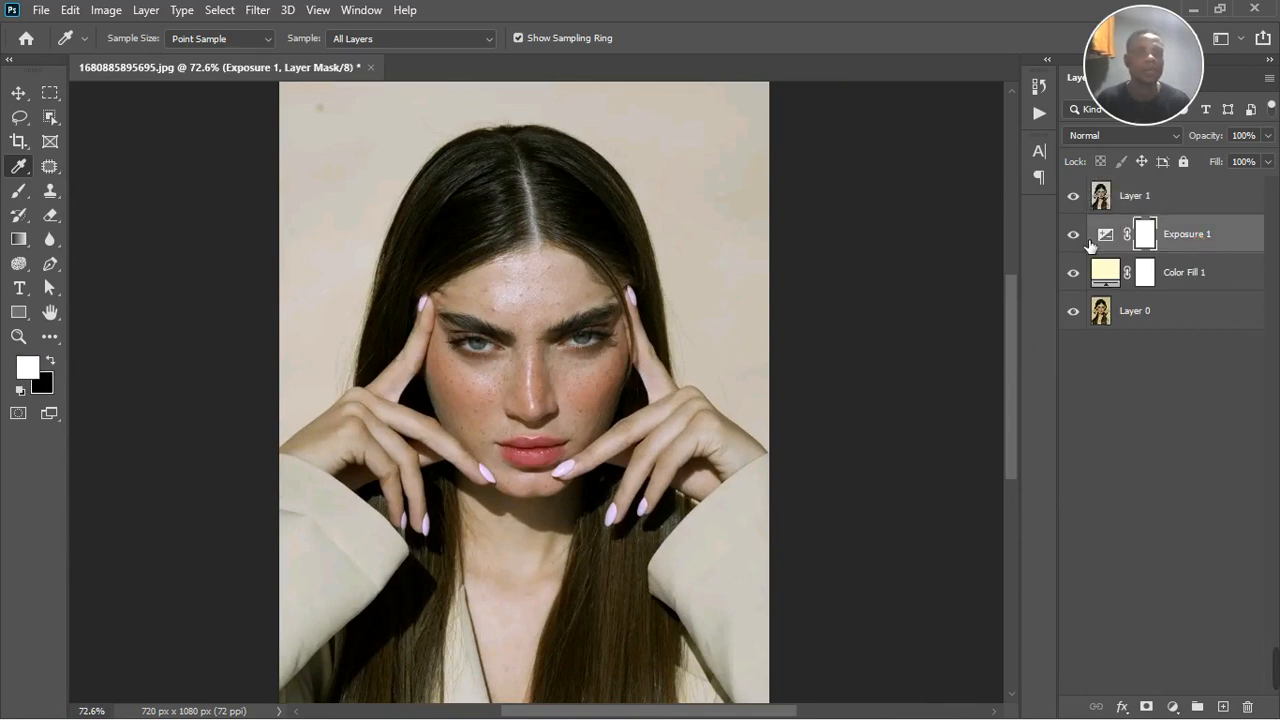
{"action": "left_click_drag", "start_coordinate": [1083, 240], "coordinate": [1075, 278]}
Duplicate the merged Layer 1 twice, and hide Layer 1 and the uppermost copy so the middle copy shows
{"action": "left_click", "coordinate": [1163, 204]}
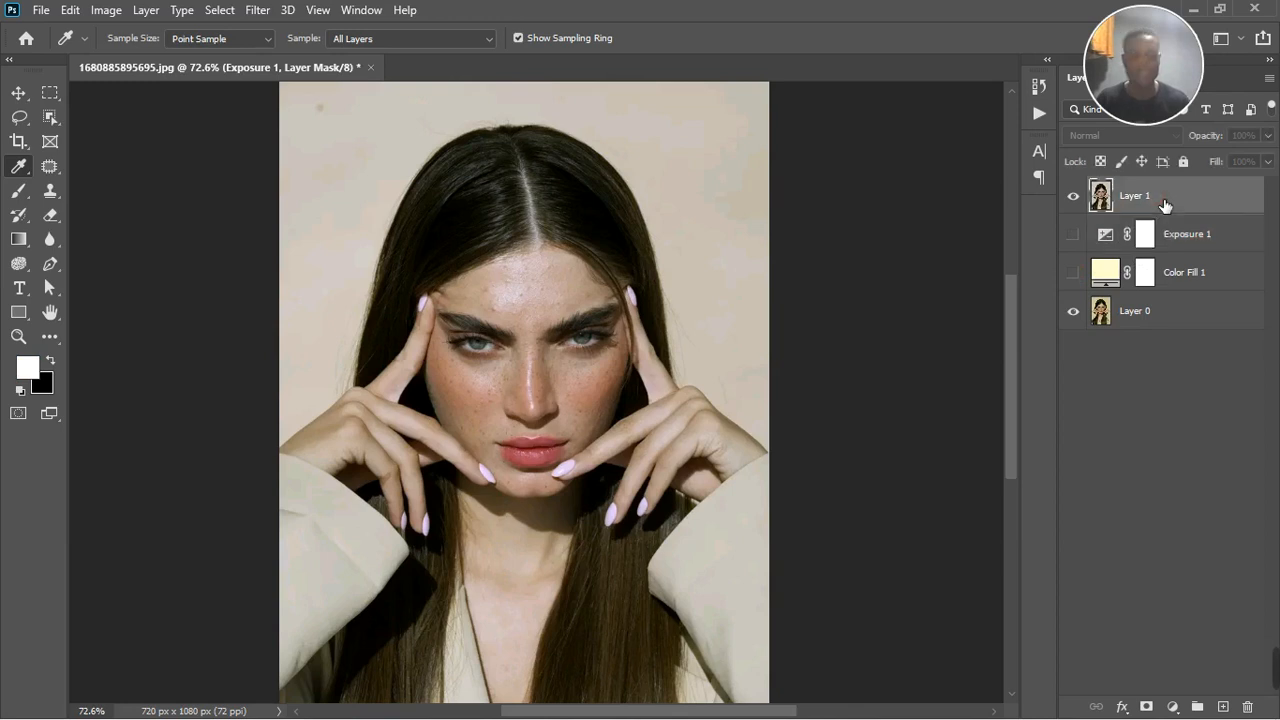
{"action": "key", "text": "ctrl+j"}
{"action": "key", "text": "ctrl+j"}
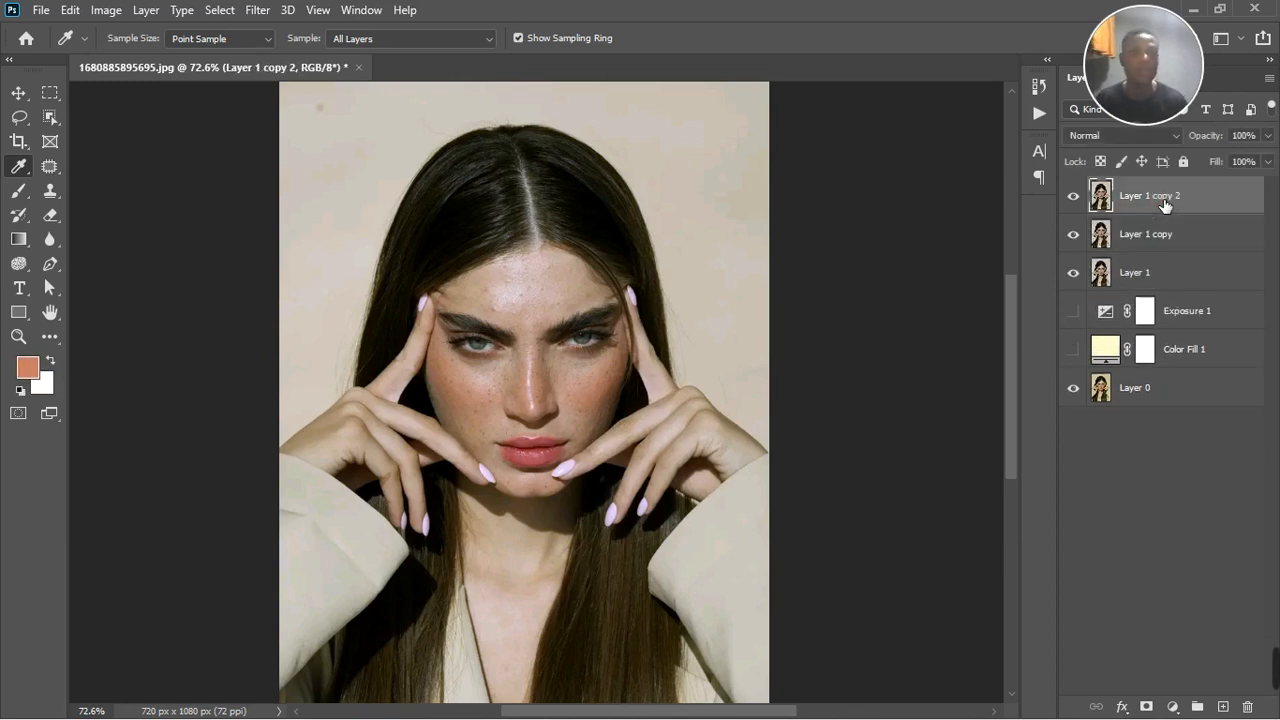
{"action": "left_click", "coordinate": [1074, 274]}
{"action": "left_click", "coordinate": [1075, 234]}
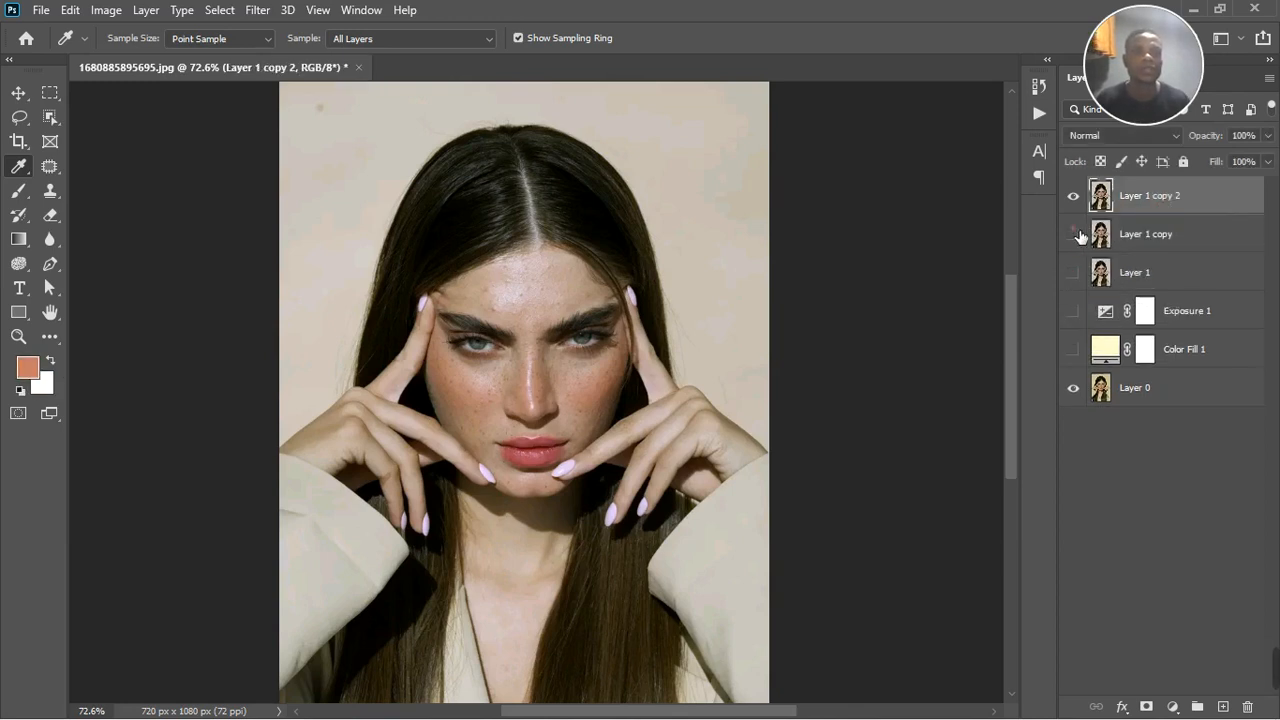
{"action": "left_click", "coordinate": [1075, 234]}
{"action": "left_click", "coordinate": [1073, 196]}
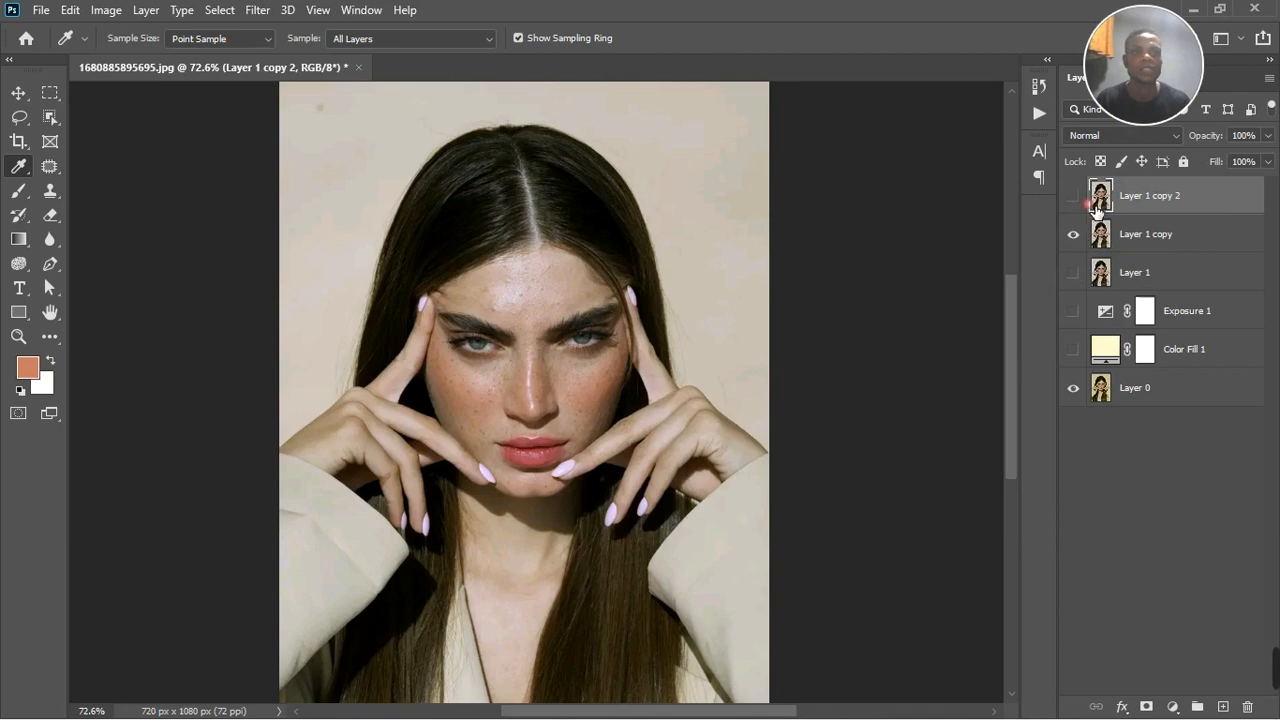
Rename the lower copy of Layer 1 as color and the upper copy as texture
{"action": "double_click", "coordinate": [1141, 245]}
{"action": "type", "text": "color"}
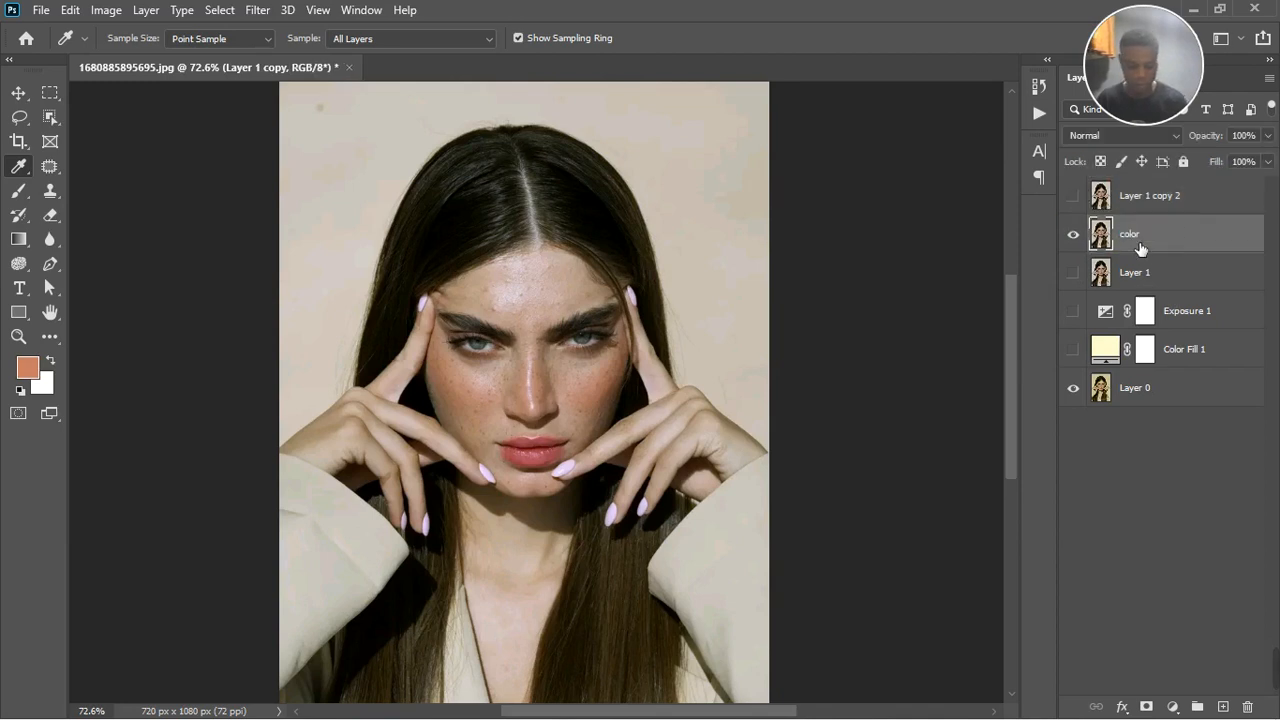
{"action": "key", "text": "Return"}
{"action": "double_click", "coordinate": [1159, 199]}
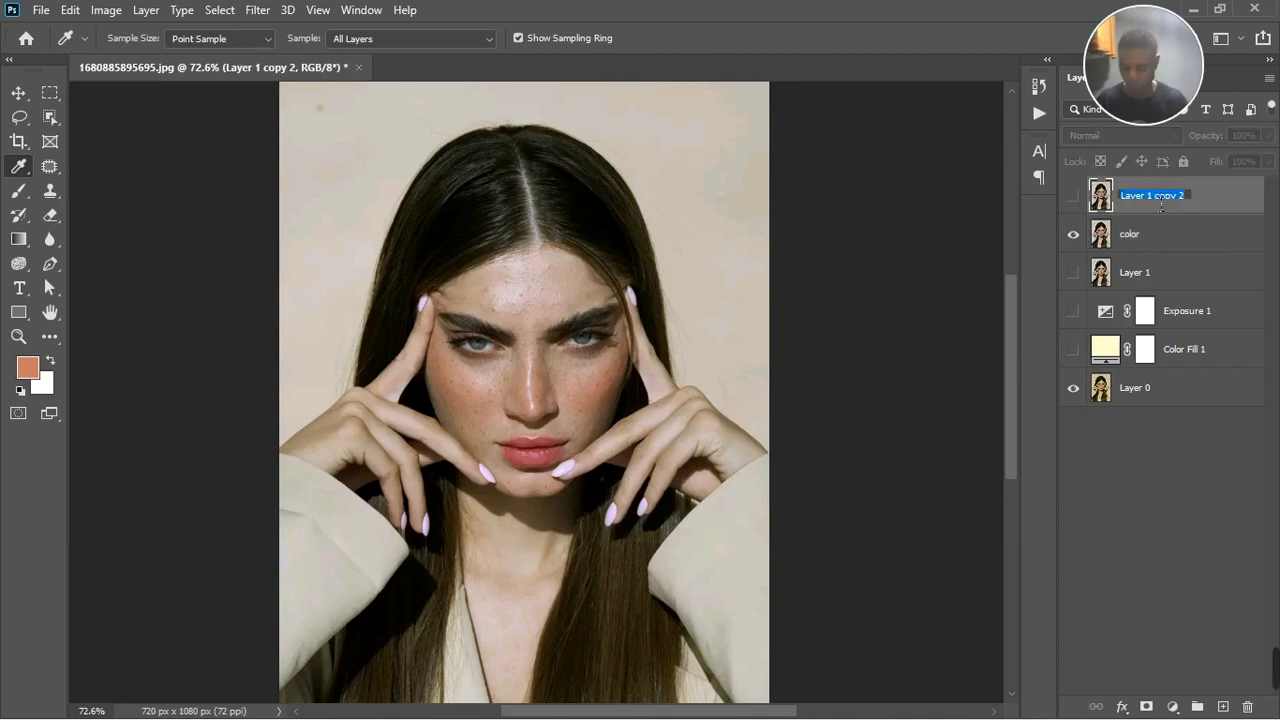
{"action": "type", "text": "texture"}
{"action": "key", "text": "Return"}
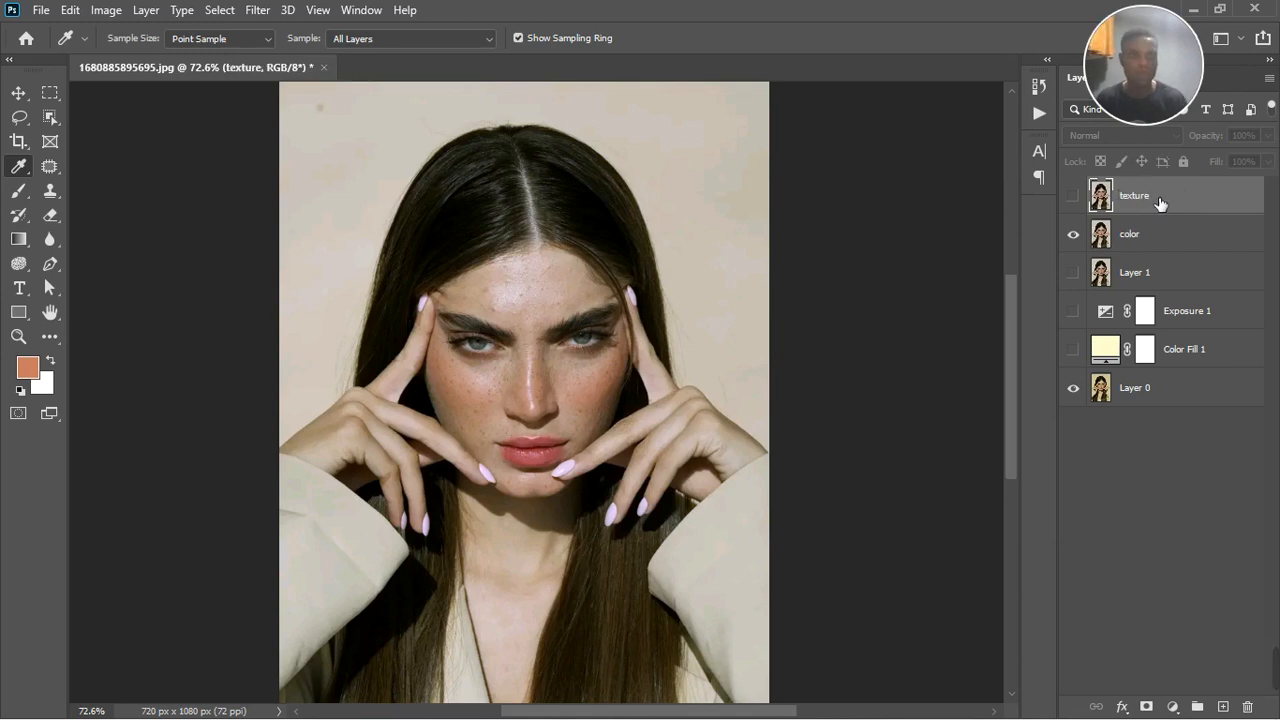
Apply a Gaussian Blur with a 3.1 pixel radius to the color layer
{"action": "left_click", "coordinate": [1166, 245]}
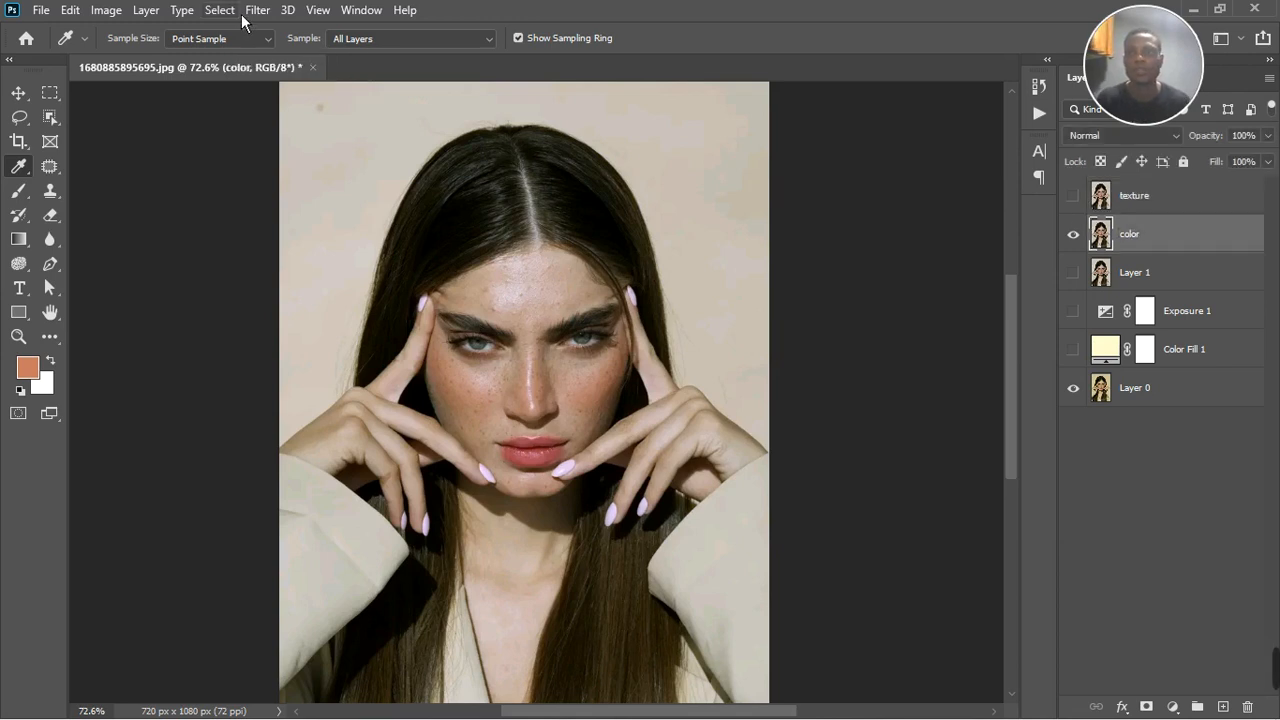
{"action": "left_click", "coordinate": [257, 11]}
{"action": "mouse_move", "coordinate": [270, 222]}
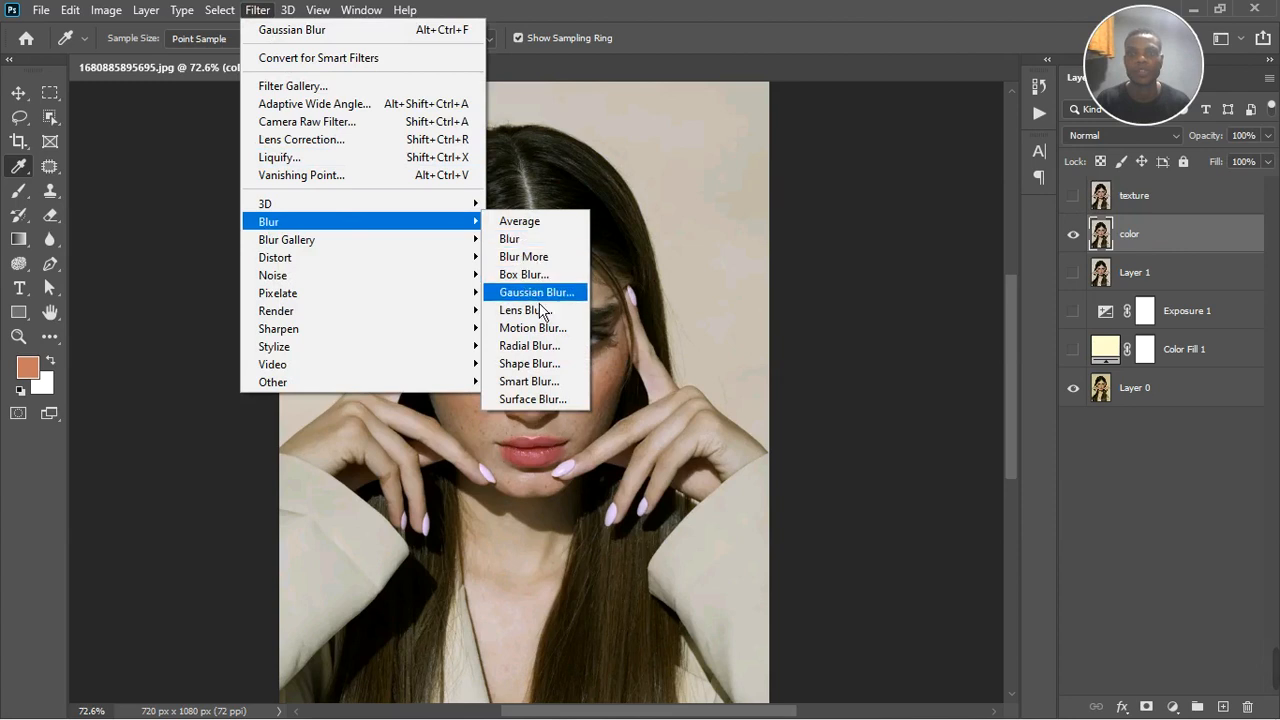
{"action": "left_click", "coordinate": [537, 295]}
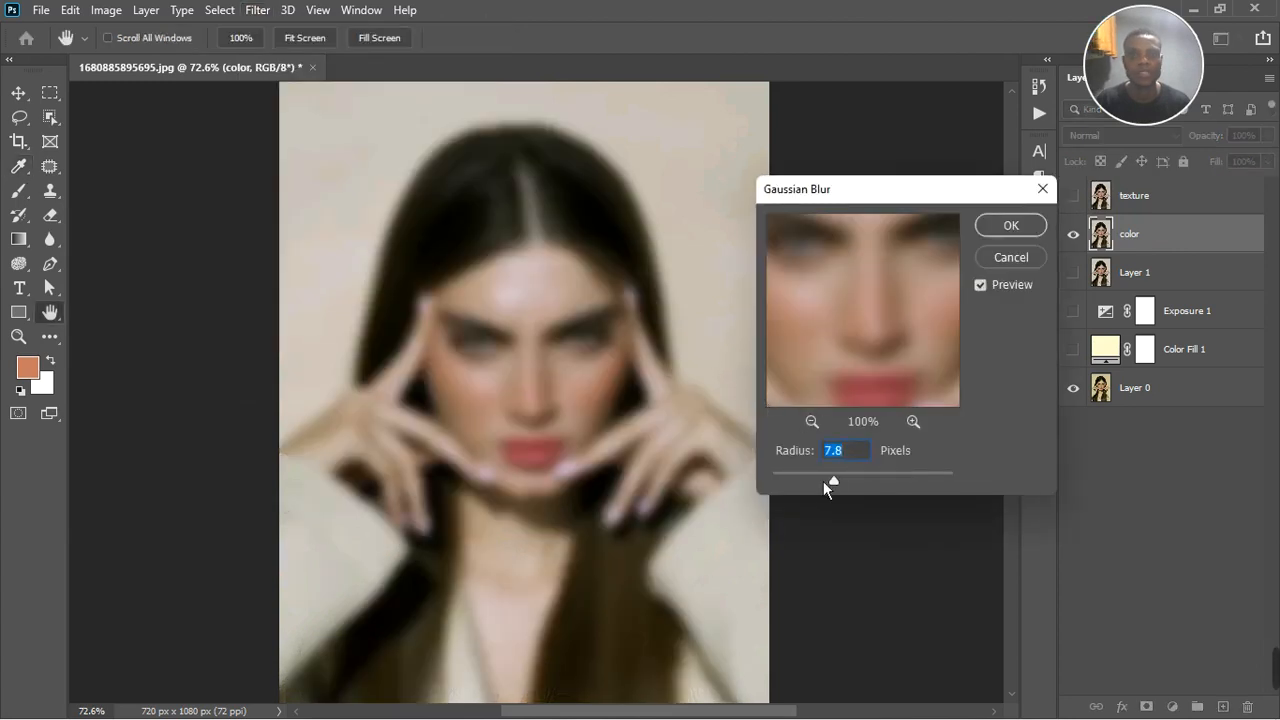
{"action": "left_click_drag", "start_coordinate": [823, 481], "coordinate": [819, 481]}
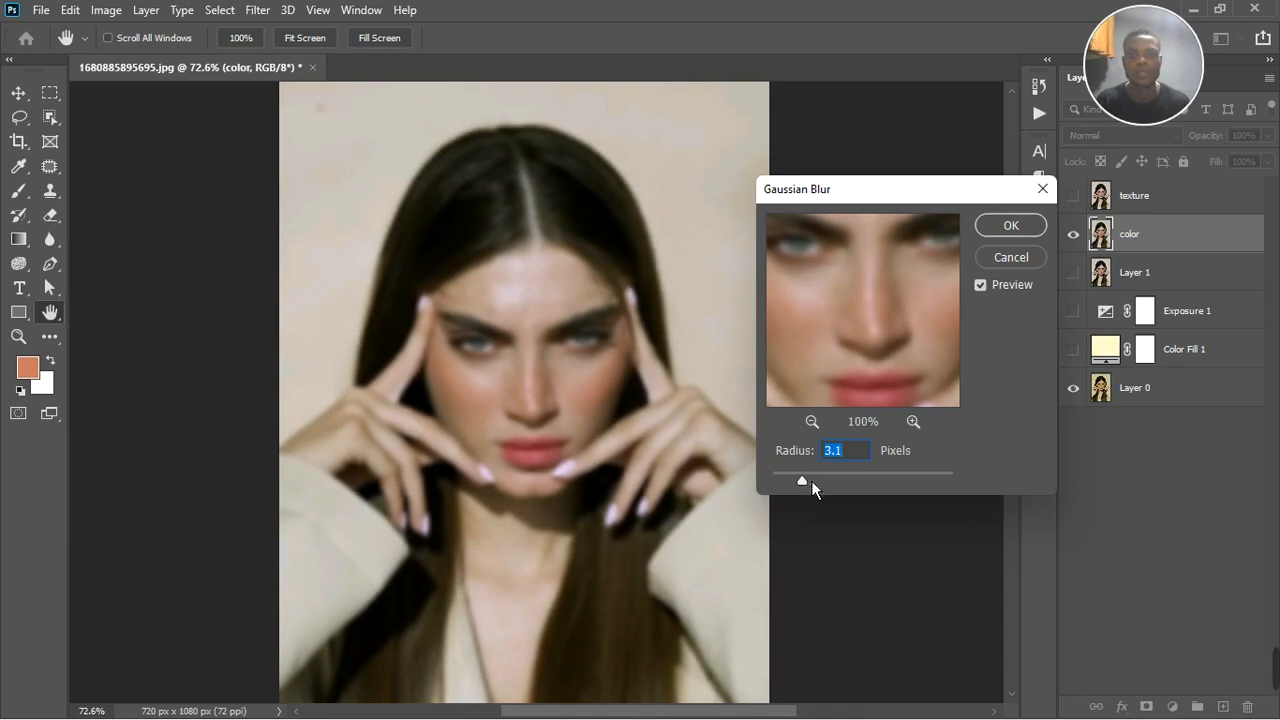
{"action": "left_click", "coordinate": [1012, 234]}
{"action": "key", "text": "i"}
Show the texture layer and apply the color layer to it with Apply Image, using Subtract blending, scale 2 and offset 128
{"action": "left_click", "coordinate": [1073, 195]}
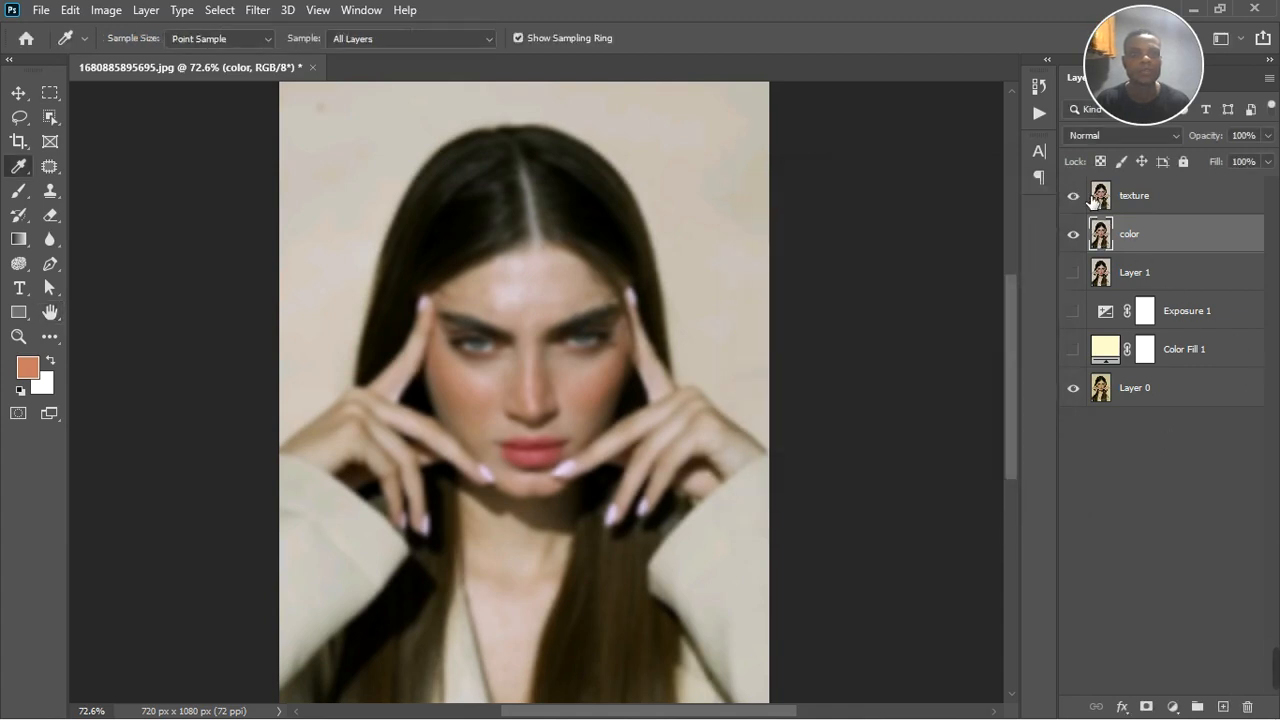
{"action": "left_click", "coordinate": [1186, 198]}
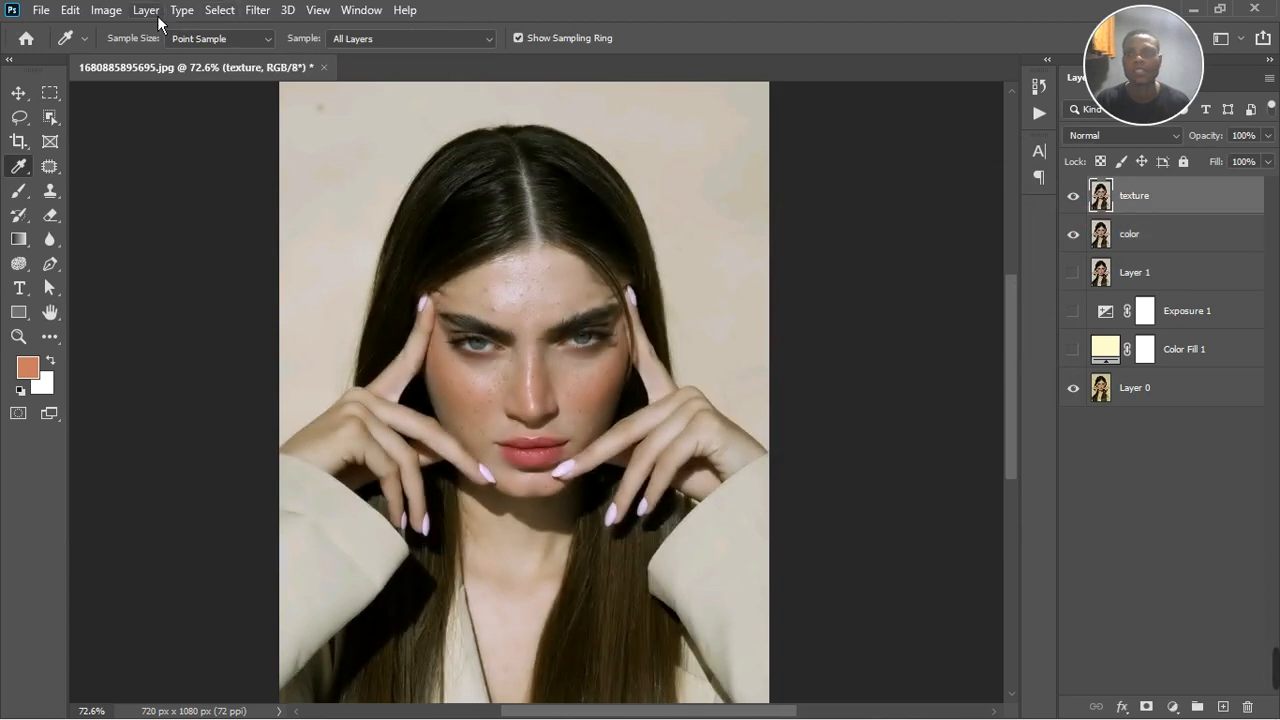
{"action": "left_click", "coordinate": [108, 12]}
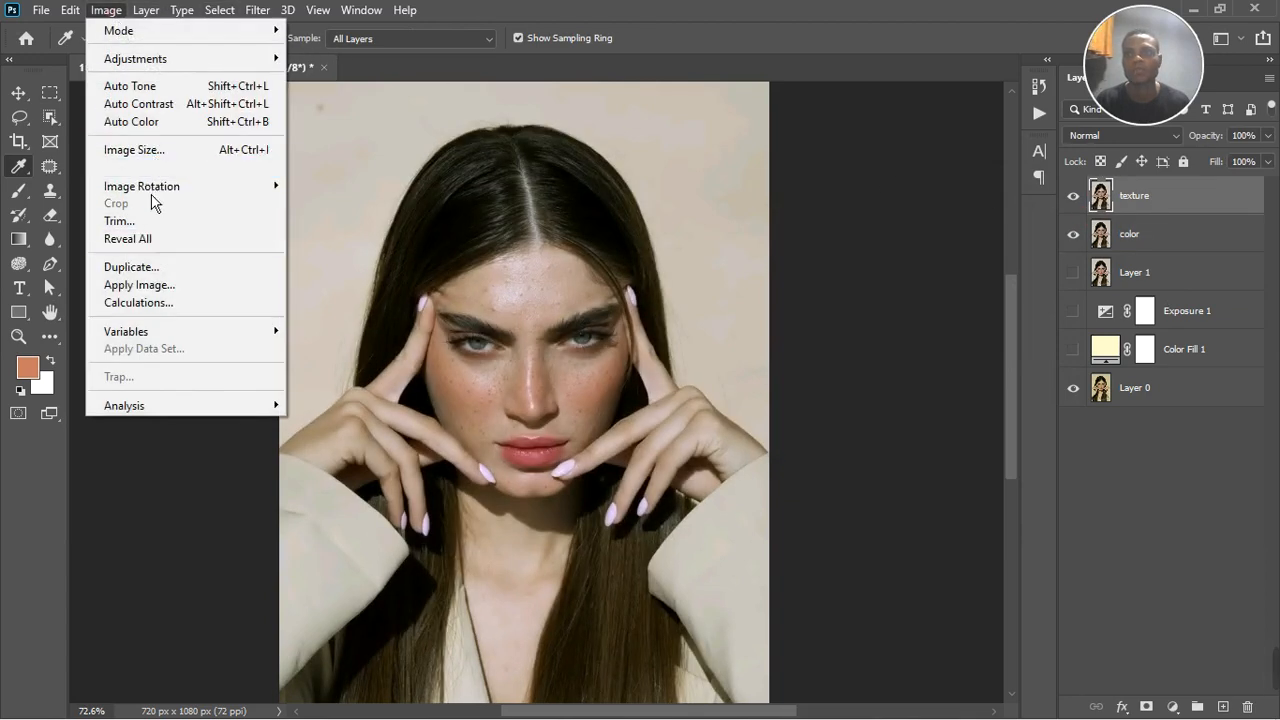
{"action": "left_click", "coordinate": [140, 286]}
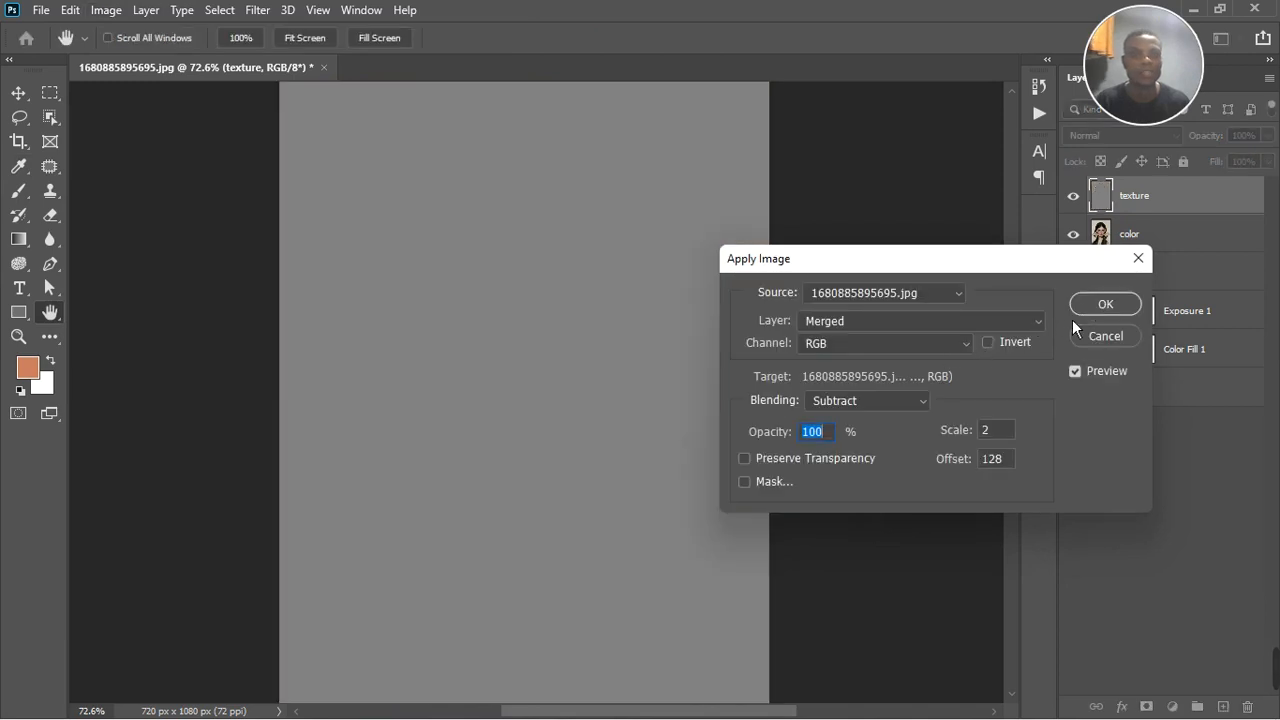
{"action": "left_click", "coordinate": [1036, 321]}
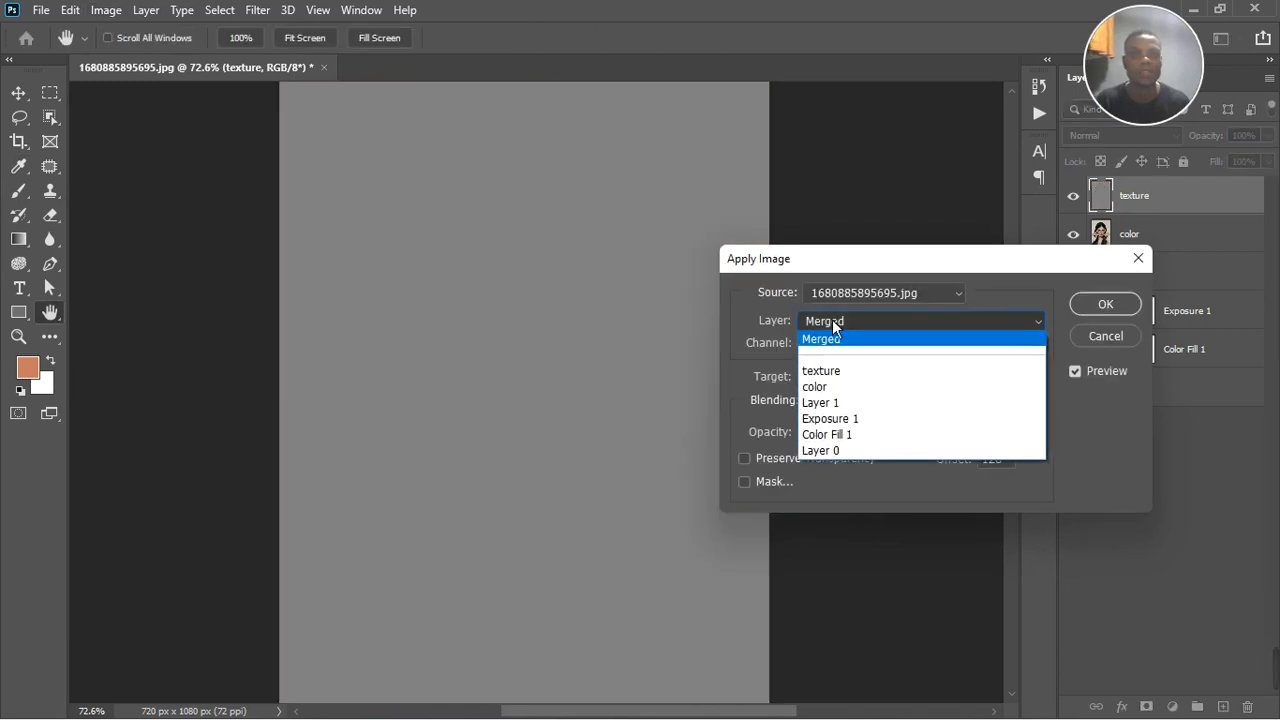
{"action": "left_click", "coordinate": [832, 390]}
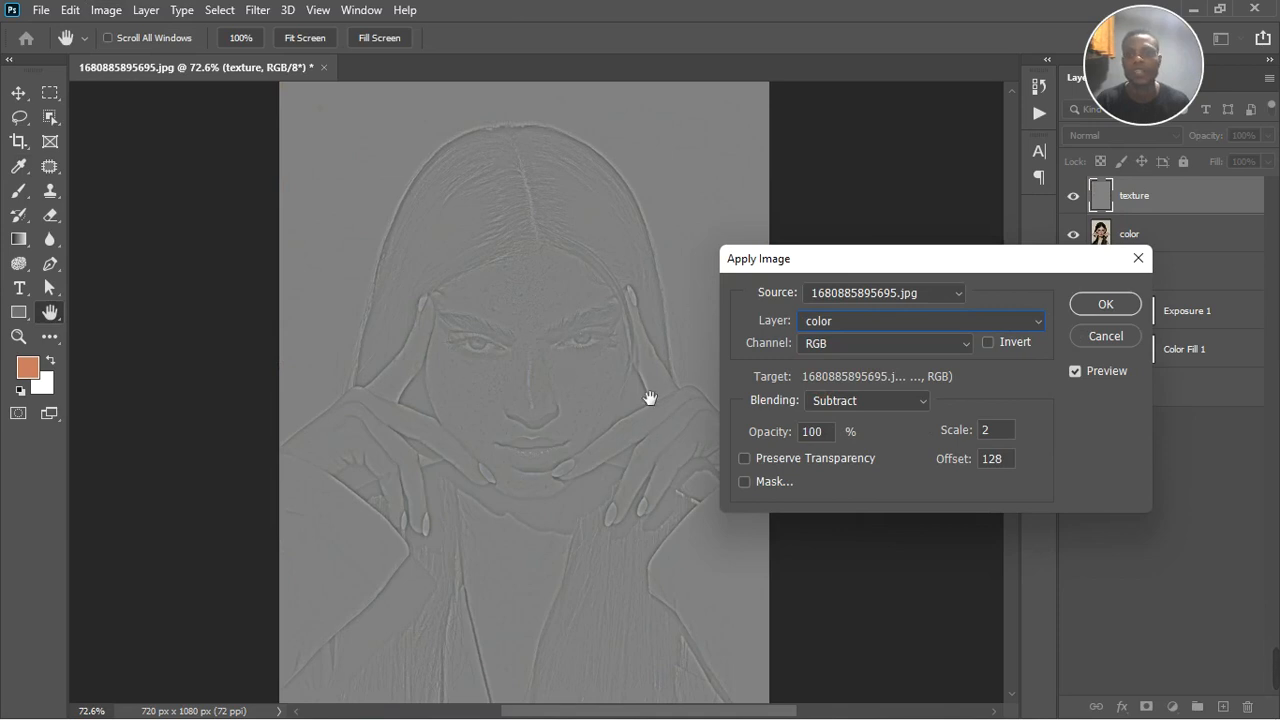
{"action": "left_click", "coordinate": [1105, 304]}
{"action": "key", "text": "i"}
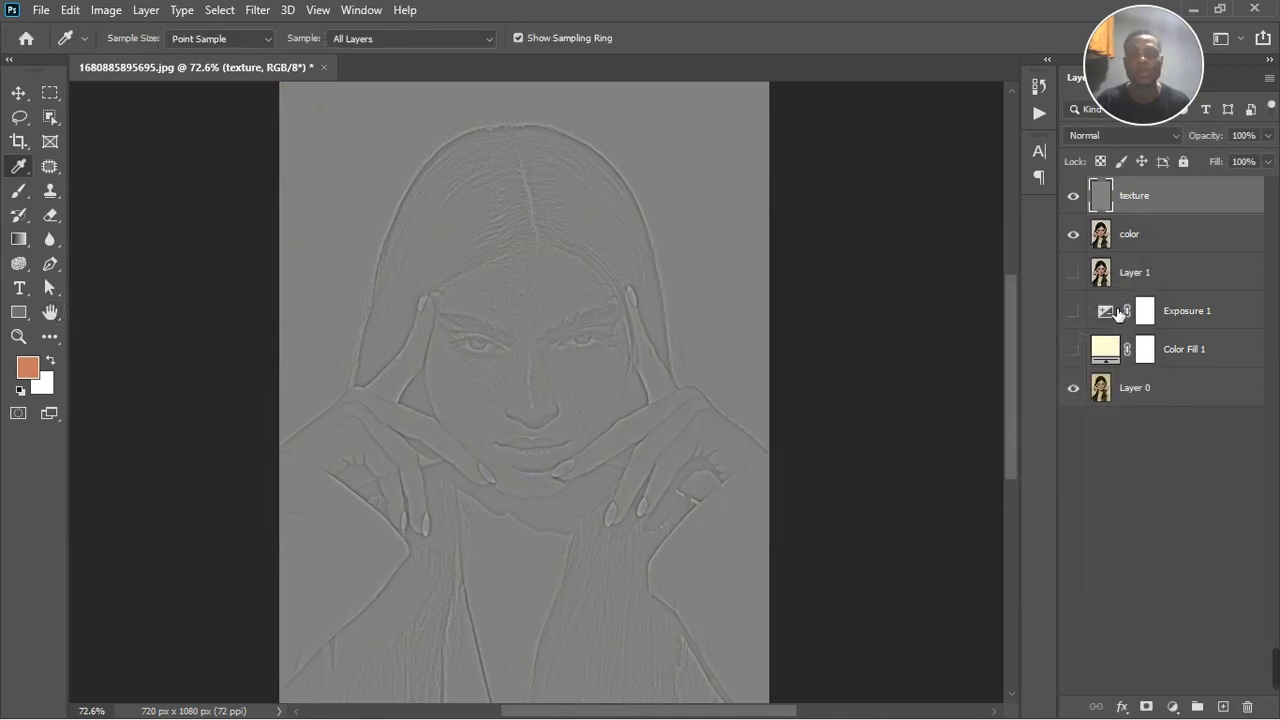
Set the texture layer's blend mode to Linear Light and group it with the color layer, keeping the group expanded
{"action": "left_click", "coordinate": [1120, 136]}
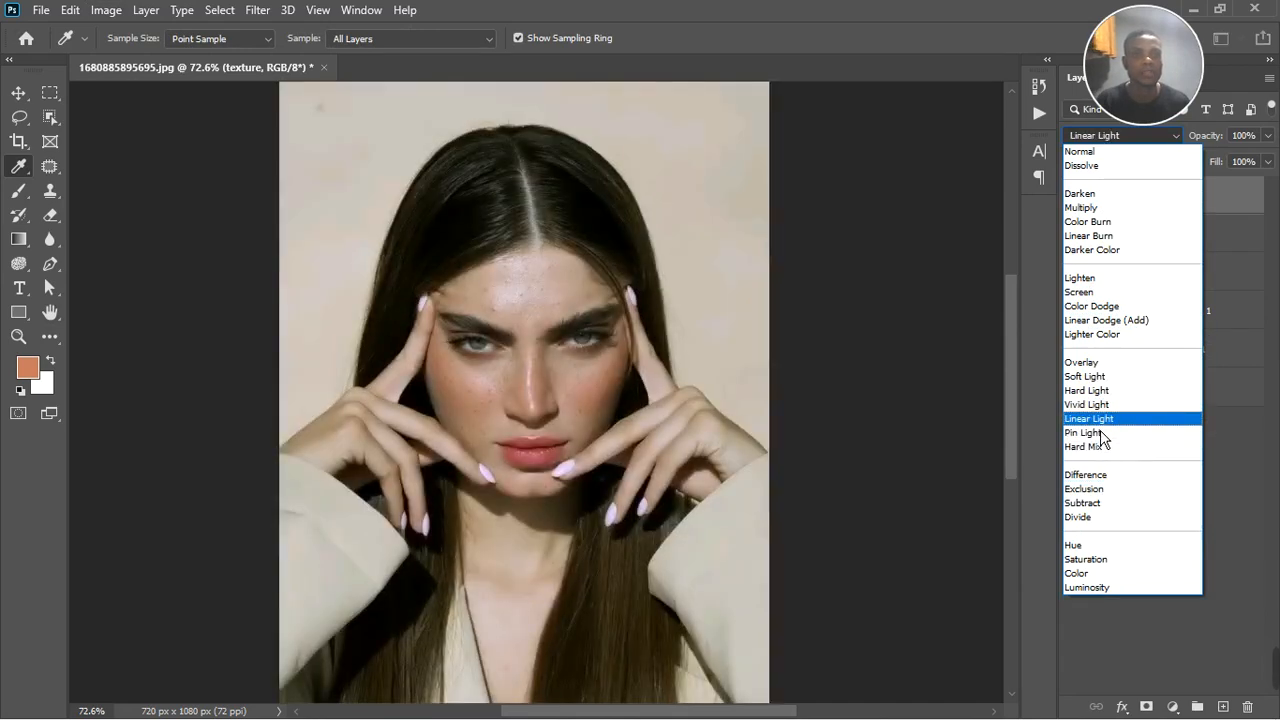
{"action": "left_click", "coordinate": [1098, 420]}
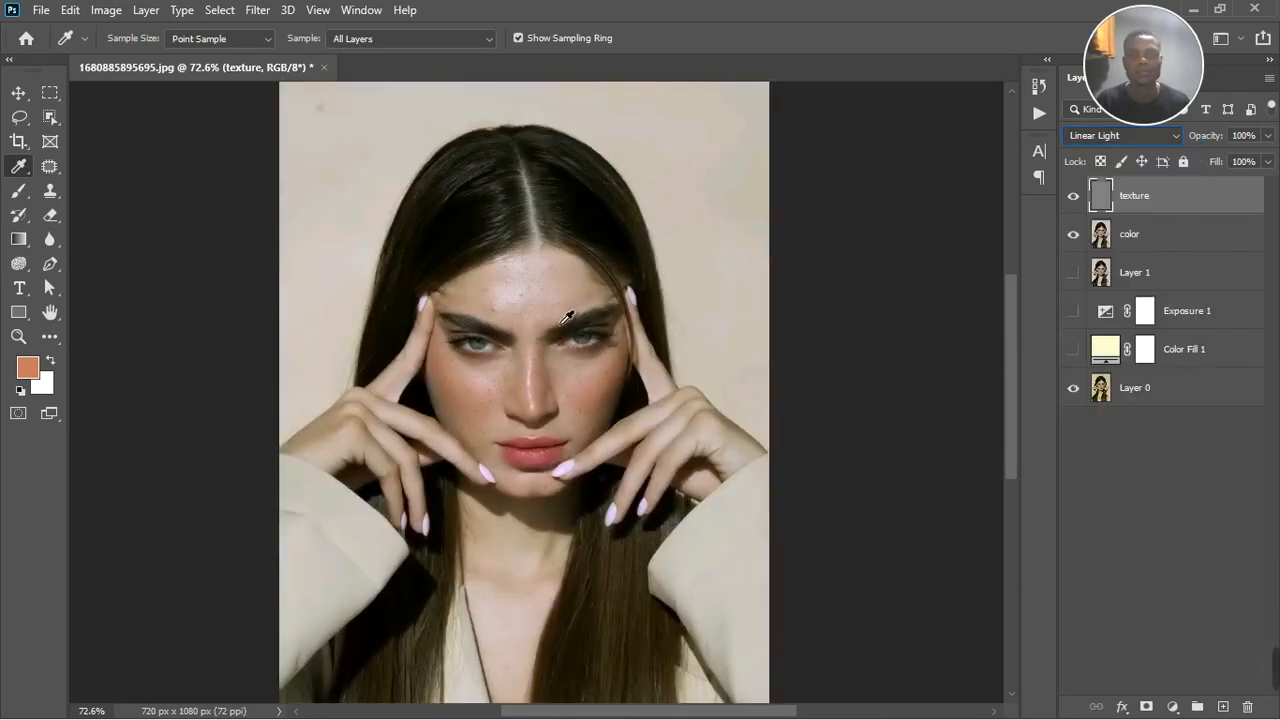
{"action": "left_click", "coordinate": [1192, 245]}
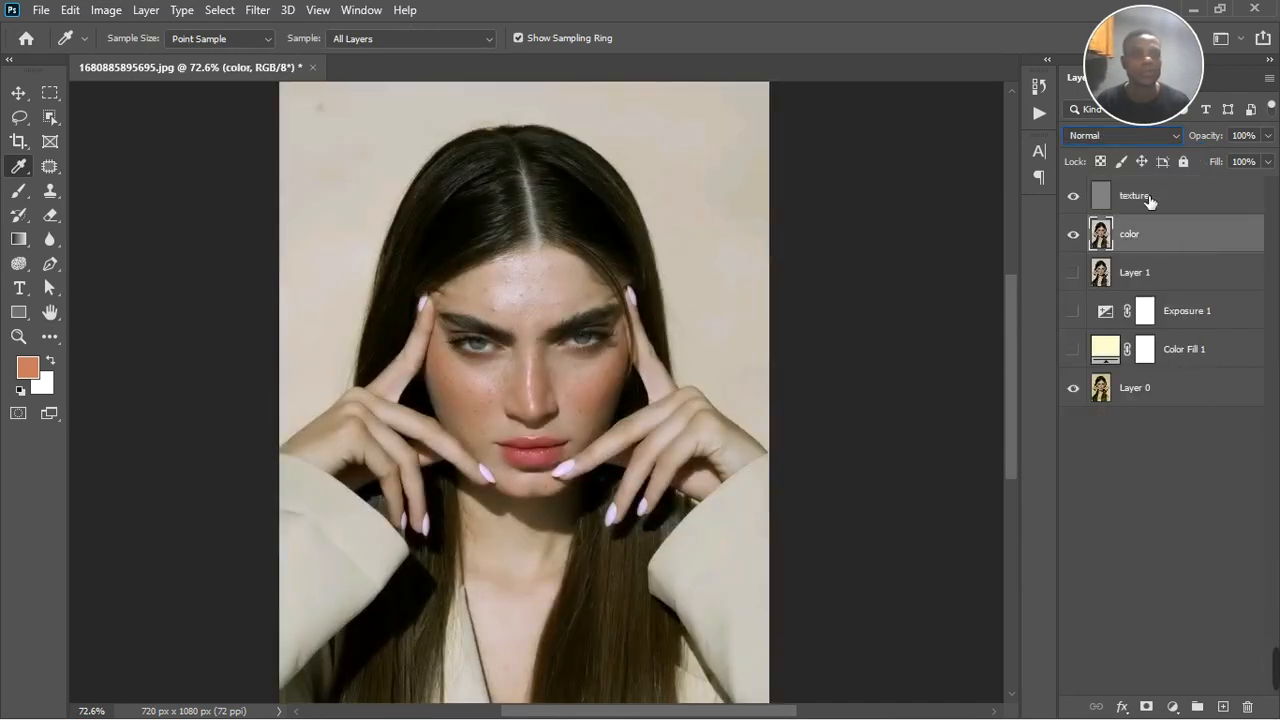
{"action": "left_click", "coordinate": [1149, 201]}
{"action": "left_click", "coordinate": [1163, 243], "text": "shift"}
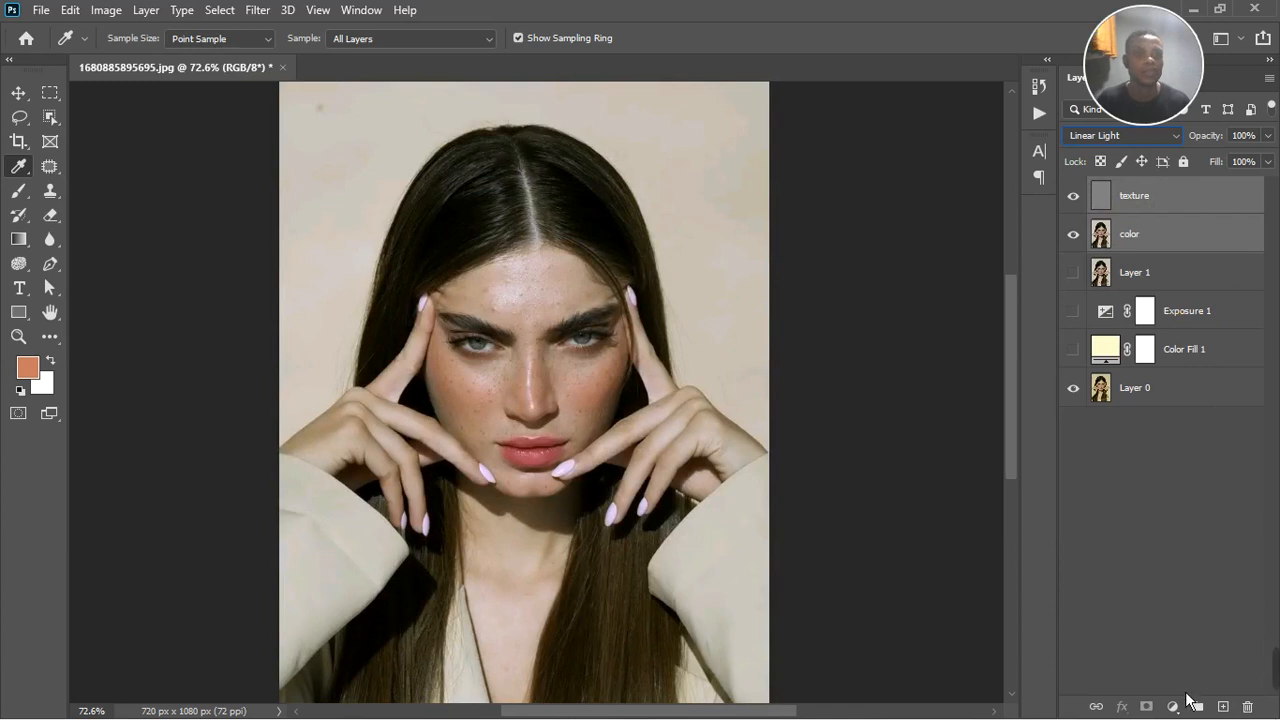
{"action": "left_click", "coordinate": [1196, 706]}
{"action": "left_click", "coordinate": [1095, 189]}
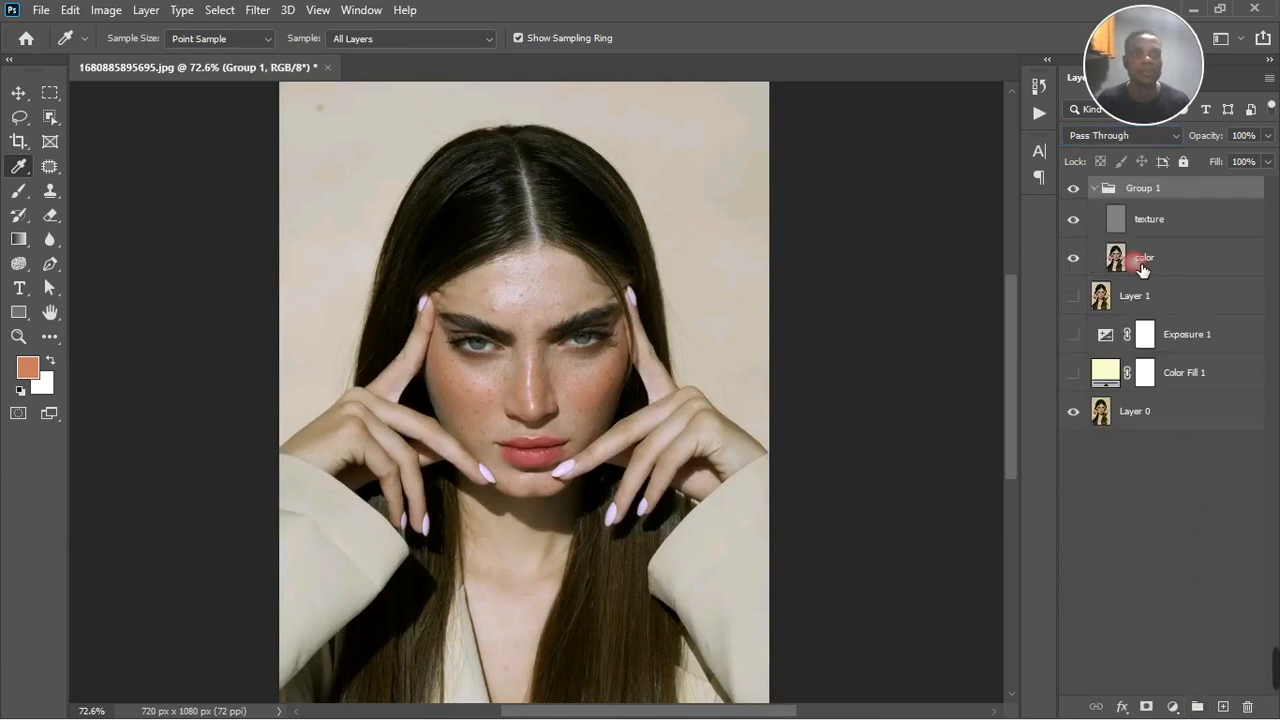
Activate the Mixer Brush tool with the color layer selected, and collapse the texture and color layer group
{"action": "left_click", "coordinate": [1160, 258]}
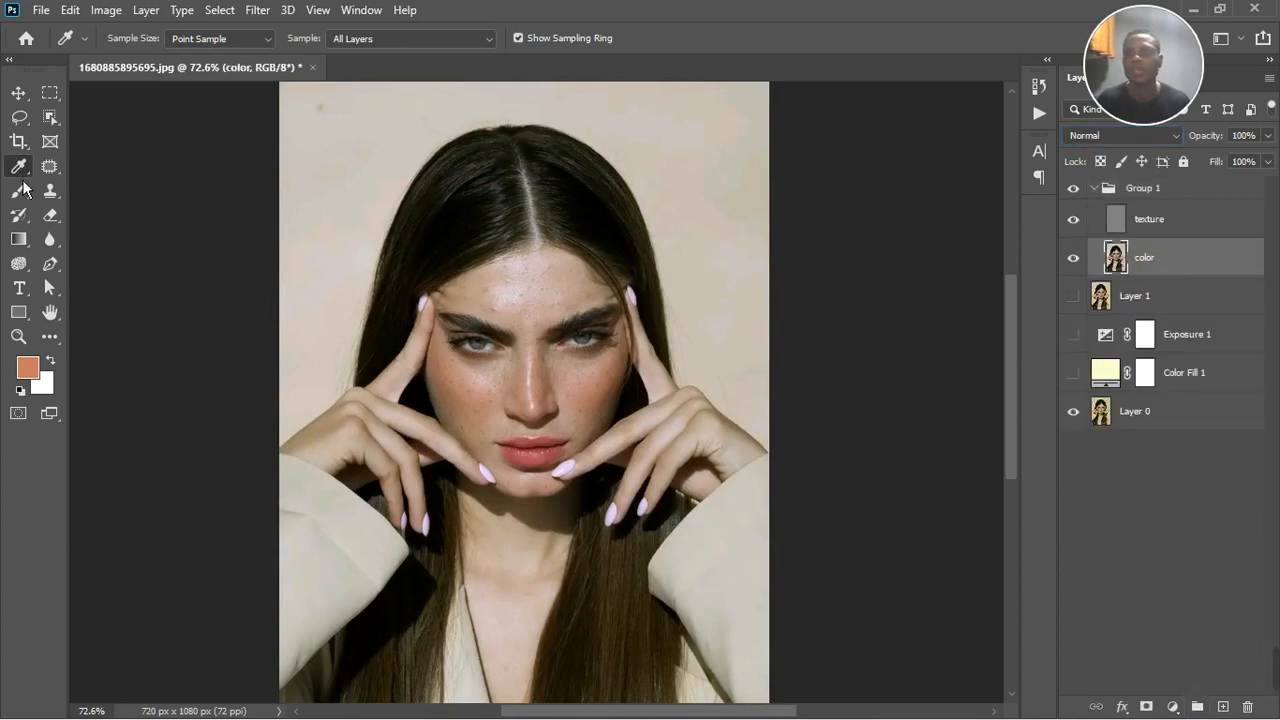
{"action": "left_click", "coordinate": [23, 189]}
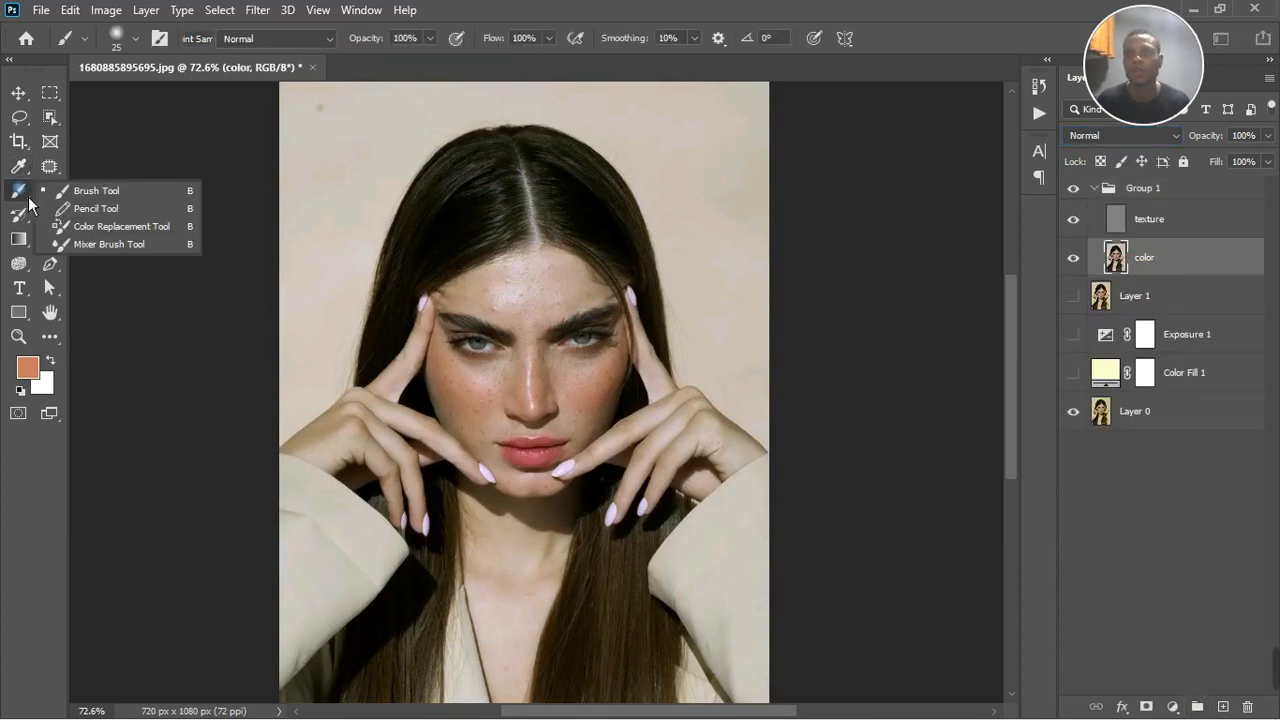
{"action": "left_click", "coordinate": [100, 244]}
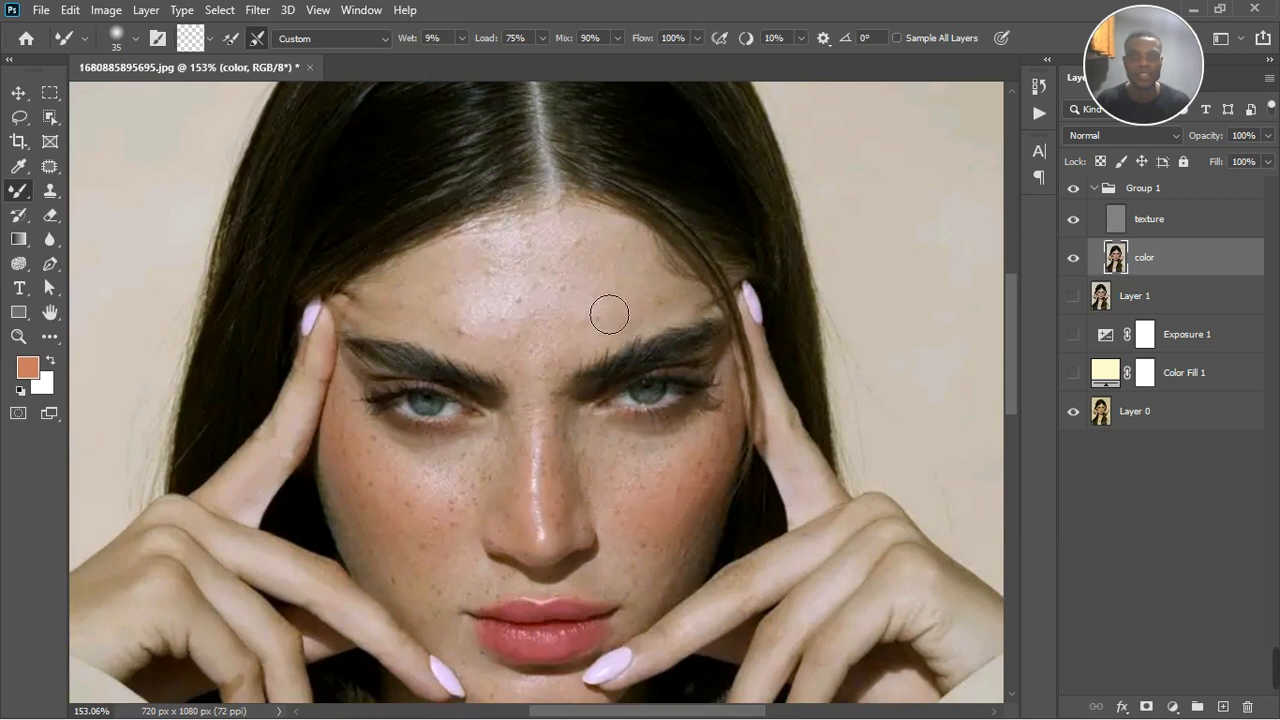
{"action": "scroll", "coordinate": [577, 294], "scroll_direction": "down", "scroll_amount": 3}
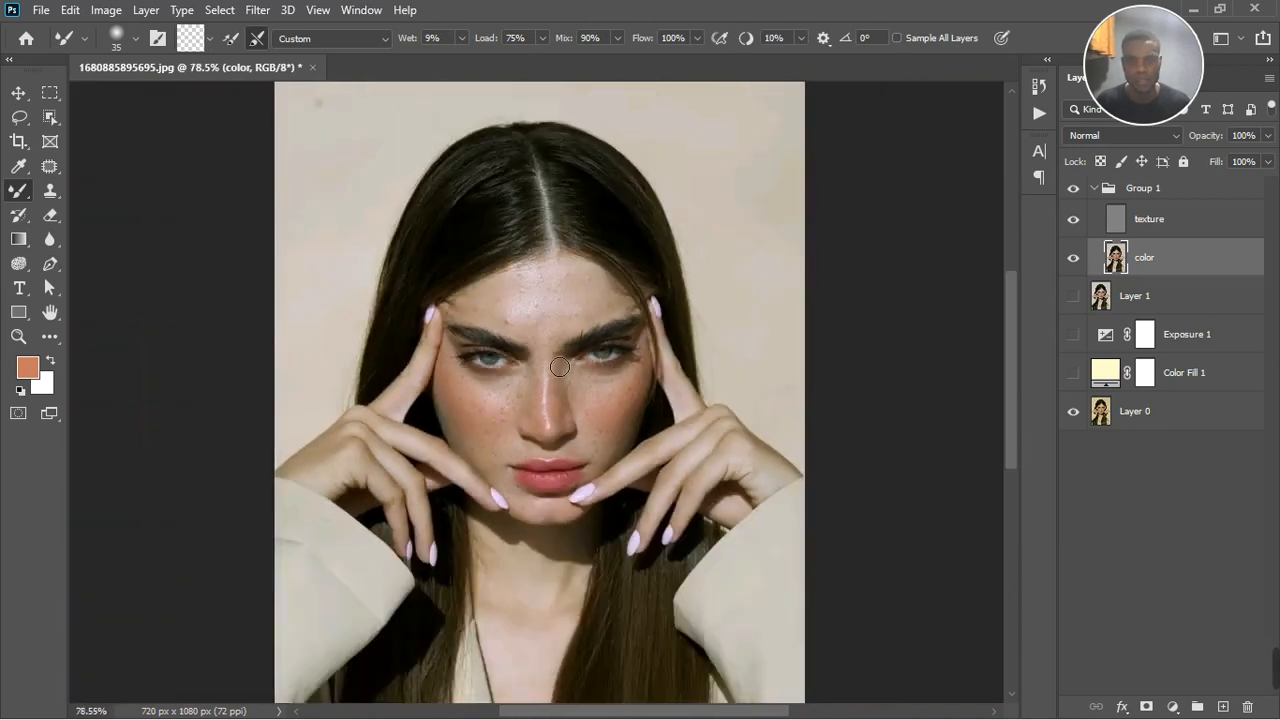
{"action": "scroll", "coordinate": [558, 497], "scroll_direction": "up", "scroll_amount": 1}
{"action": "scroll", "coordinate": [555, 470], "scroll_direction": "down", "scroll_amount": 3}
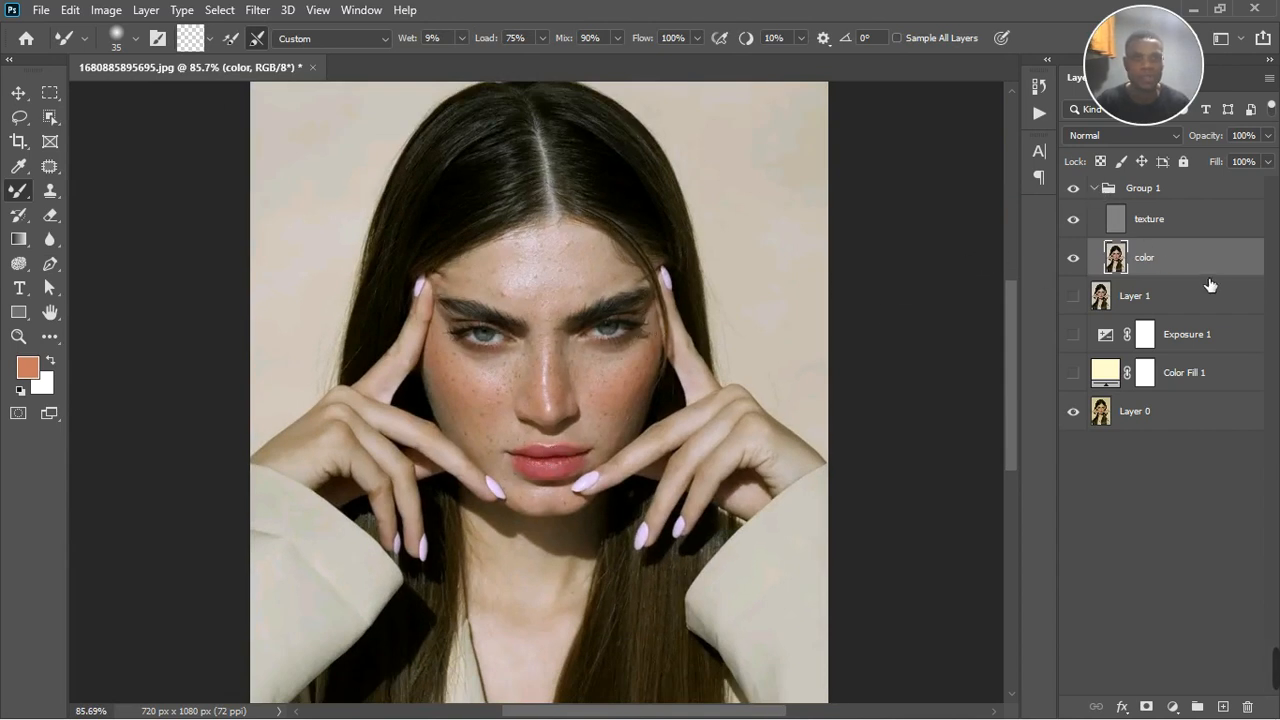
{"action": "left_click", "coordinate": [1095, 188]}
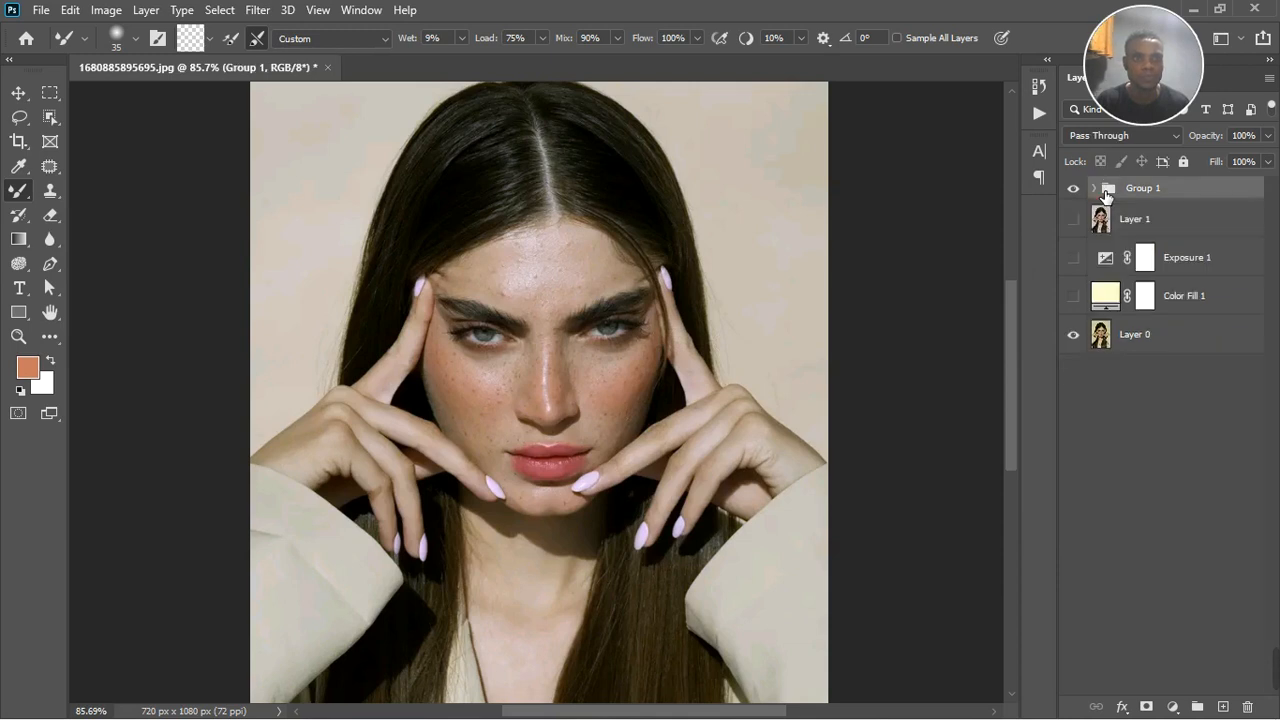
Expand Group 1, select the color layer, and make and undo a trial Mixer Brush dab below the nose
{"action": "left_click", "coordinate": [1095, 188]}
{"action": "left_click", "coordinate": [1095, 188]}
{"action": "left_click", "coordinate": [1095, 188]}
{"action": "scroll", "coordinate": [534, 377], "scroll_direction": "up", "scroll_amount": 2}
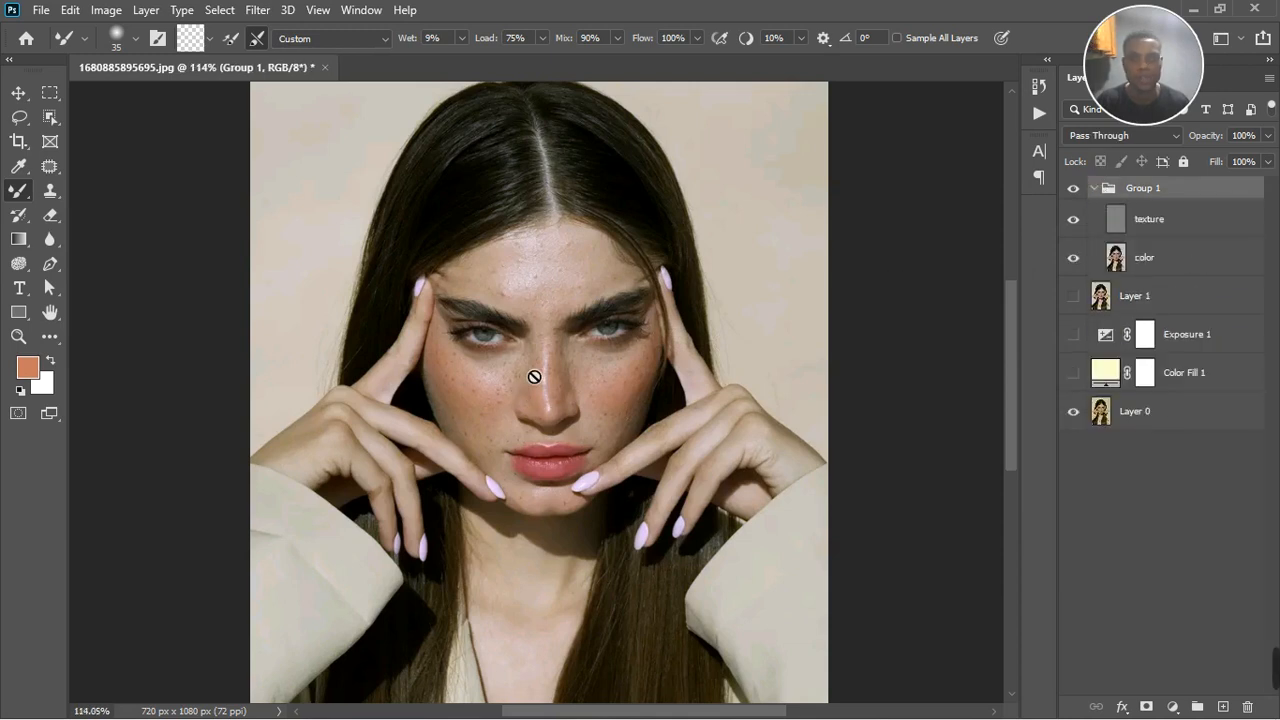
{"action": "scroll", "coordinate": [534, 377], "scroll_direction": "up", "scroll_amount": 1}
{"action": "left_click", "coordinate": [1160, 261]}
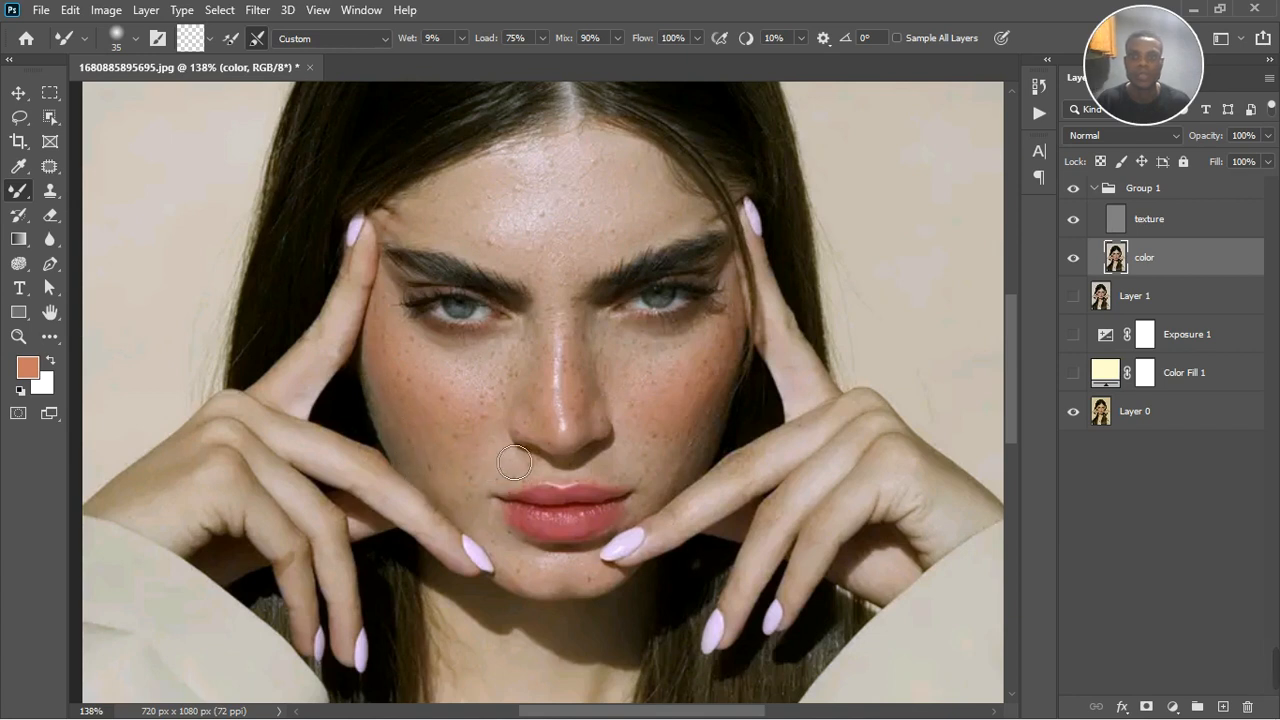
{"action": "left_click", "coordinate": [594, 459]}
{"action": "key", "text": "ctrl+z"}
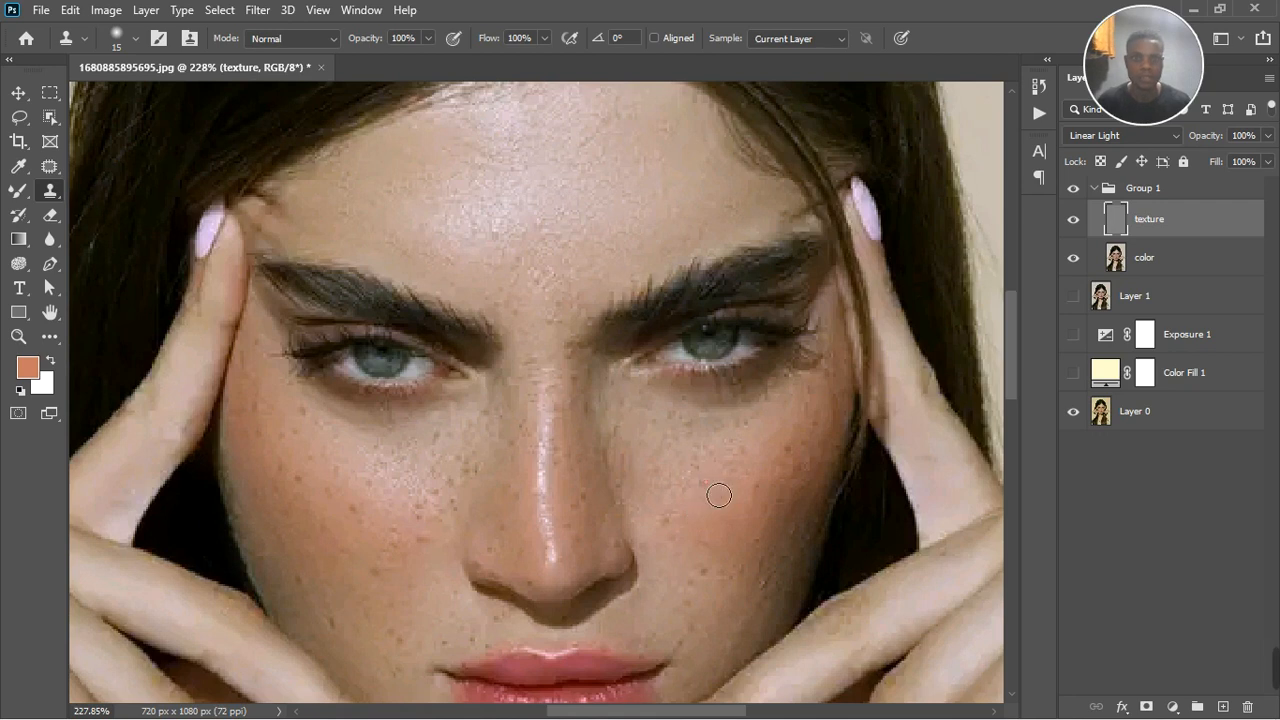
Remove freckles from the upper cheek on the image's right side with the size 15 Clone Stamp on the texture layer
{"action": "left_click", "coordinate": [751, 506]}
{"action": "left_click", "coordinate": [784, 479]}
{"action": "left_click", "coordinate": [832, 450]}
{"action": "left_click", "coordinate": [822, 484]}
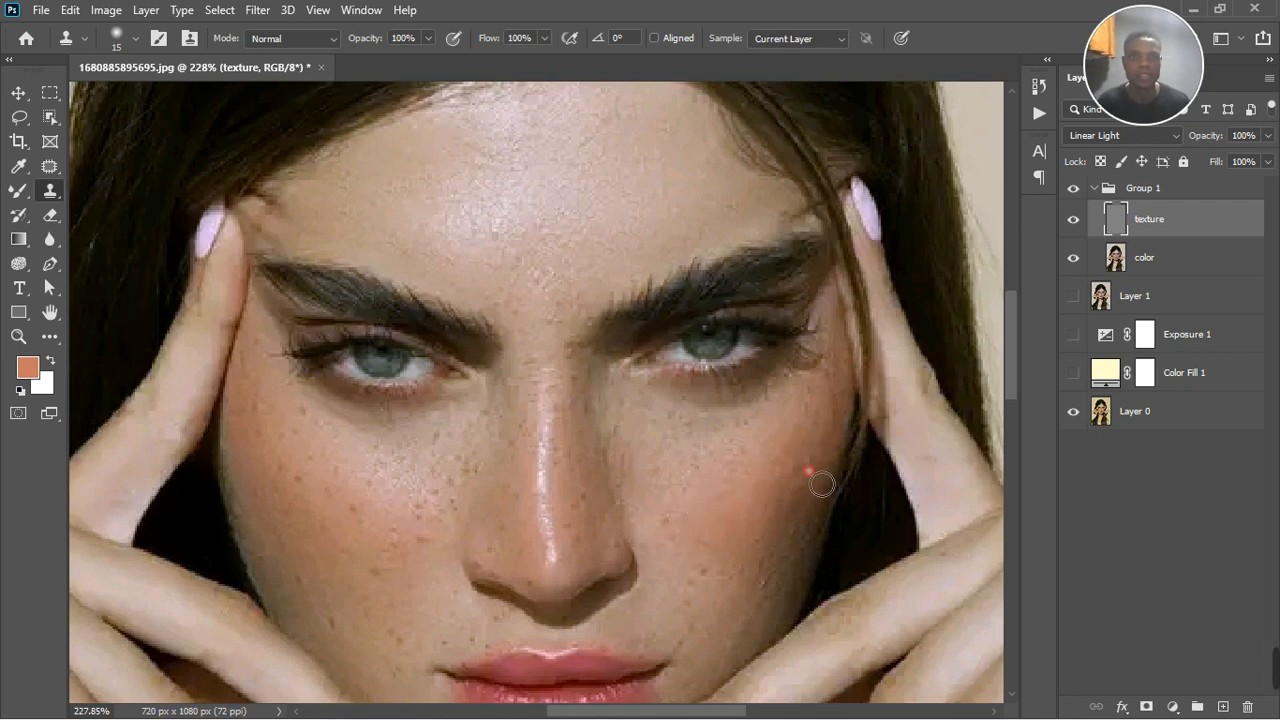
{"action": "scroll", "coordinate": [564, 530], "scroll_direction": "down", "scroll_amount": 3}
{"action": "scroll", "coordinate": [376, 477], "scroll_direction": "up", "scroll_amount": 3}
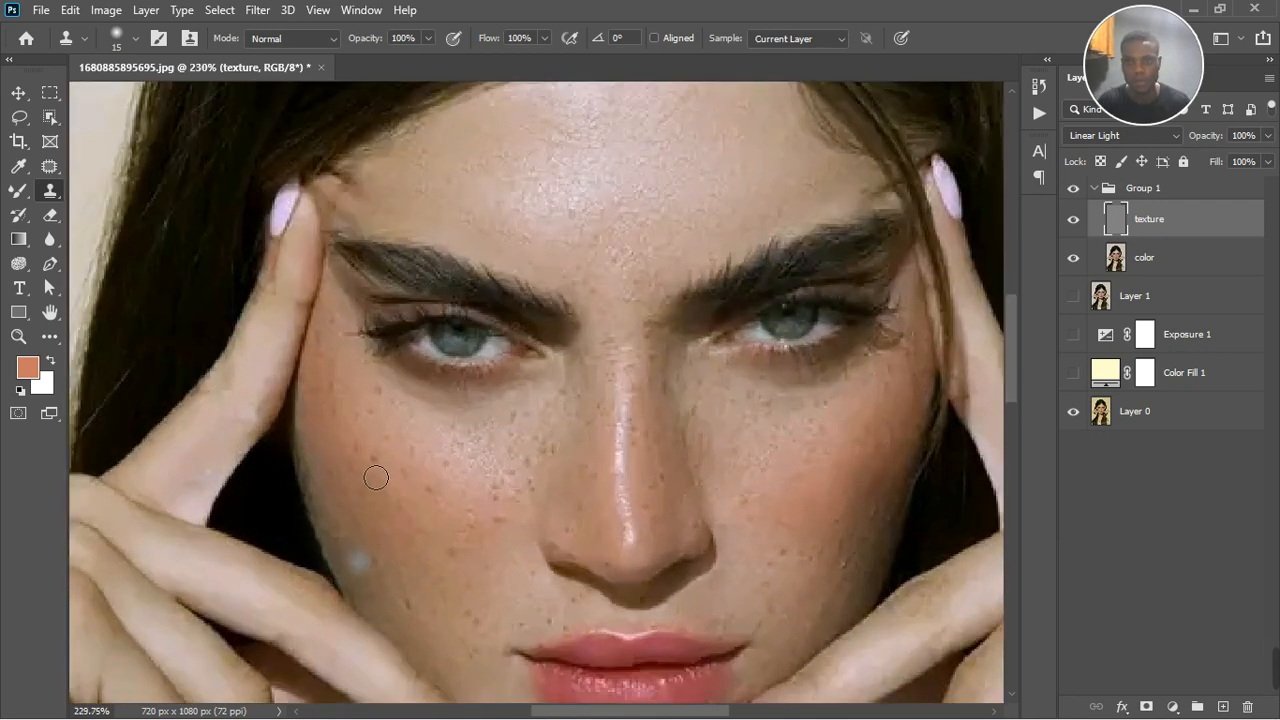
Clone out the freckles across the middle of the cheek on the image's left side on the texture layer
{"action": "left_click", "coordinate": [375, 463]}
{"action": "left_click", "coordinate": [396, 480]}
{"action": "left_click", "coordinate": [426, 494]}
{"action": "left_click", "coordinate": [448, 510]}
{"action": "left_click", "coordinate": [526, 539]}
{"action": "left_click", "coordinate": [472, 560]}
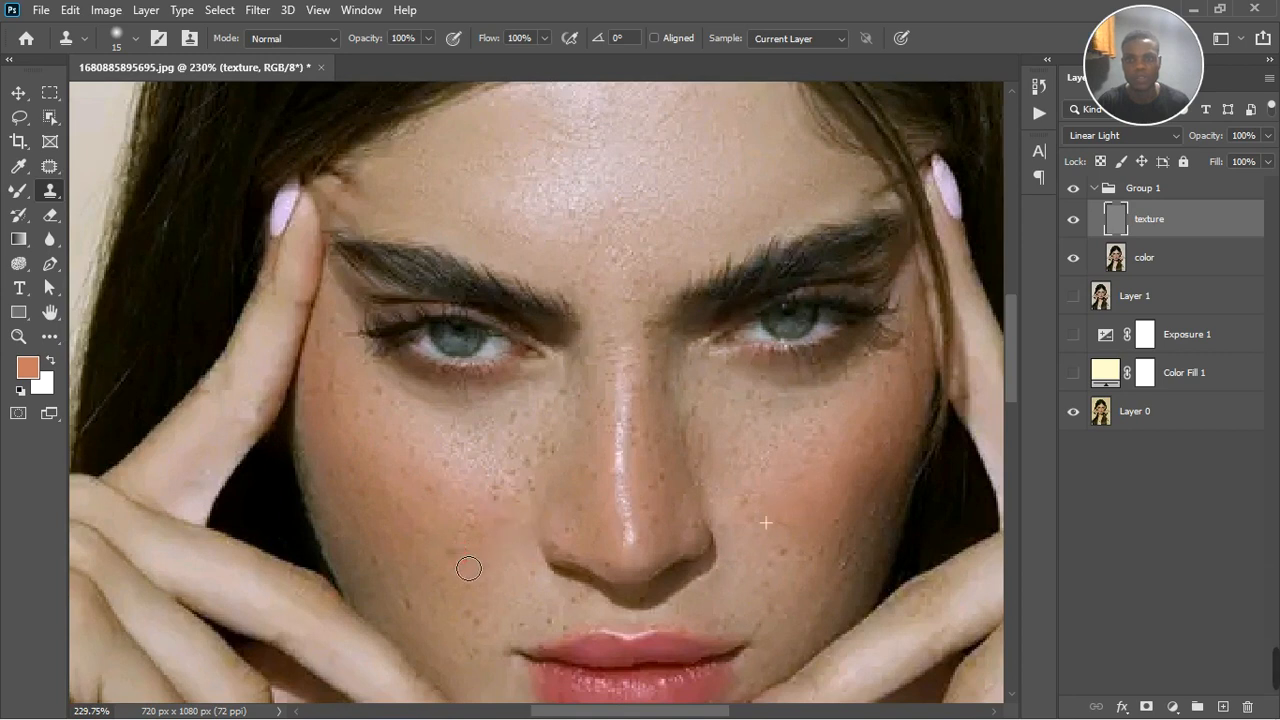
Clone out spots on the image-left lower cheek, around that corner of the mouth and above the upper lip
{"action": "scroll", "coordinate": [500, 566], "scroll_direction": "down", "scroll_amount": 3}
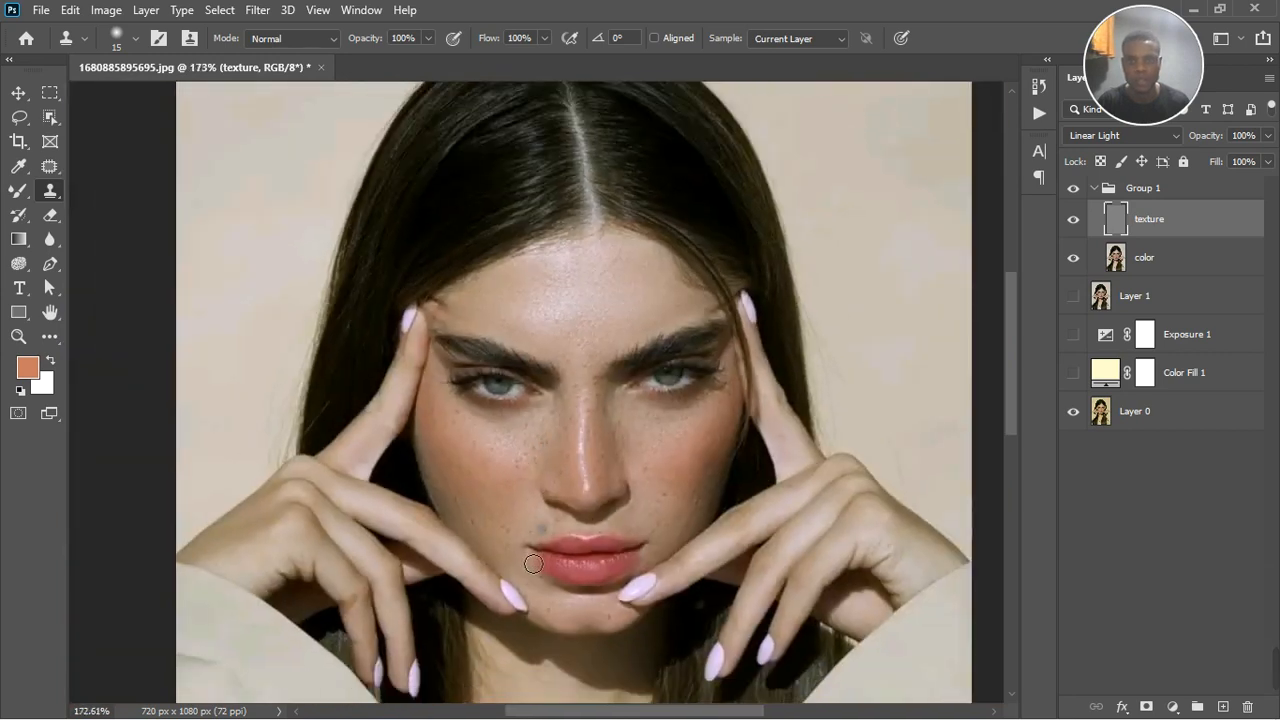
{"action": "scroll", "coordinate": [534, 564], "scroll_direction": "up", "scroll_amount": 5}
{"action": "left_click", "coordinate": [426, 487]}
{"action": "left_click", "coordinate": [452, 510]}
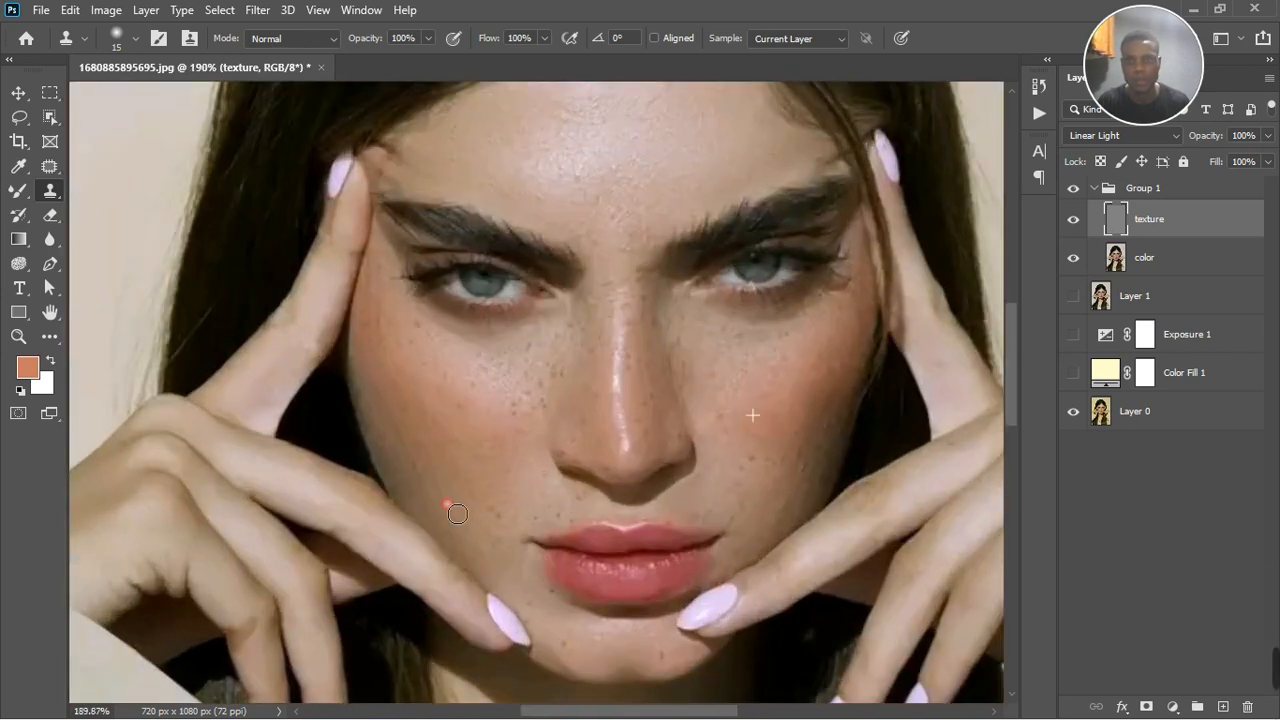
{"action": "left_click", "coordinate": [511, 540]}
{"action": "left_click", "coordinate": [507, 552]}
{"action": "left_click", "coordinate": [508, 519]}
{"action": "left_click", "coordinate": [512, 526]}
{"action": "left_click", "coordinate": [574, 518]}
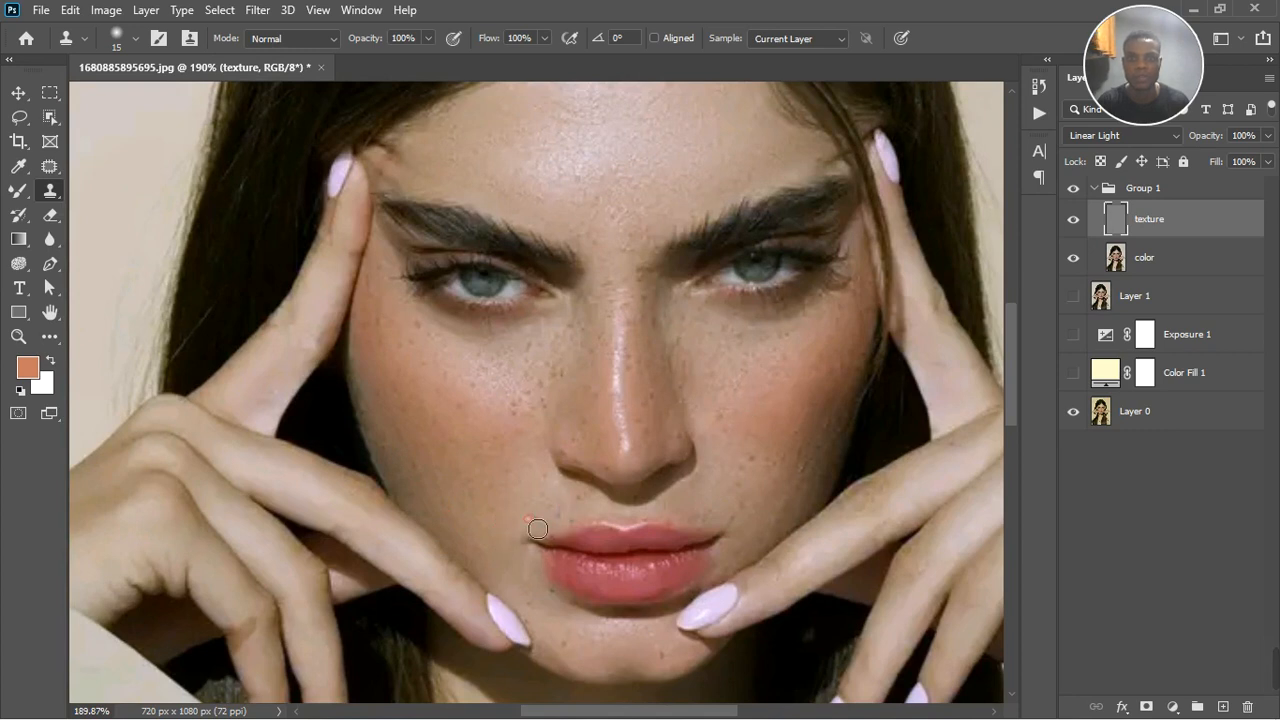
{"action": "left_click", "coordinate": [573, 511]}
{"action": "left_click", "coordinate": [587, 512]}
Clone out spots above the image-right corner of the mouth and across the lower cheek on that side
{"action": "left_click", "coordinate": [714, 512]}
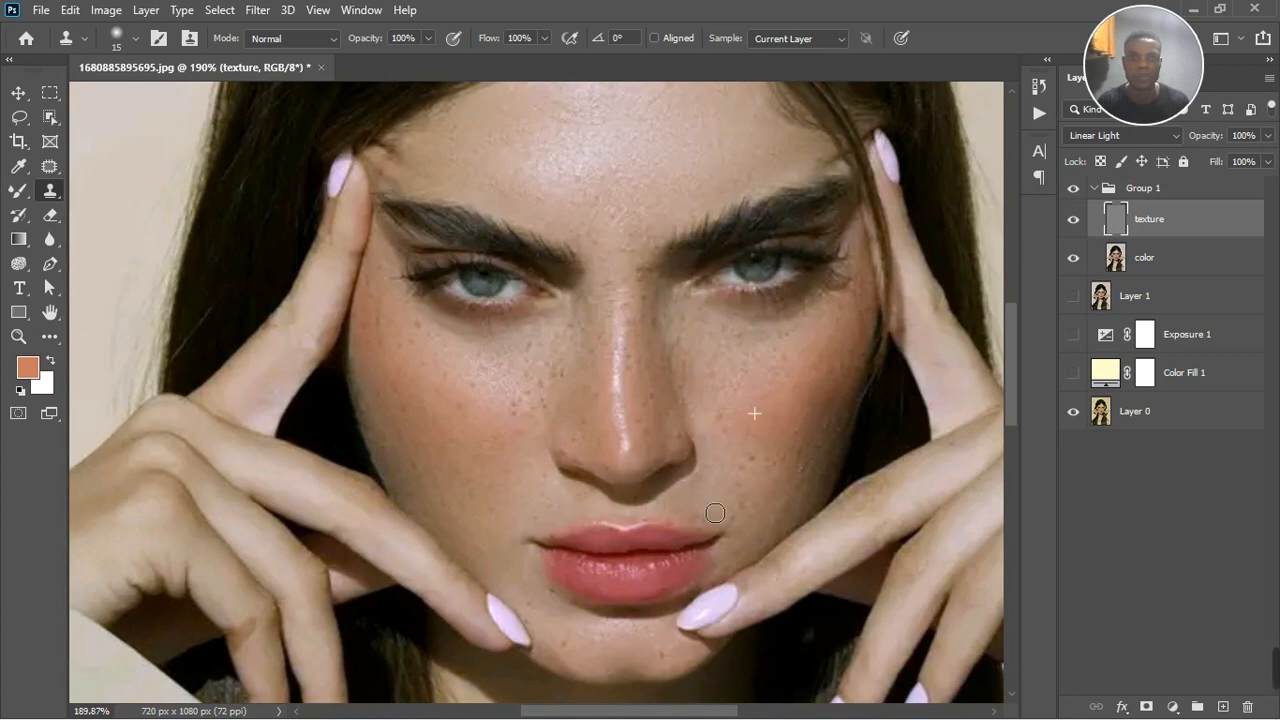
{"action": "left_click", "coordinate": [752, 468]}
{"action": "left_click", "coordinate": [765, 468]}
{"action": "left_click", "coordinate": [794, 464]}
{"action": "left_click", "coordinate": [808, 480]}
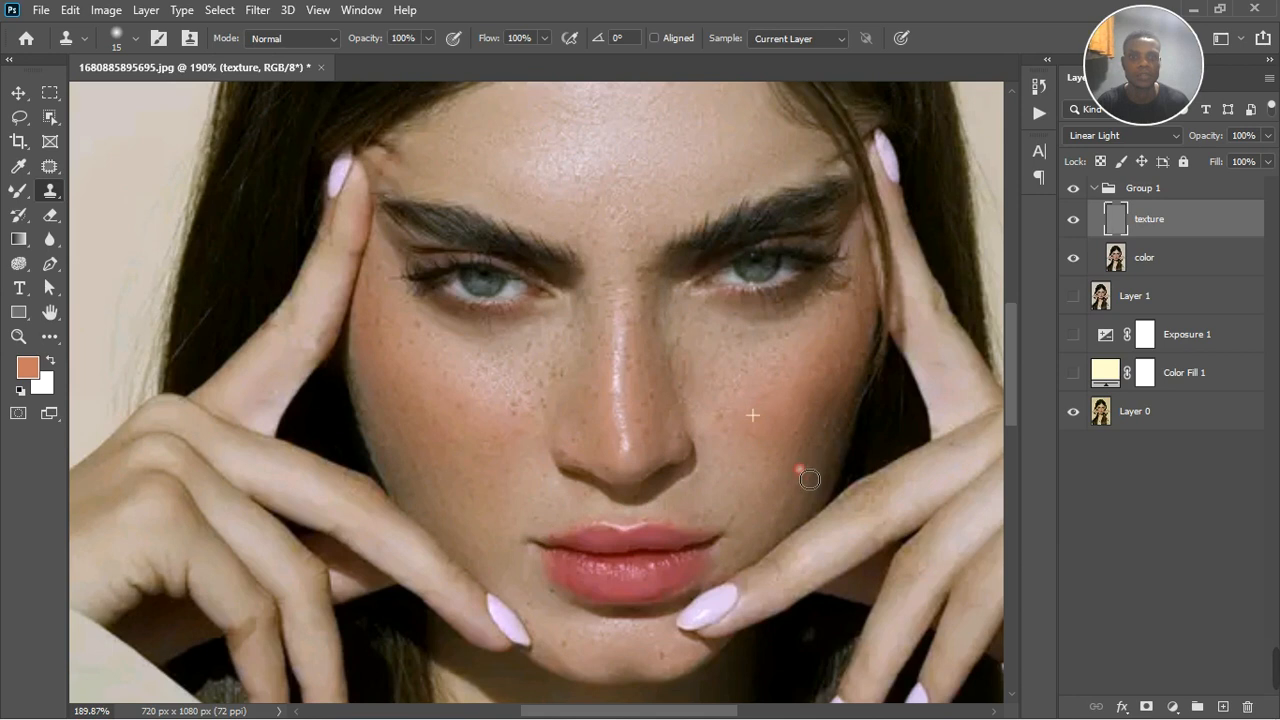
{"action": "left_click", "coordinate": [793, 490]}
{"action": "left_click", "coordinate": [783, 540]}
Clone clean texture over the marks on the chin and beside the nostril on the image's right side
{"action": "left_click", "coordinate": [597, 657]}
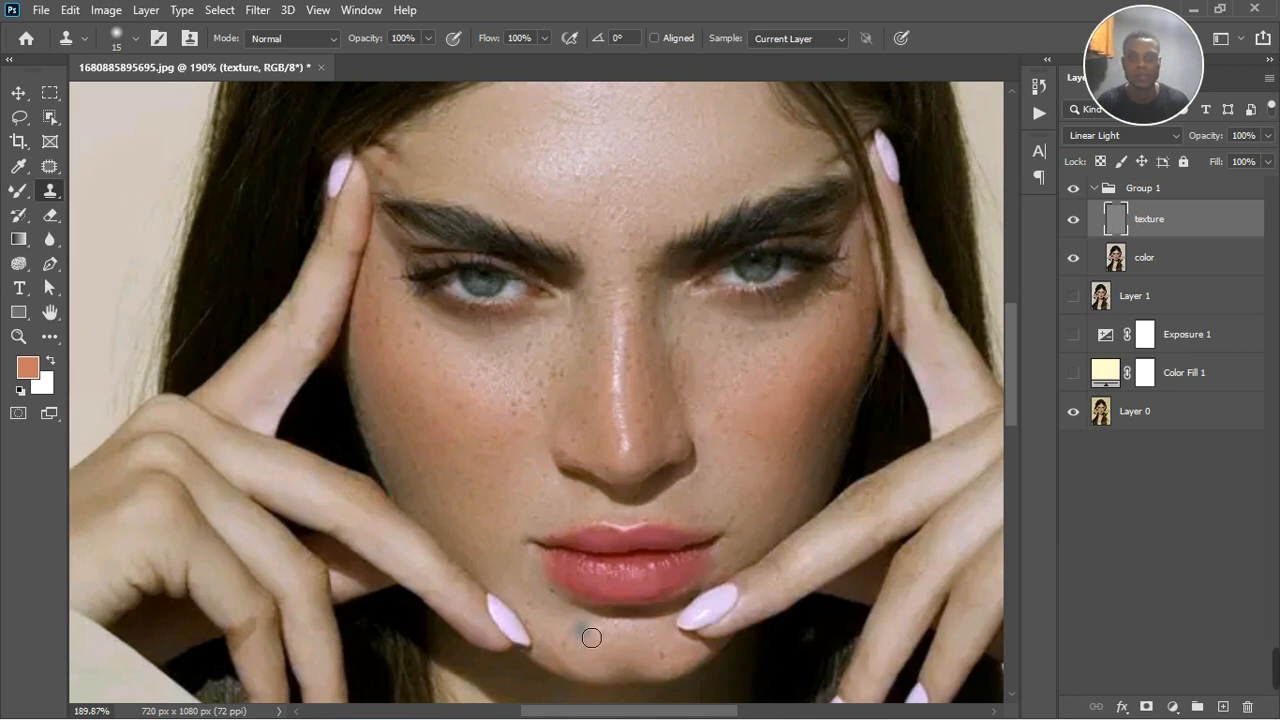
{"action": "left_click", "coordinate": [731, 439]}
{"action": "left_click", "coordinate": [714, 481]}
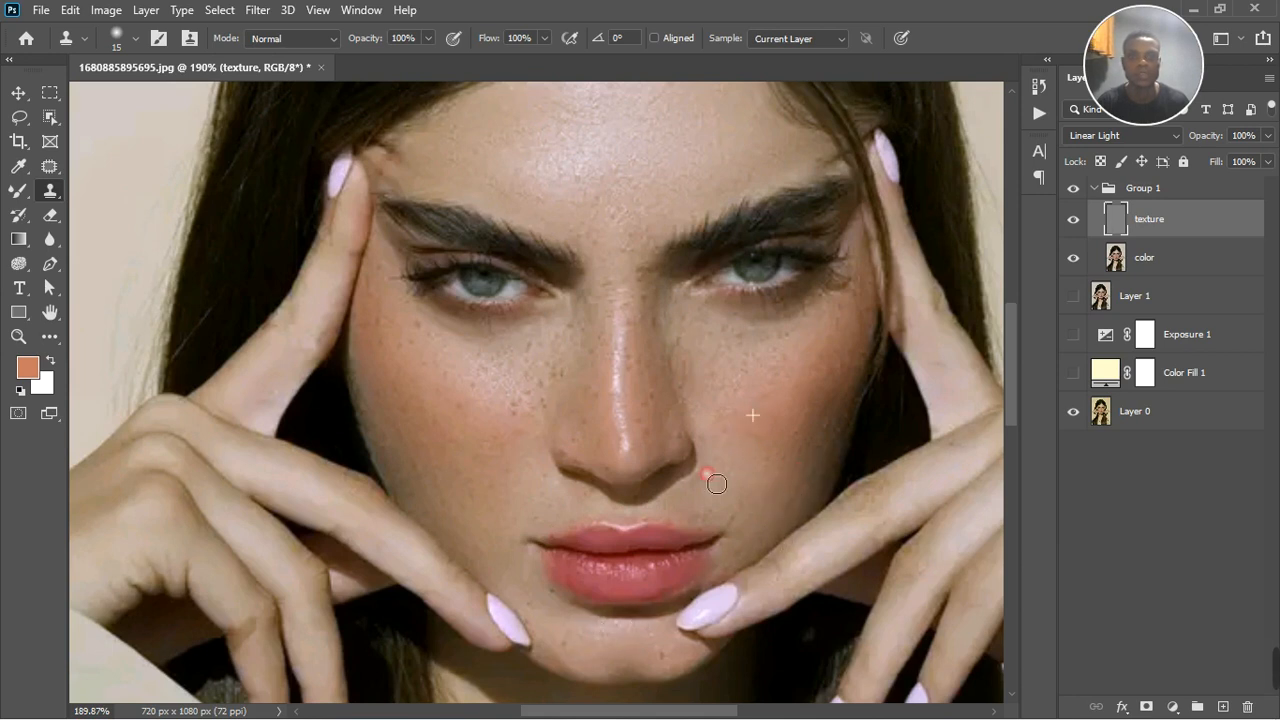
Sample clean forehead texture and clone it over the spots on the central forehead and between the eyebrows
{"action": "scroll", "coordinate": [714, 481], "scroll_direction": "down", "scroll_amount": 2}
{"action": "left_click", "coordinate": [604, 213]}
{"action": "scroll", "coordinate": [606, 214], "scroll_direction": "up", "scroll_amount": 2}
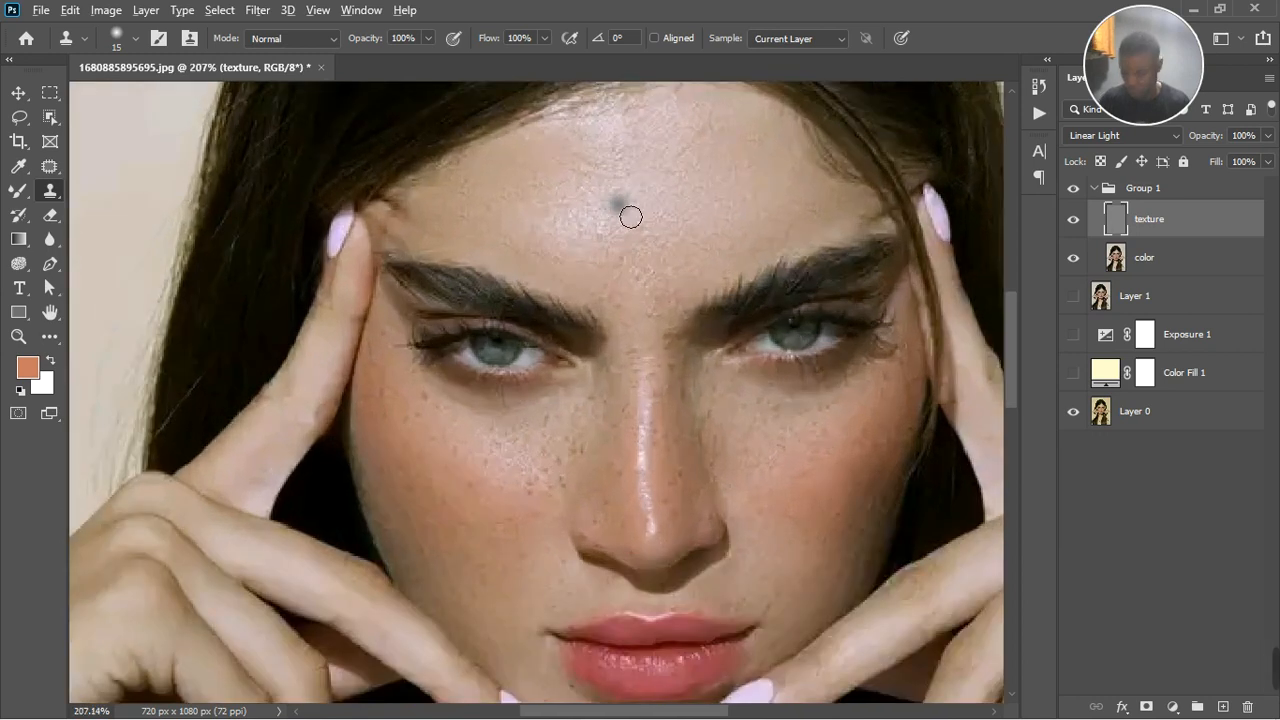
{"action": "left_click", "coordinate": [629, 215], "text": "alt"}
{"action": "left_click", "coordinate": [592, 238]}
{"action": "left_click", "coordinate": [625, 245]}
{"action": "left_click", "coordinate": [665, 253]}
{"action": "left_click", "coordinate": [643, 290]}
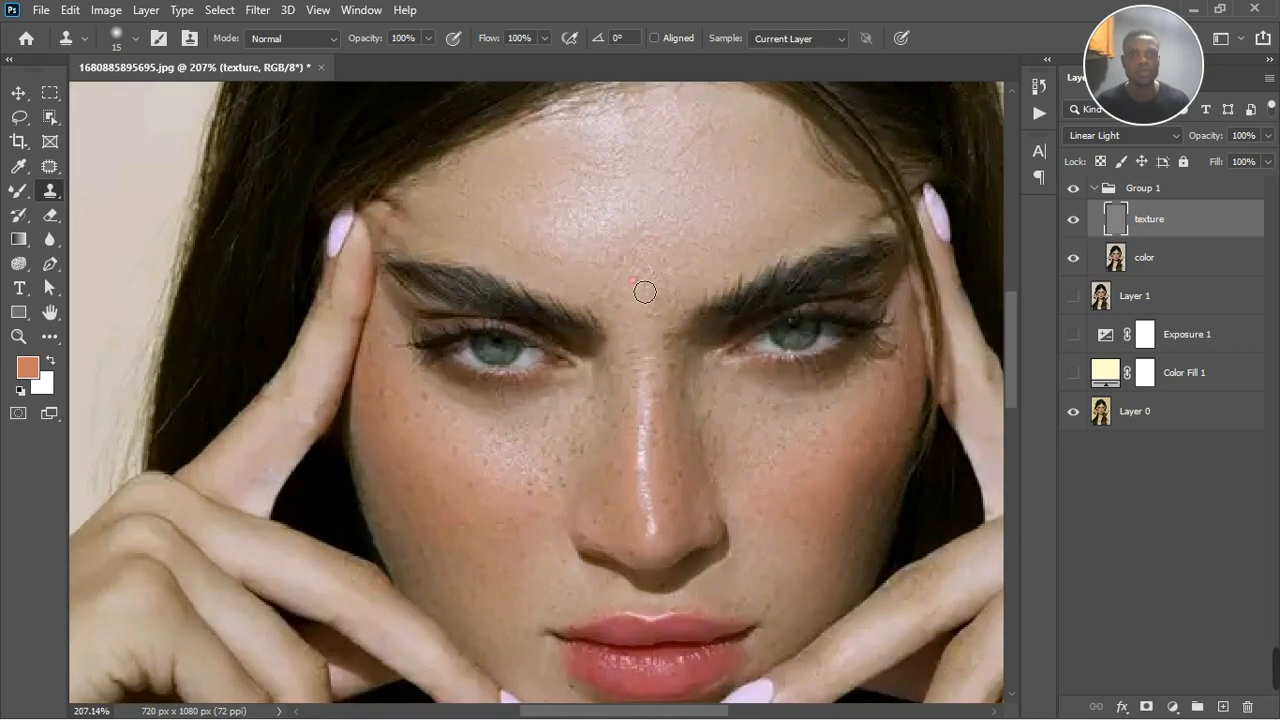
{"action": "left_click", "coordinate": [631, 305]}
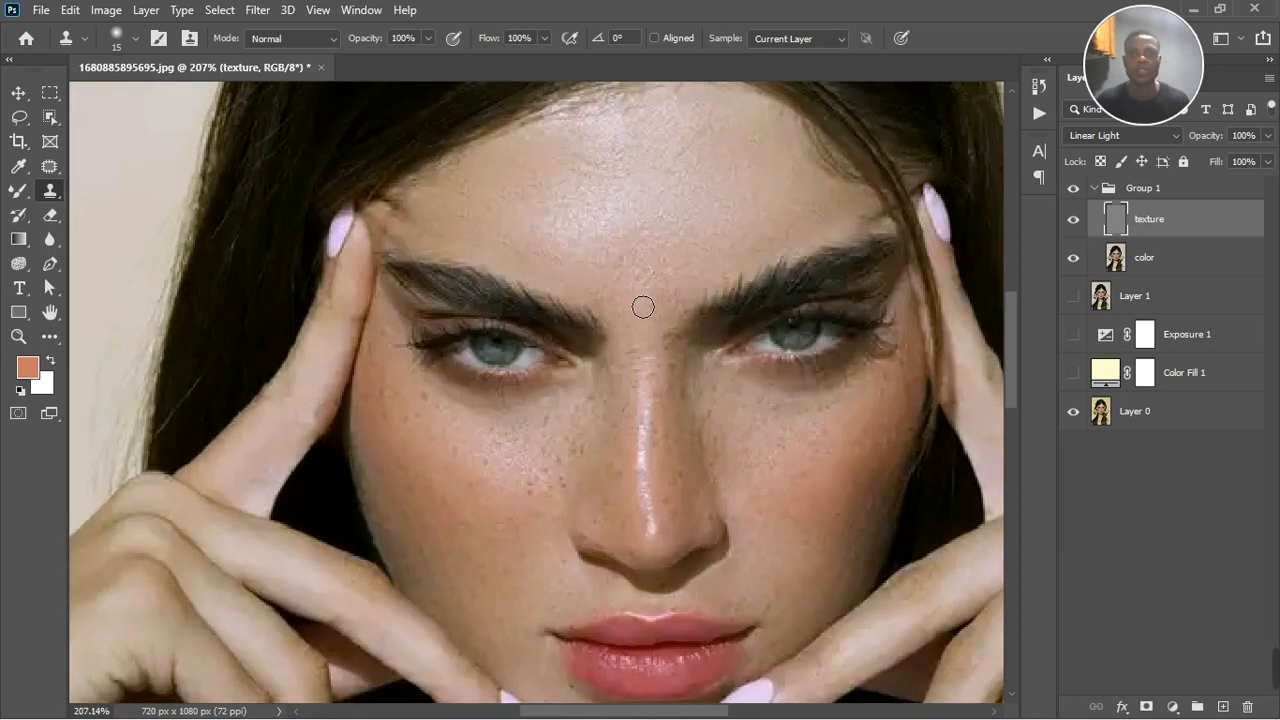
Compare the retouched portrait with the original Layer 0 by hiding and showing Group 1
{"action": "scroll", "coordinate": [643, 306], "scroll_direction": "down", "scroll_amount": 5}
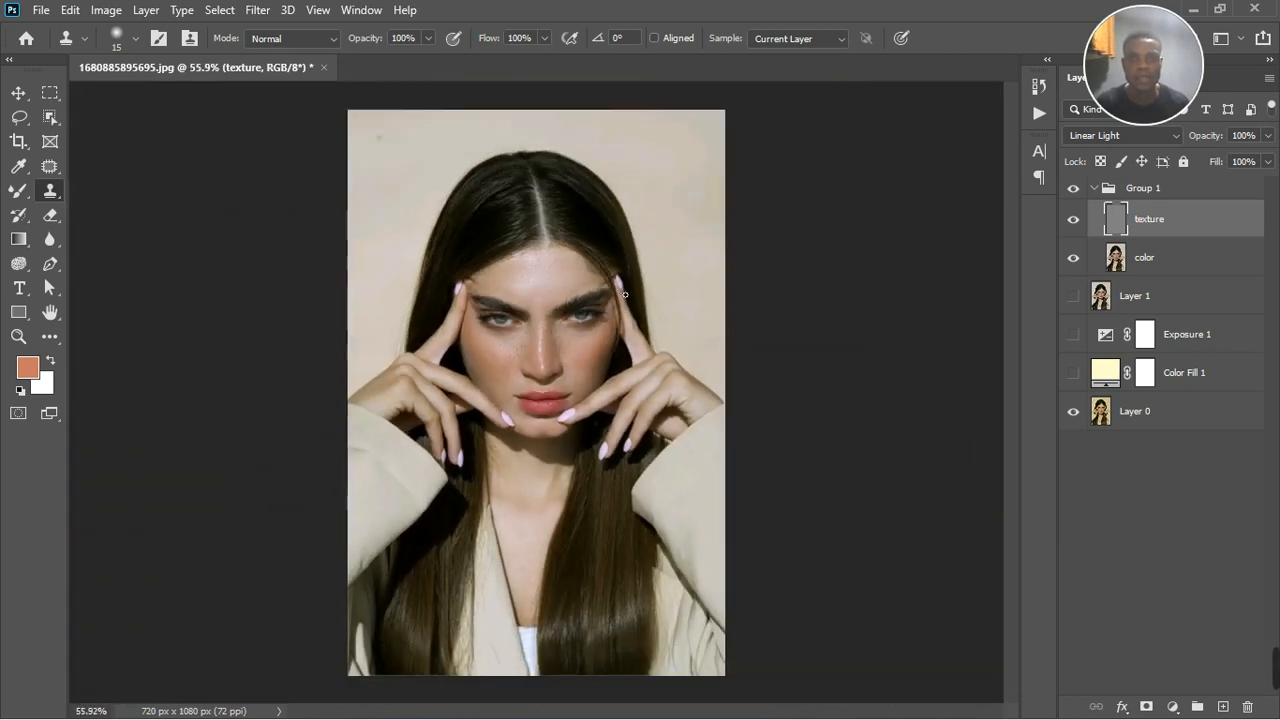
{"action": "left_click", "coordinate": [1076, 189]}
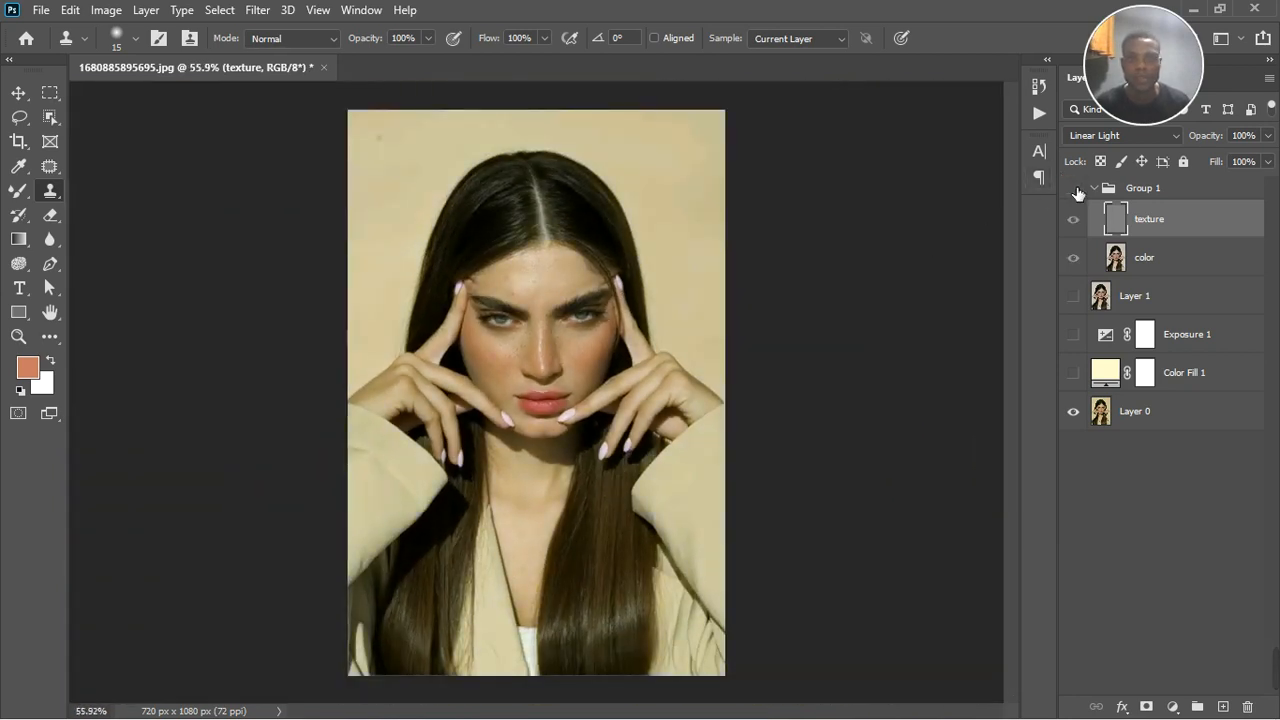
{"action": "left_click", "coordinate": [1076, 189]}
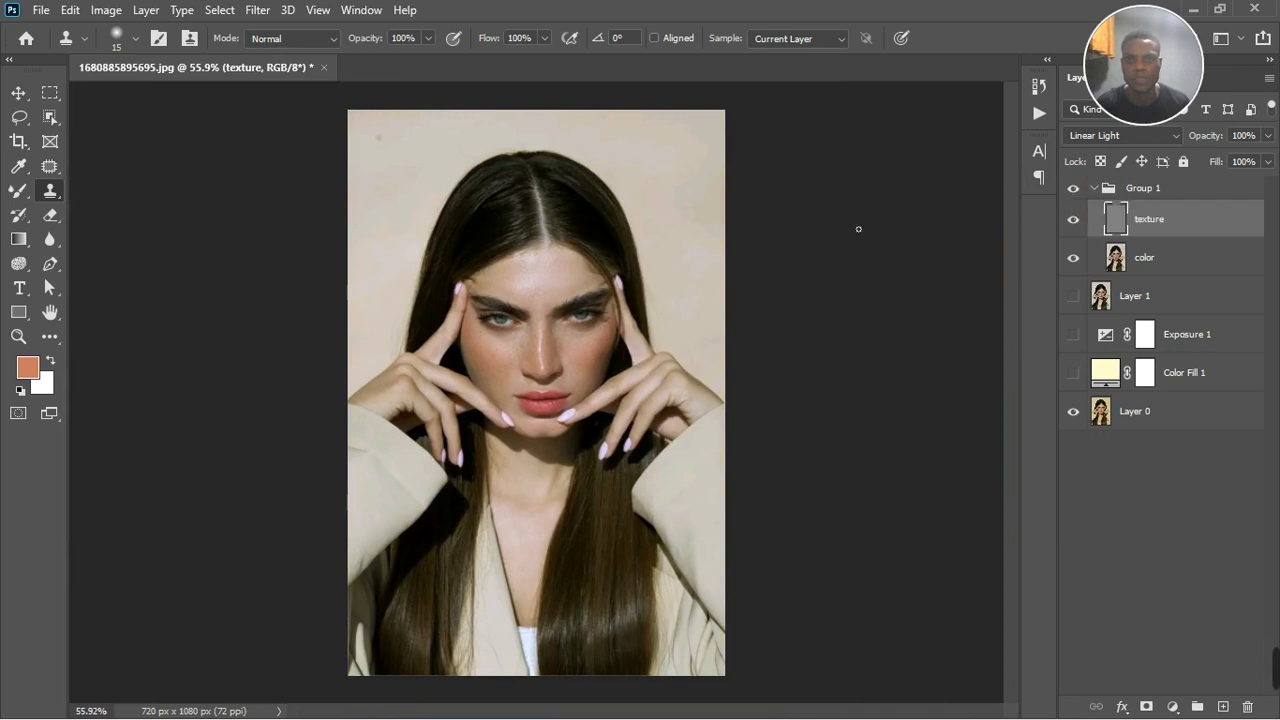
{"action": "scroll", "coordinate": [626, 264], "scroll_direction": "up", "scroll_amount": 2}
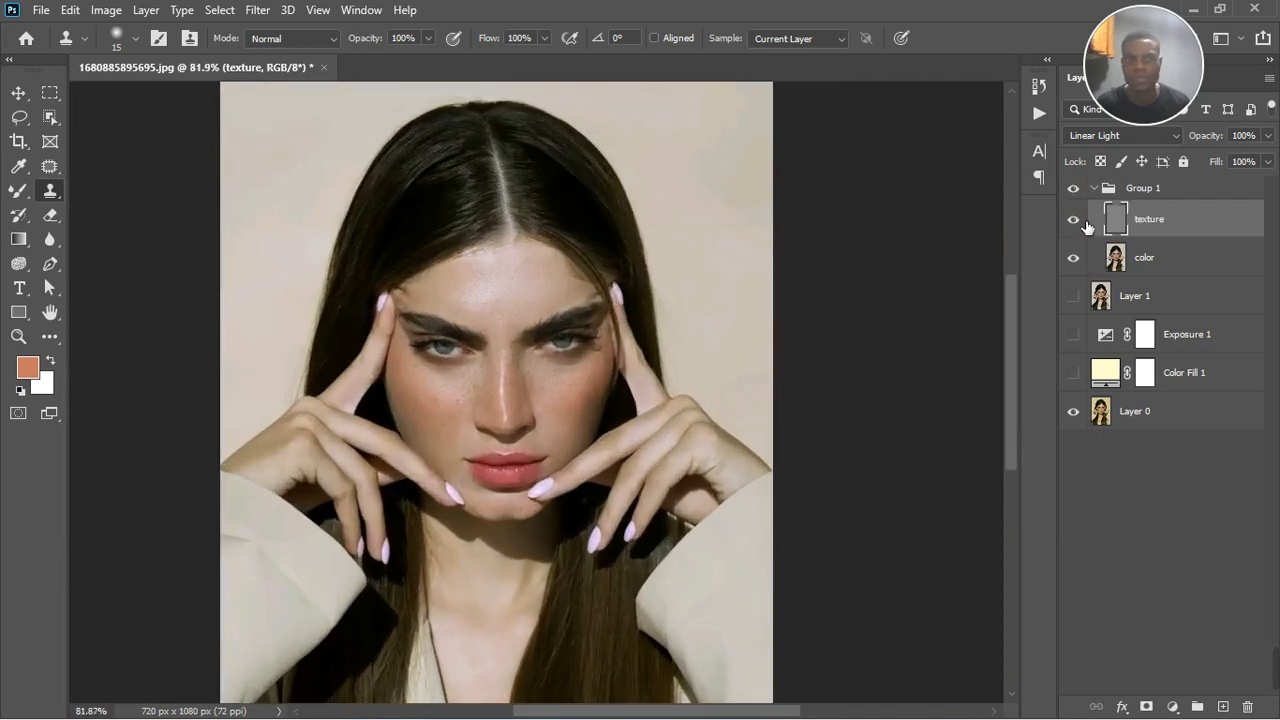
{"action": "left_click", "coordinate": [1076, 189]}
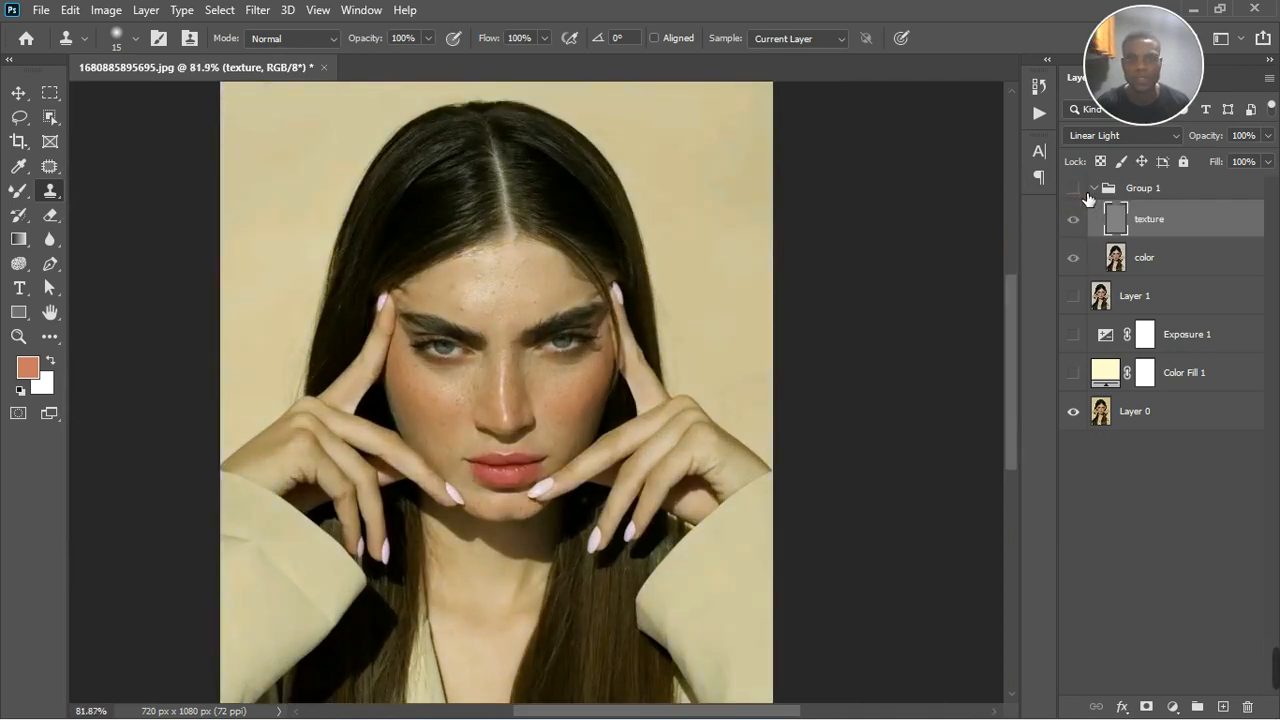
{"action": "left_click", "coordinate": [1076, 189]}
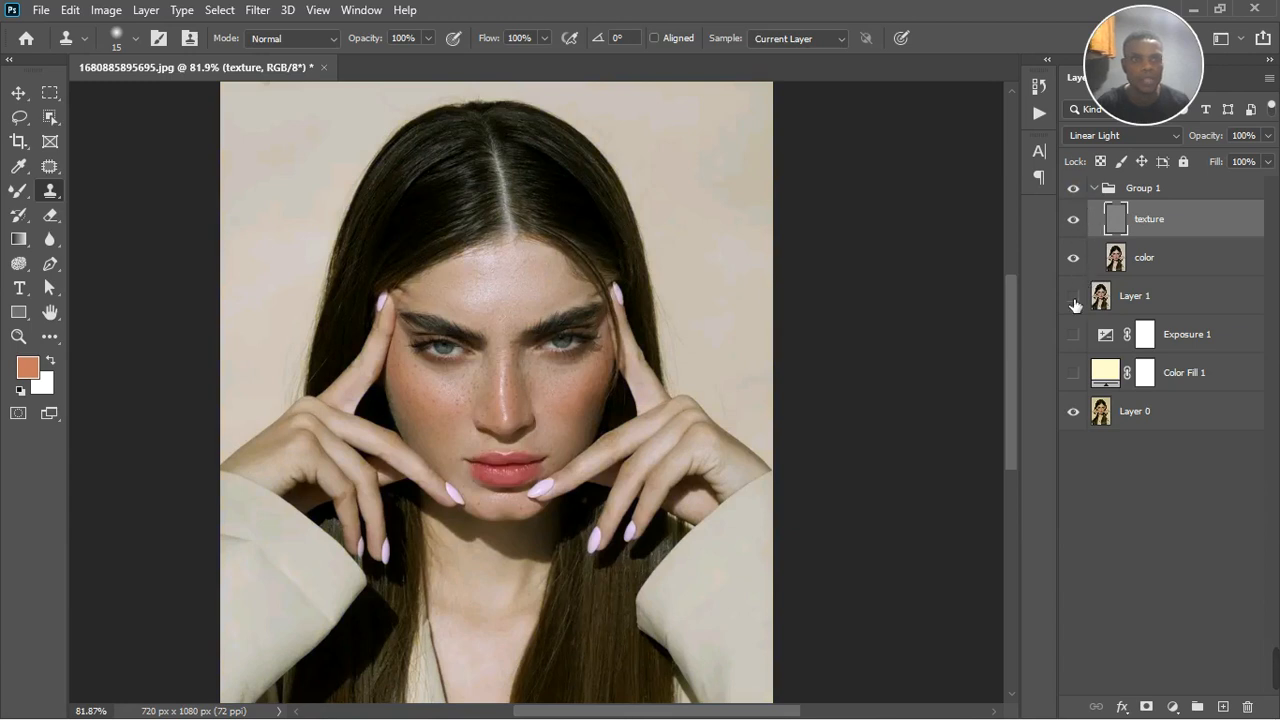
Turn on Layer 1 and compare it with the retouched skin by hiding and showing Group 1
{"action": "left_click", "coordinate": [1075, 190]}
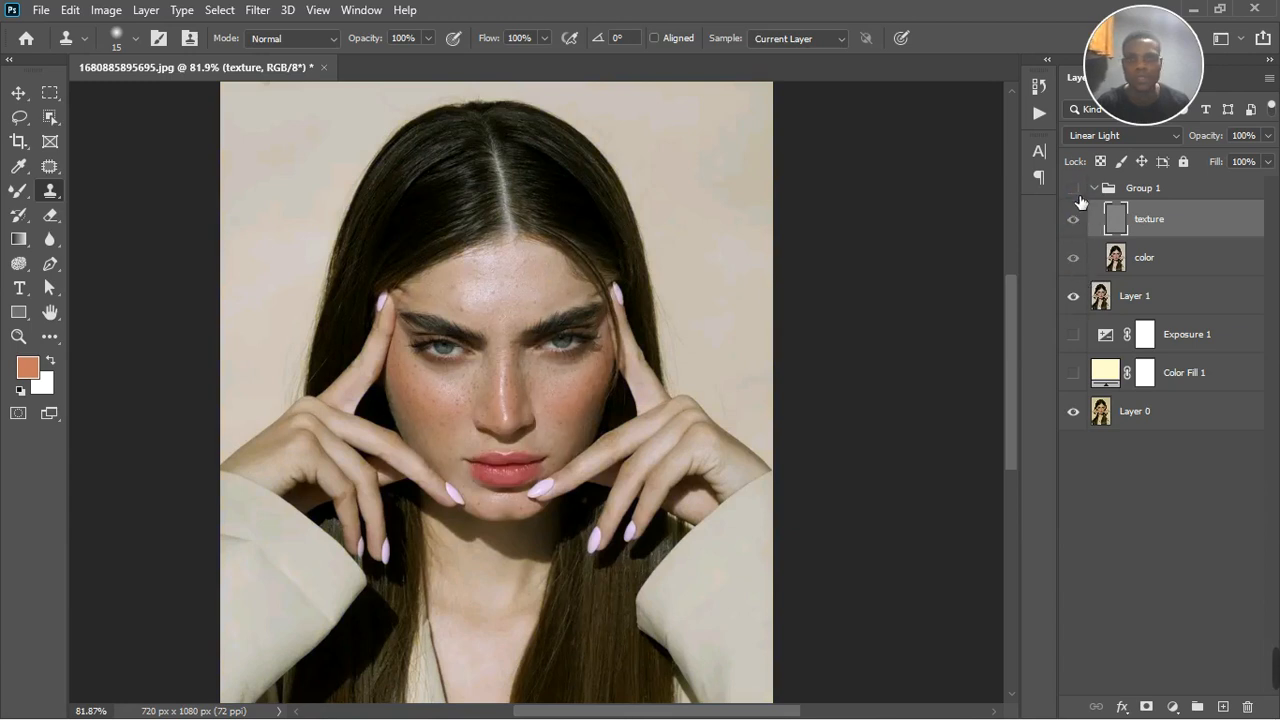
{"action": "left_click", "coordinate": [1075, 190]}
{"action": "scroll", "coordinate": [410, 346], "scroll_direction": "down", "scroll_amount": 6}
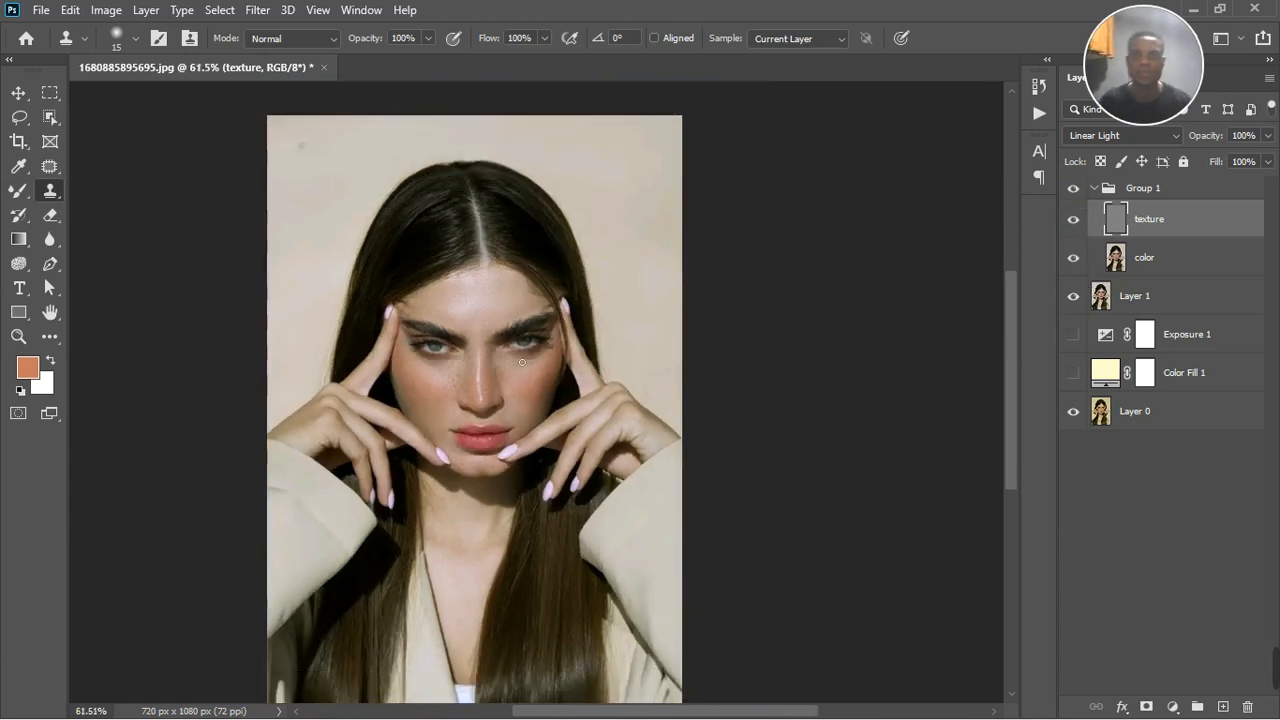
{"action": "scroll", "coordinate": [585, 405], "scroll_direction": "up", "scroll_amount": 4}
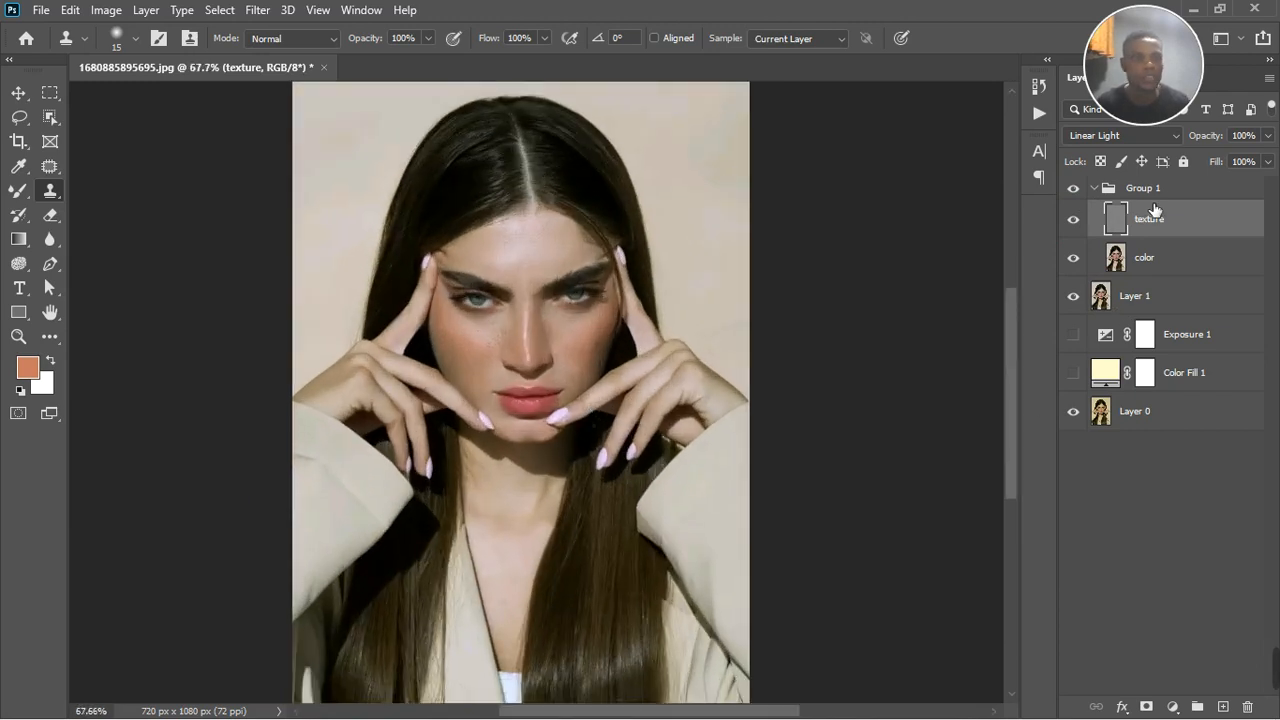
Stamp all visible layers into a new layer above Group 1 and add a Hue/Saturation adjustment layer over it
{"action": "left_click", "coordinate": [1163, 194]}
{"action": "key", "text": "ctrl+shift+alt+e"}
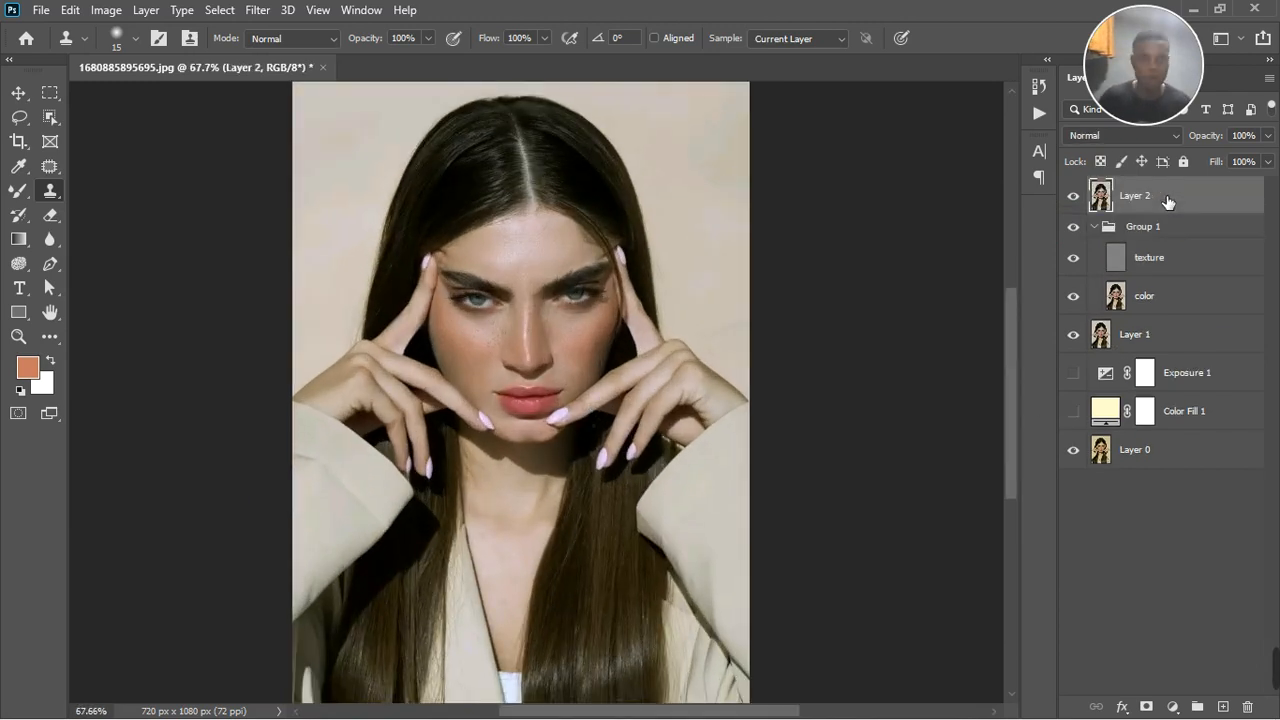
{"action": "left_click", "coordinate": [1180, 705]}
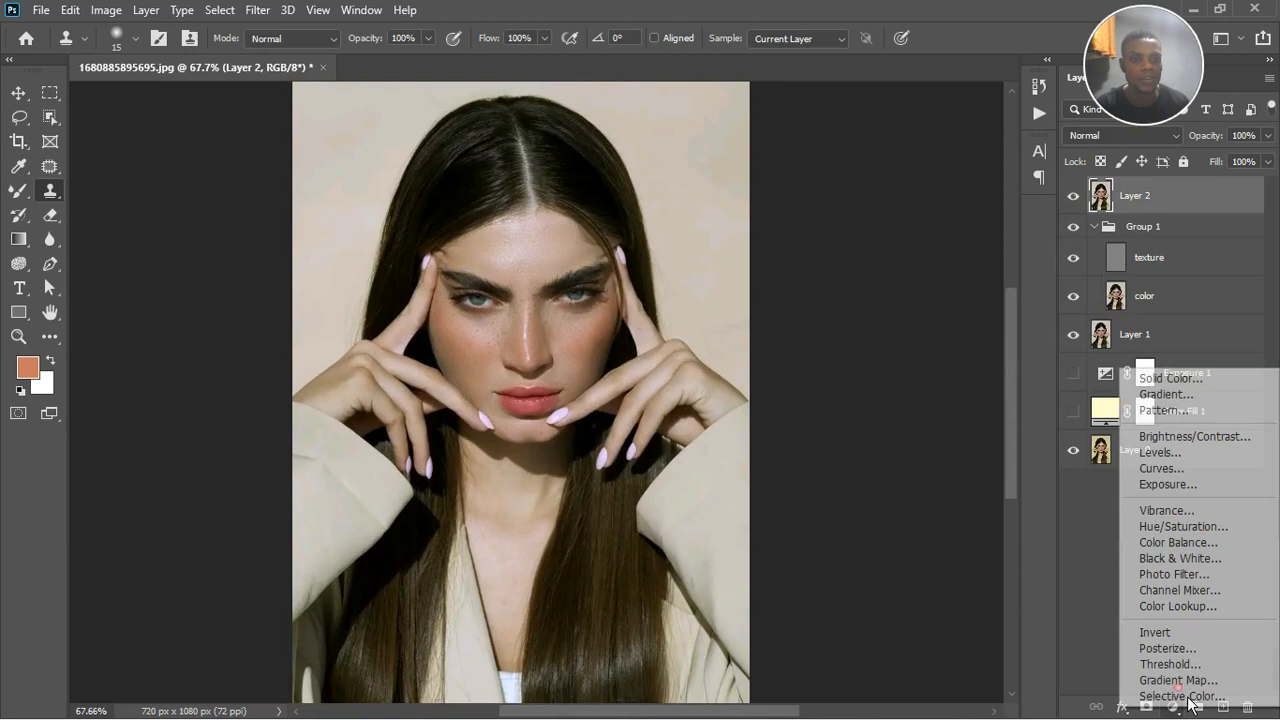
{"action": "left_click", "coordinate": [1183, 526]}
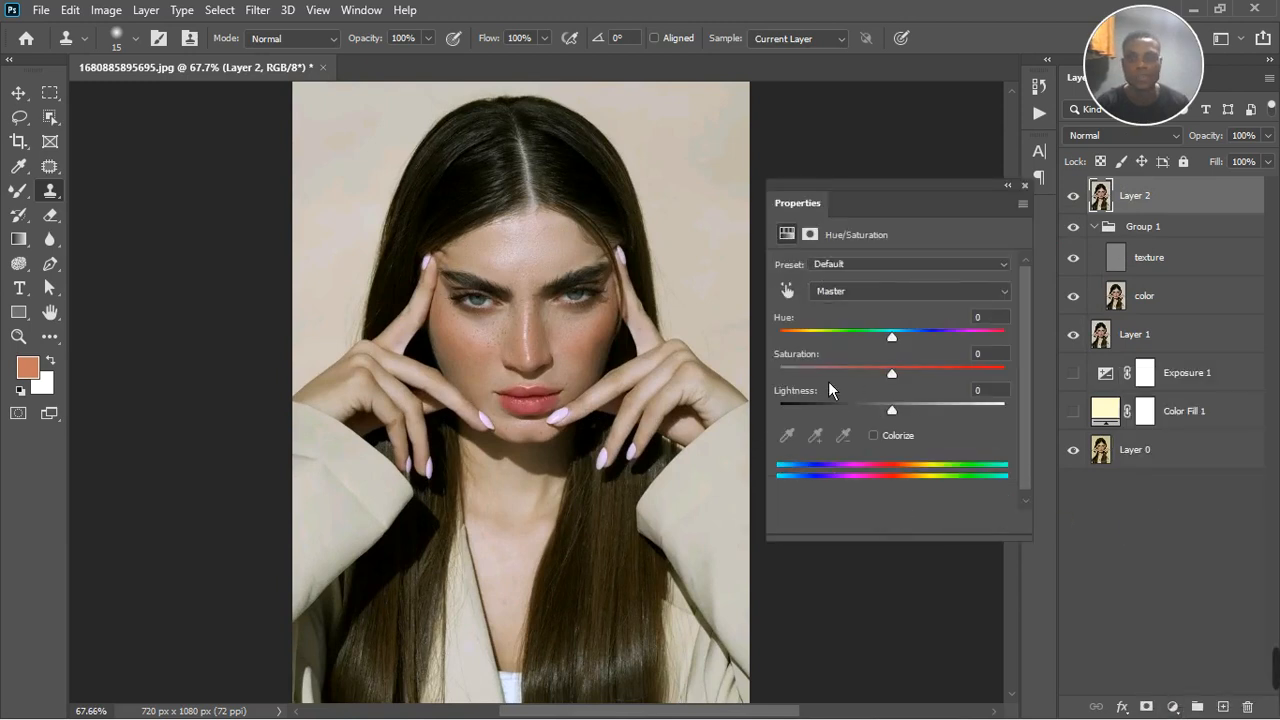
Target the Yellows range by sampling the skin on the image with the on-image adjustment tool, and set its hue to +149
{"action": "left_click", "coordinate": [787, 290]}
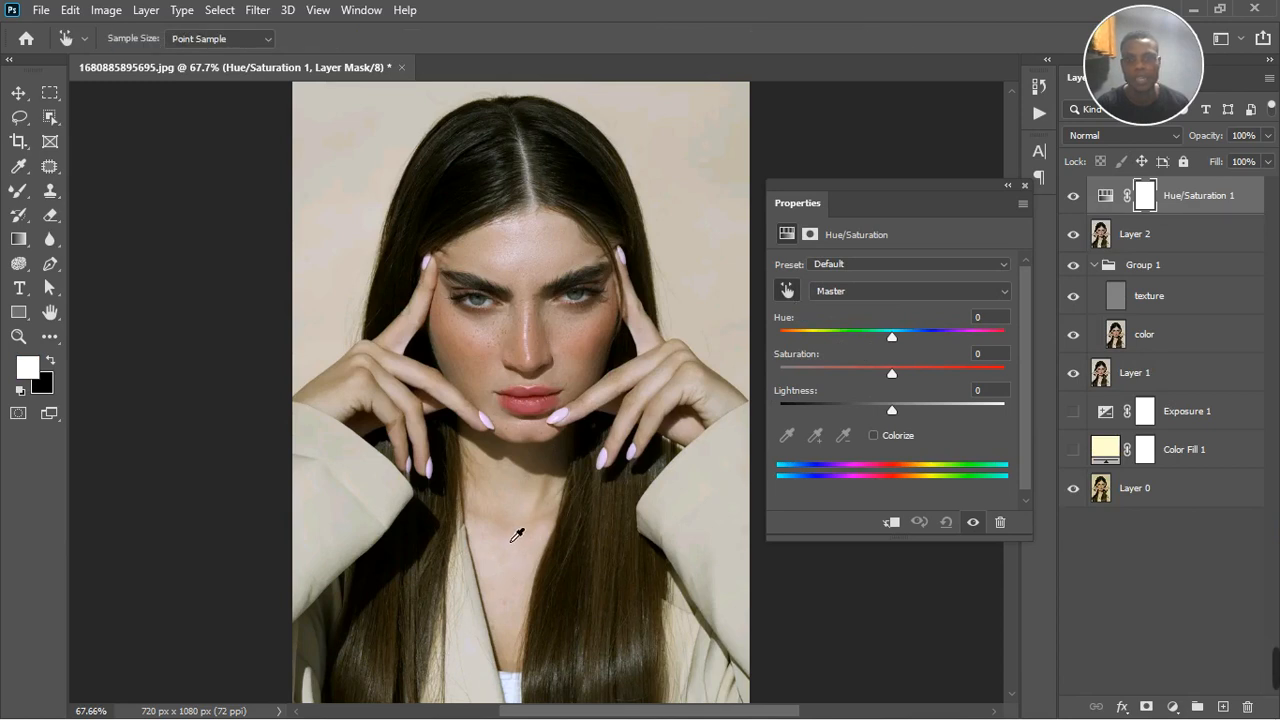
{"action": "scroll", "coordinate": [531, 402], "scroll_direction": "up", "scroll_amount": 3}
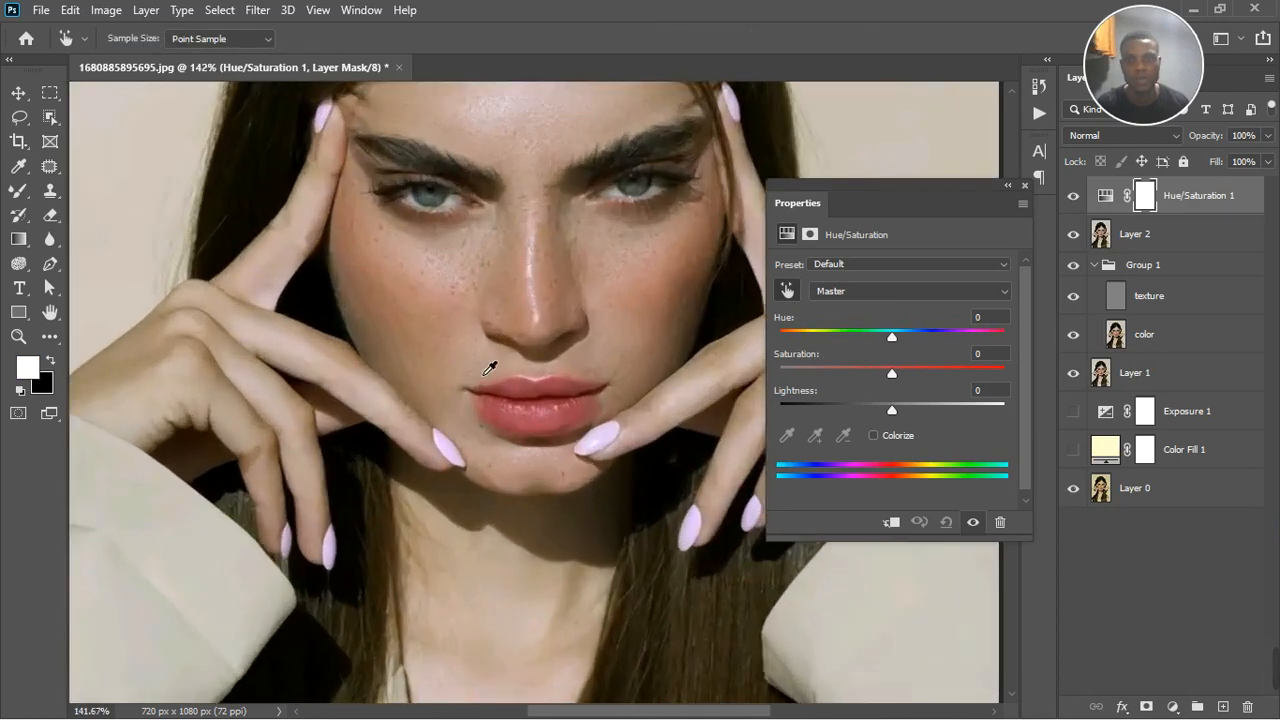
{"action": "left_click", "coordinate": [490, 368]}
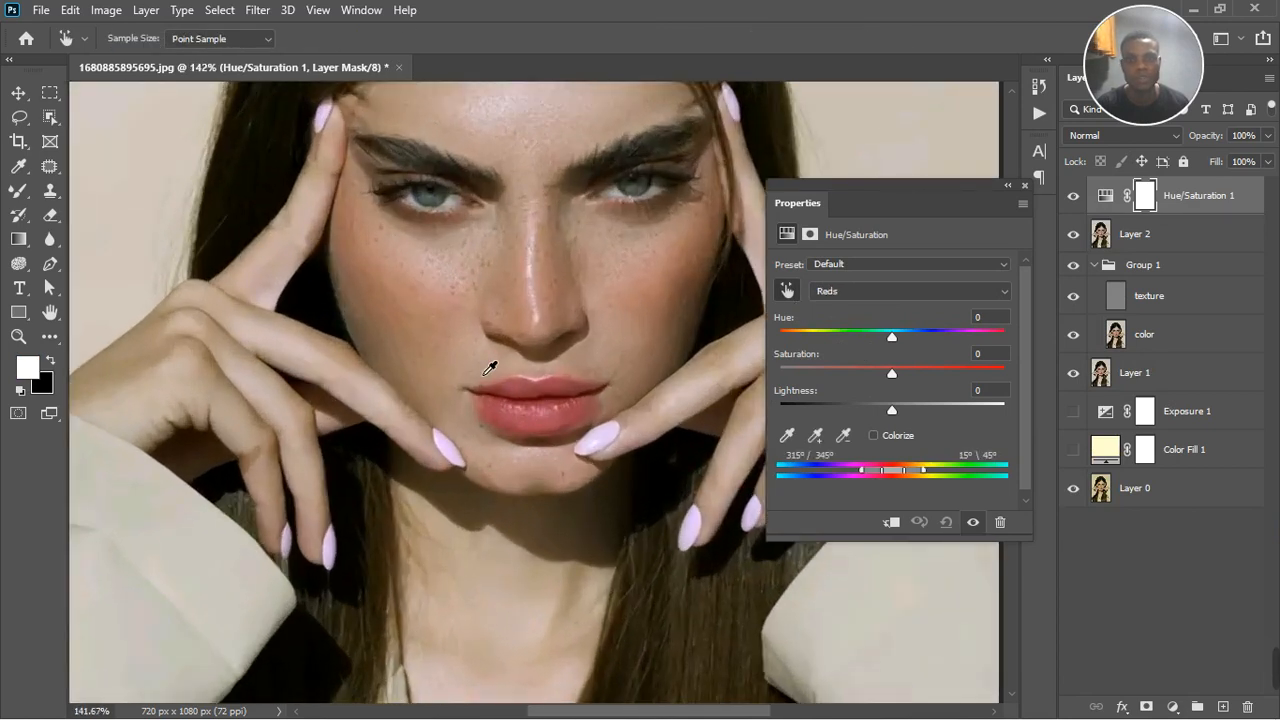
{"action": "left_click", "coordinate": [504, 585]}
{"action": "scroll", "coordinate": [589, 556], "scroll_direction": "down", "scroll_amount": 1}
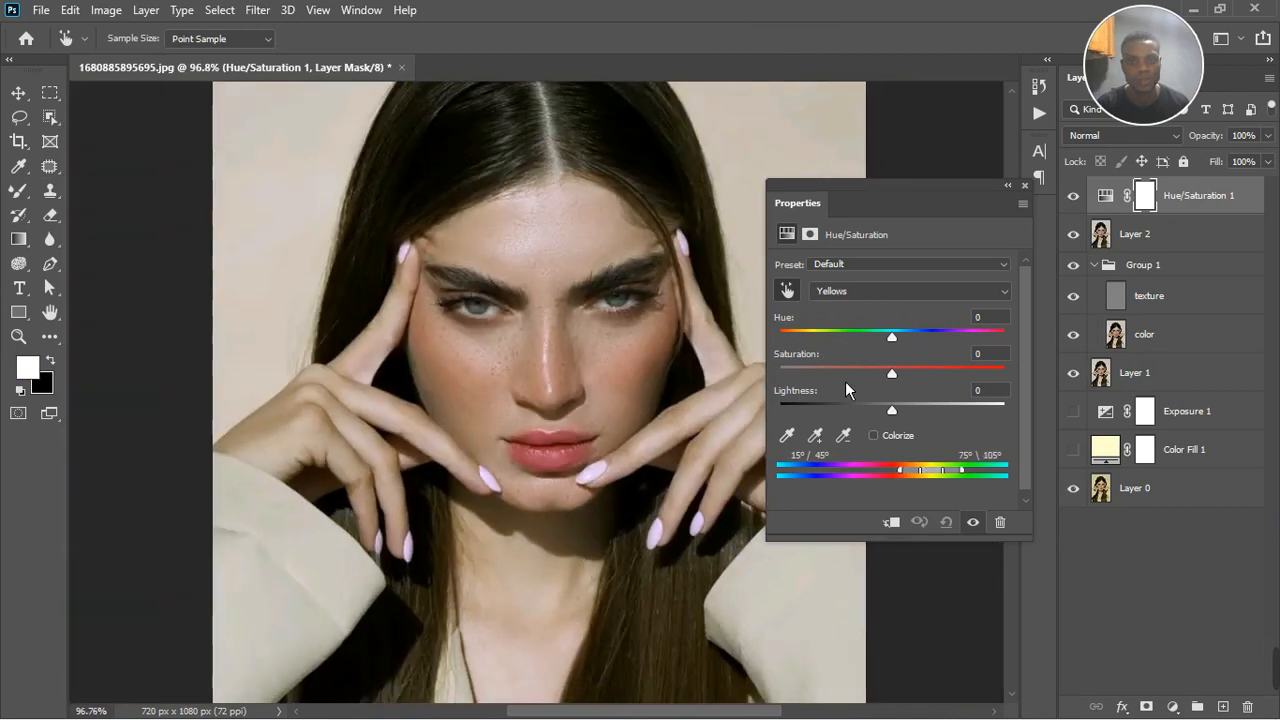
{"action": "left_click_drag", "start_coordinate": [953, 338], "coordinate": [1003, 368]}
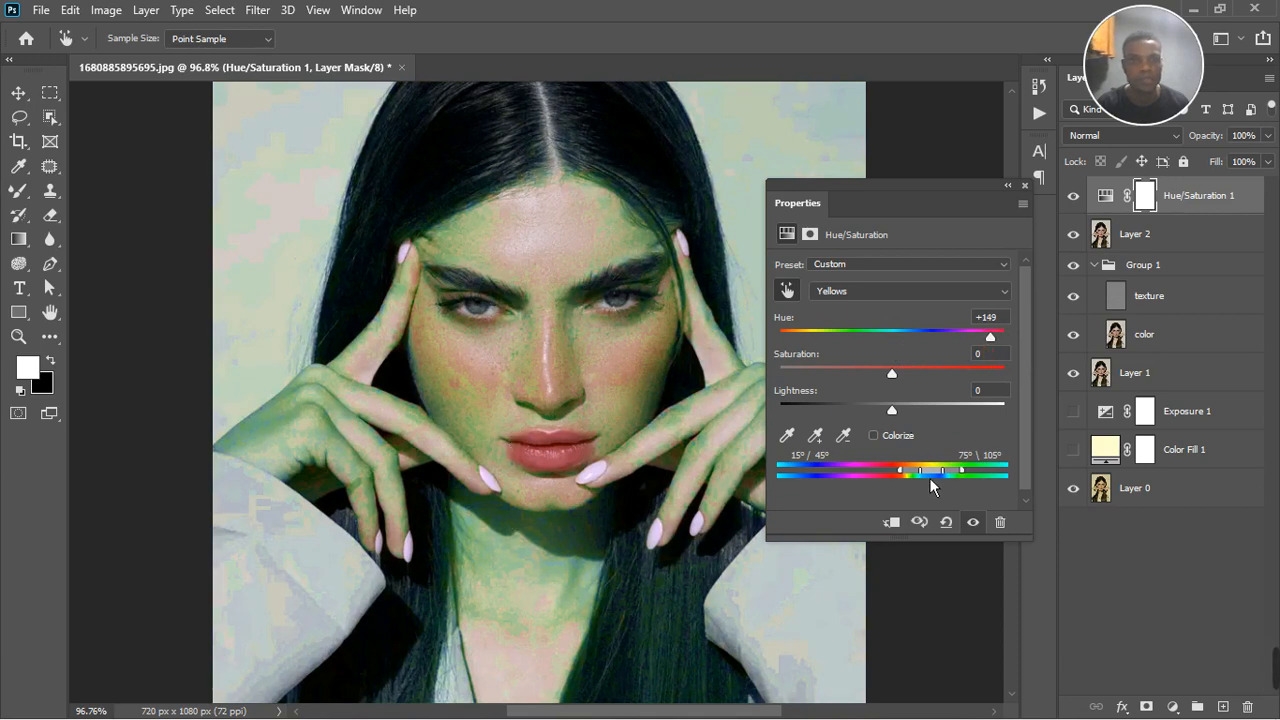
Shift the affected Yellows range to 17°/46° and 77°\106°, checking the image with the adjustment off and on
{"action": "mouse_move", "coordinate": [929, 479]}
{"action": "left_mouse_down"}
{"action": "mouse_move", "coordinate": [865, 485]}
{"action": "mouse_move", "coordinate": [931, 473]}
{"action": "left_mouse_up"}
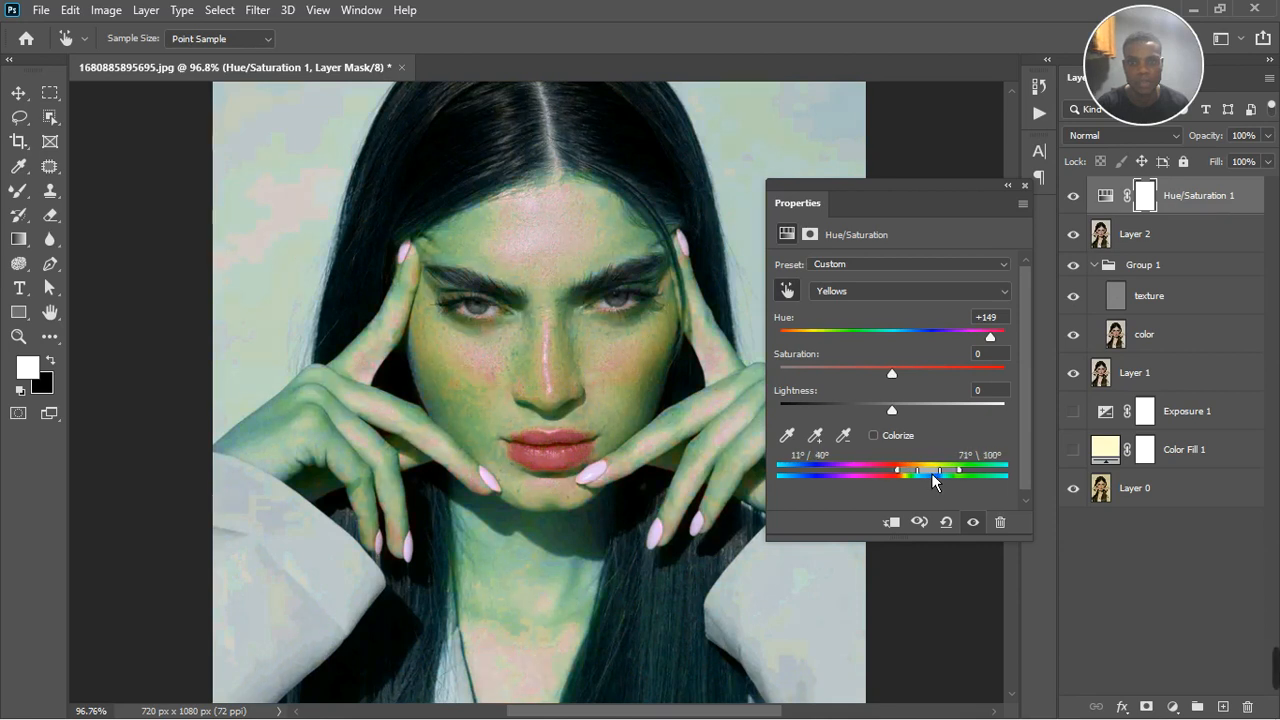
{"action": "left_click", "coordinate": [973, 522]}
{"action": "left_click", "coordinate": [973, 522]}
{"action": "left_click_drag", "start_coordinate": [940, 485], "coordinate": [945, 487]}
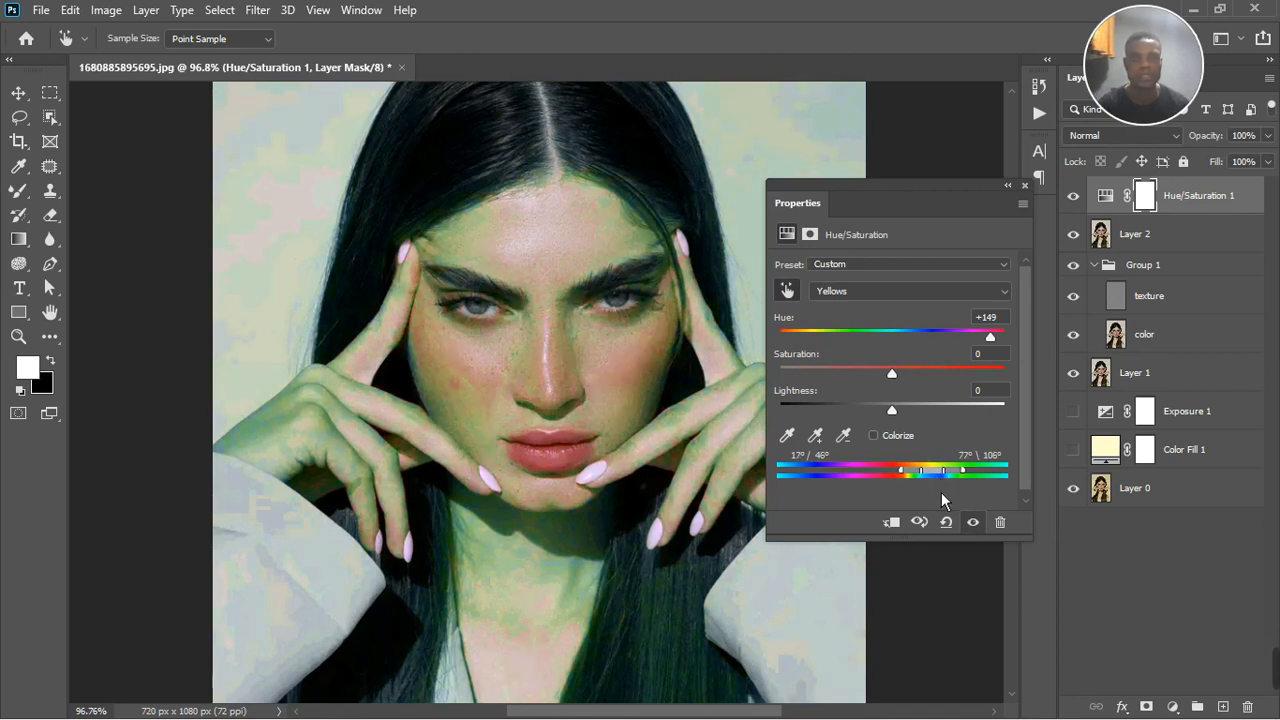
Compare the image with the adjustment off and on, and set the Yellows hue to -23
{"action": "left_click", "coordinate": [975, 522]}
{"action": "left_click", "coordinate": [976, 522]}
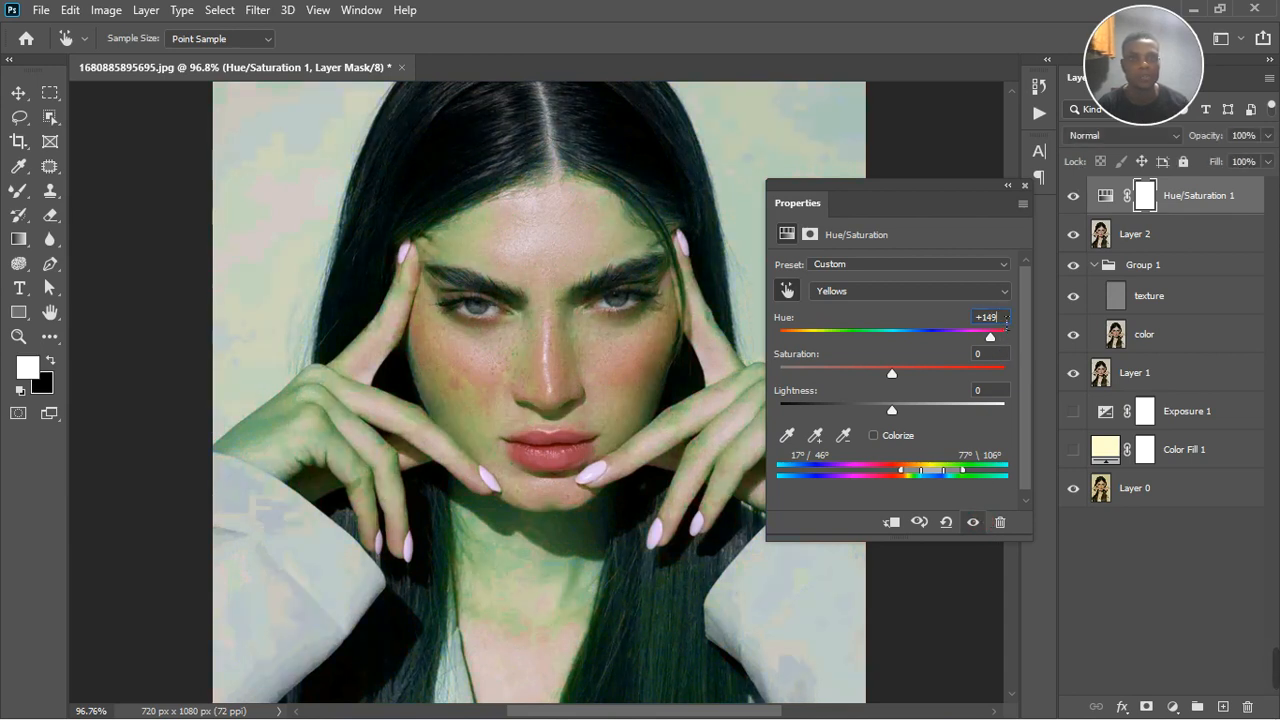
{"action": "type", "text": "0"}
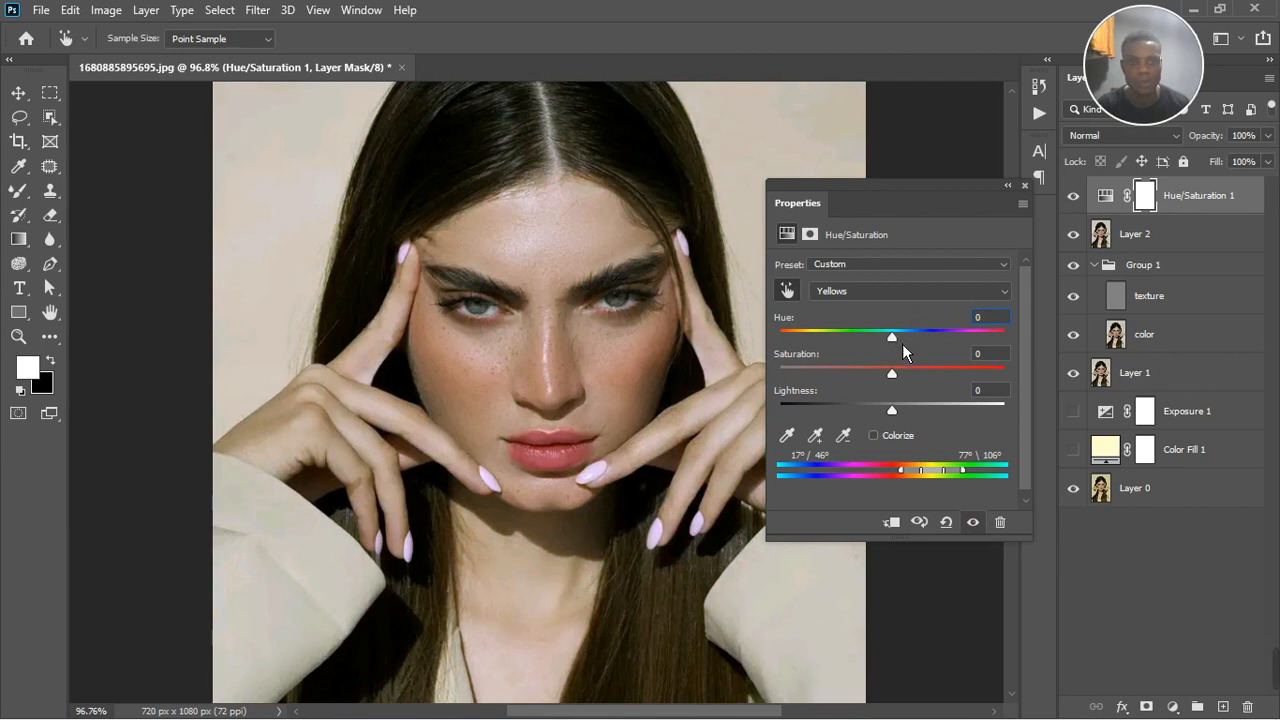
{"action": "left_click_drag", "start_coordinate": [902, 343], "coordinate": [872, 350]}
{"action": "mouse_move", "coordinate": [875, 350]}
{"action": "left_mouse_down"}
{"action": "mouse_move", "coordinate": [851, 358]}
{"action": "mouse_move", "coordinate": [875, 356]}
{"action": "left_mouse_up"}
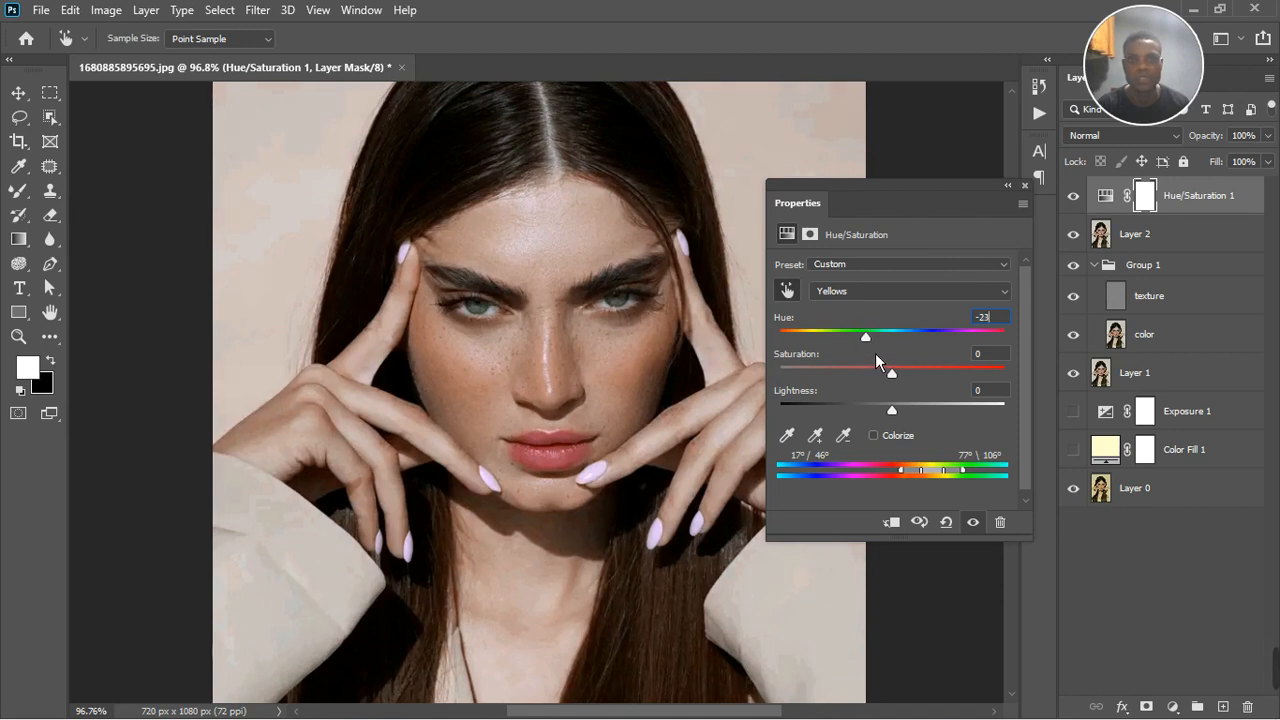
{"action": "left_click", "coordinate": [1026, 186]}
{"action": "scroll", "coordinate": [533, 386], "scroll_direction": "down", "scroll_amount": 7}
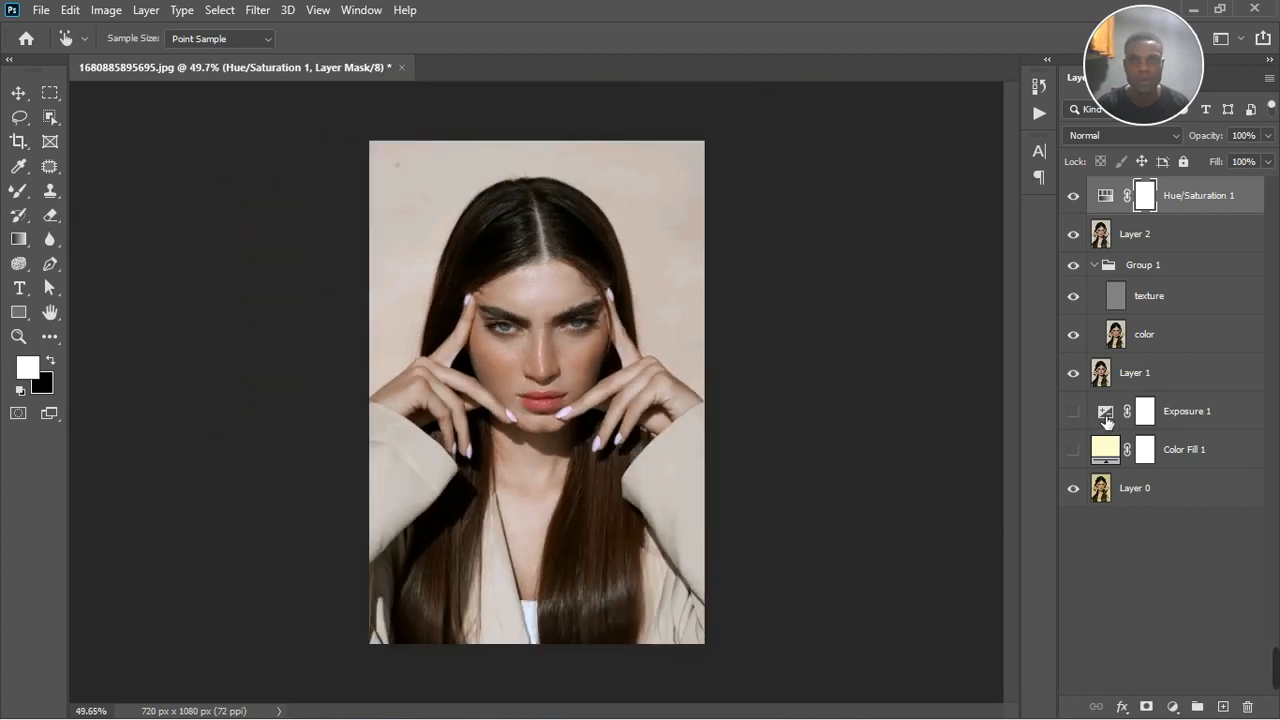
Add a second Hue/Saturation layer, target the Reds by sampling the cheek, and set hue to -2 and saturation to +8
{"action": "left_click", "coordinate": [1173, 707]}
{"action": "left_click", "coordinate": [1195, 528]}
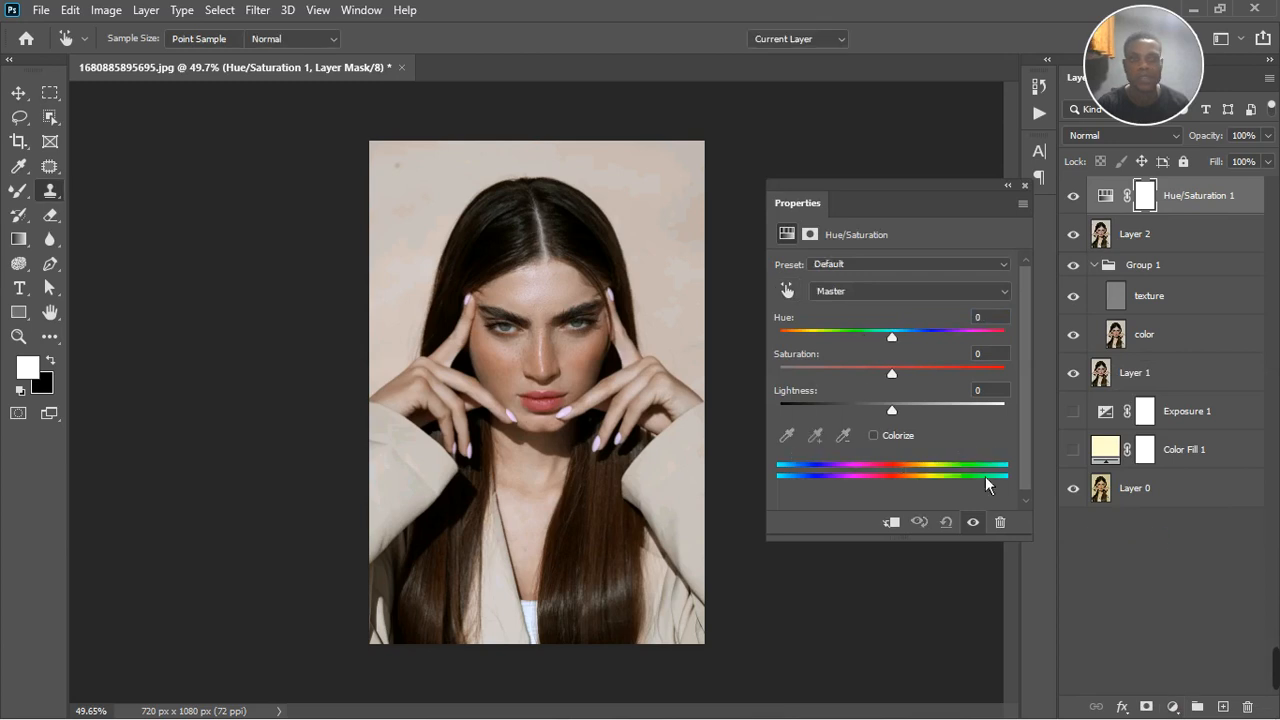
{"action": "left_click", "coordinate": [789, 291]}
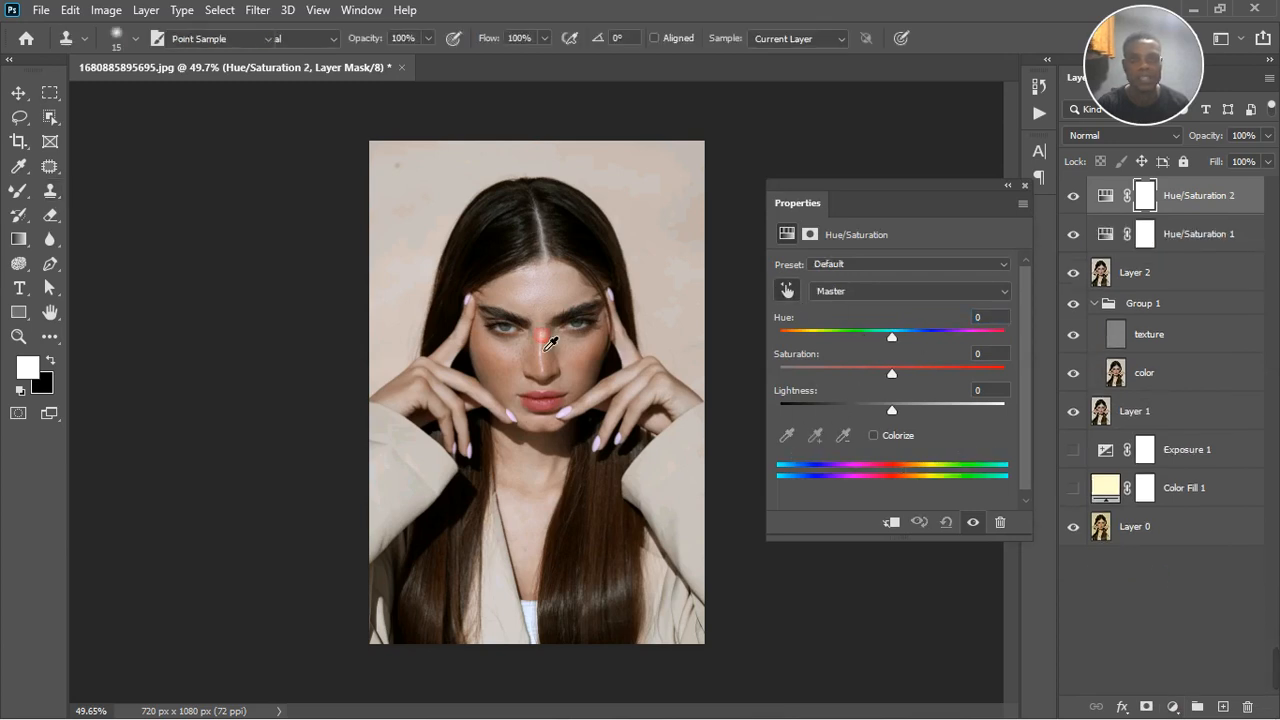
{"action": "left_click", "coordinate": [505, 362]}
{"action": "mouse_move", "coordinate": [897, 344]}
{"action": "left_mouse_down"}
{"action": "mouse_move", "coordinate": [1105, 372]}
{"action": "mouse_move", "coordinate": [851, 359]}
{"action": "mouse_move", "coordinate": [916, 349]}
{"action": "mouse_move", "coordinate": [894, 354]}
{"action": "mouse_move", "coordinate": [905, 385]}
{"action": "mouse_move", "coordinate": [900, 347]}
{"action": "left_mouse_up"}
{"action": "scroll", "coordinate": [534, 373], "scroll_direction": "up", "scroll_amount": 5}
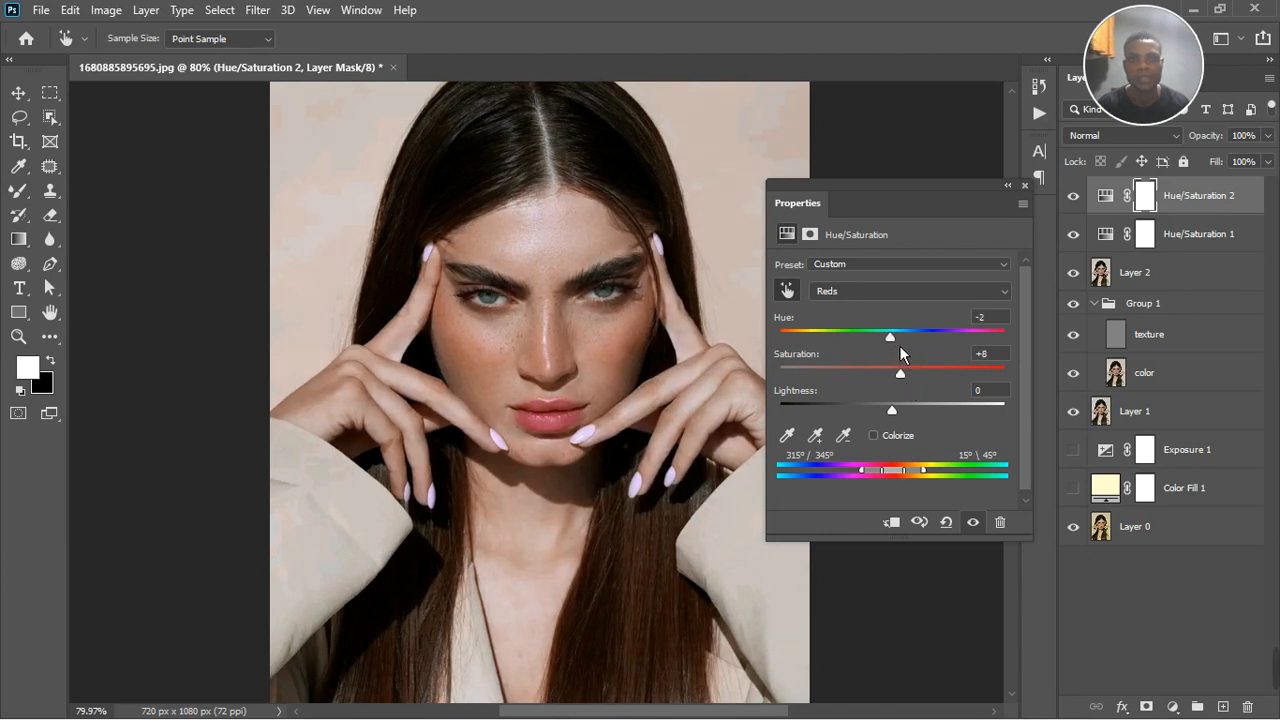
{"action": "left_click", "coordinate": [1024, 186]}
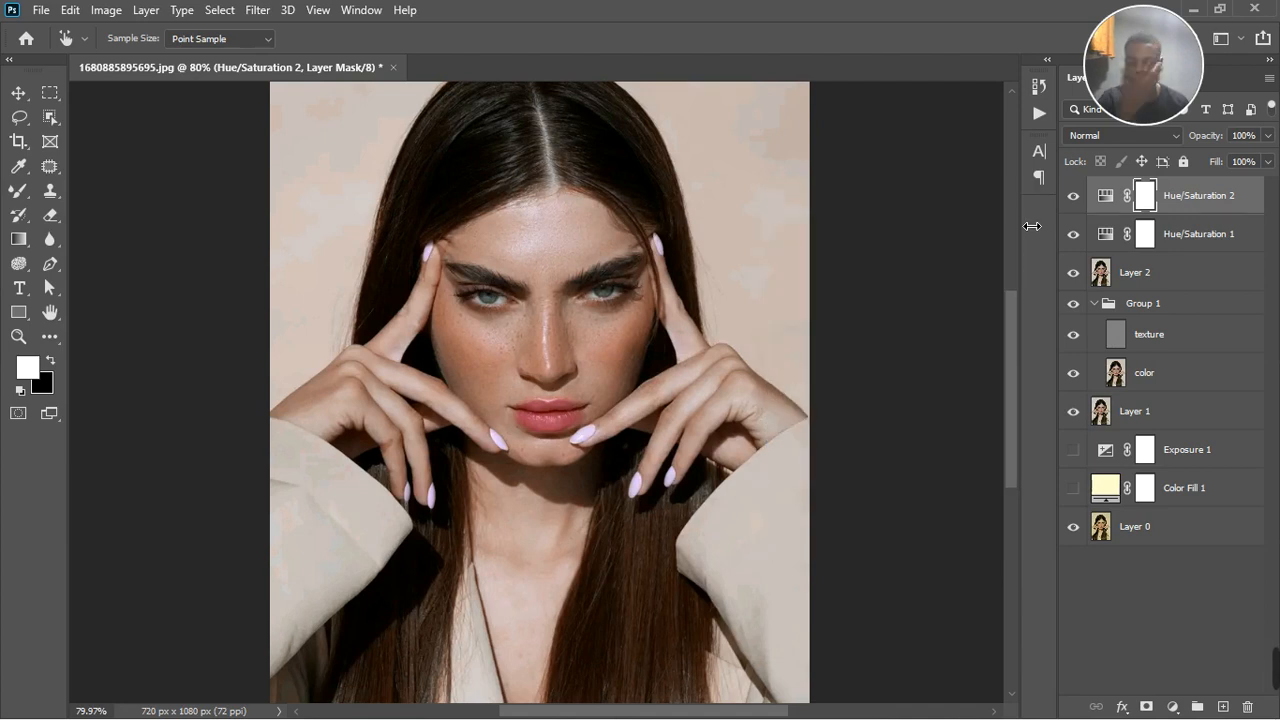
{"action": "scroll", "coordinate": [752, 362], "scroll_direction": "down", "scroll_amount": 5}
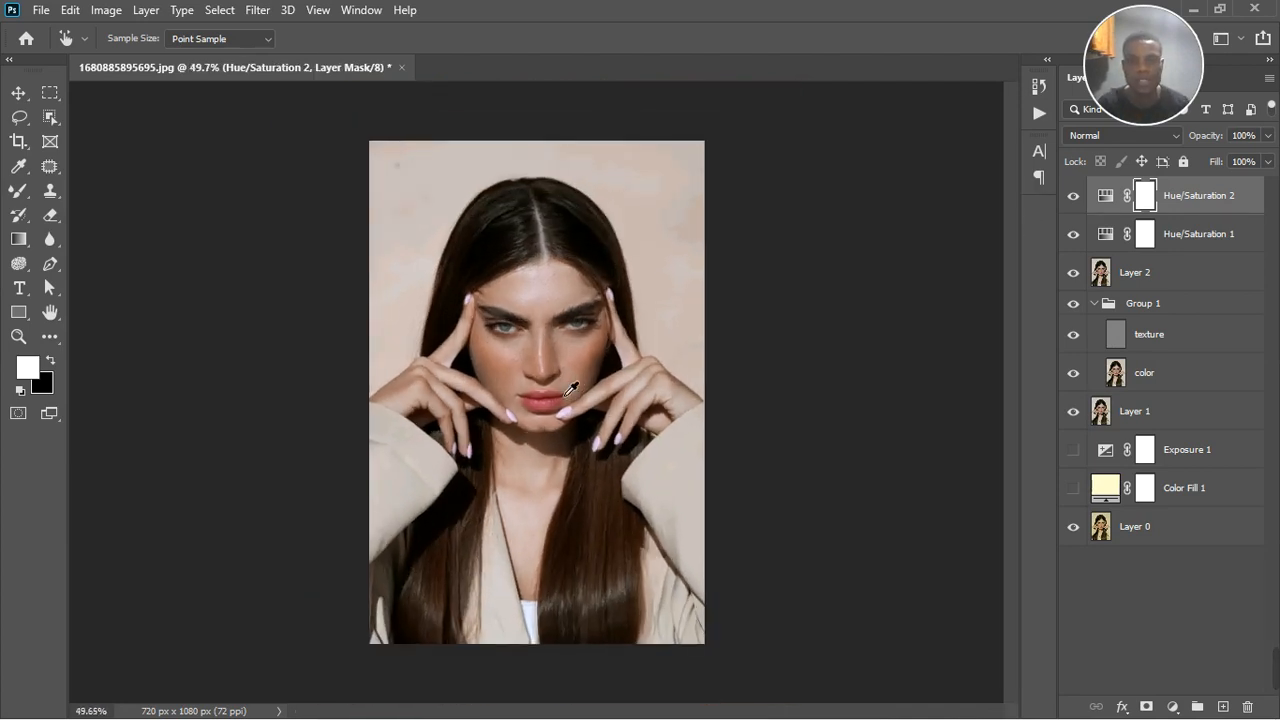
Add a Selective Color adjustment layer and, for the Reds, set Black to +13%, raise Yellow and lower Cyan
{"action": "left_click", "coordinate": [1173, 707]}
{"action": "left_click", "coordinate": [1185, 700]}
{"action": "key", "text": "s"}
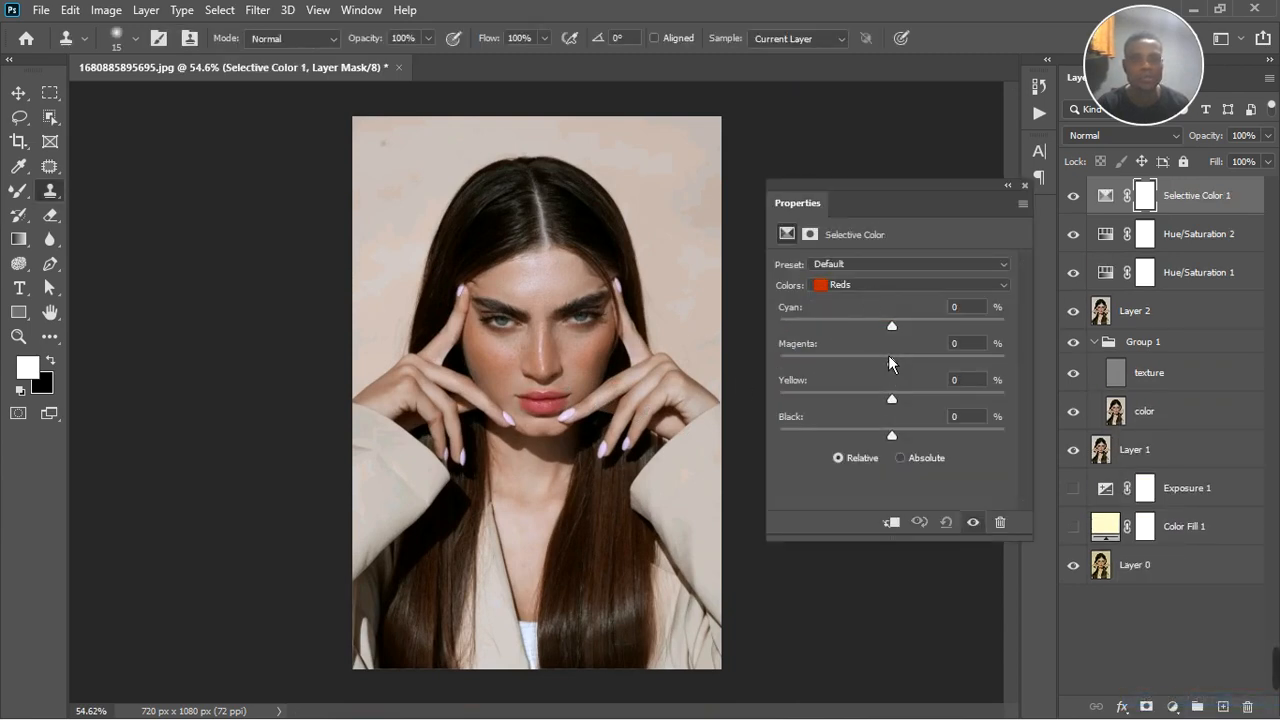
{"action": "left_click", "coordinate": [884, 288]}
{"action": "left_click", "coordinate": [885, 301]}
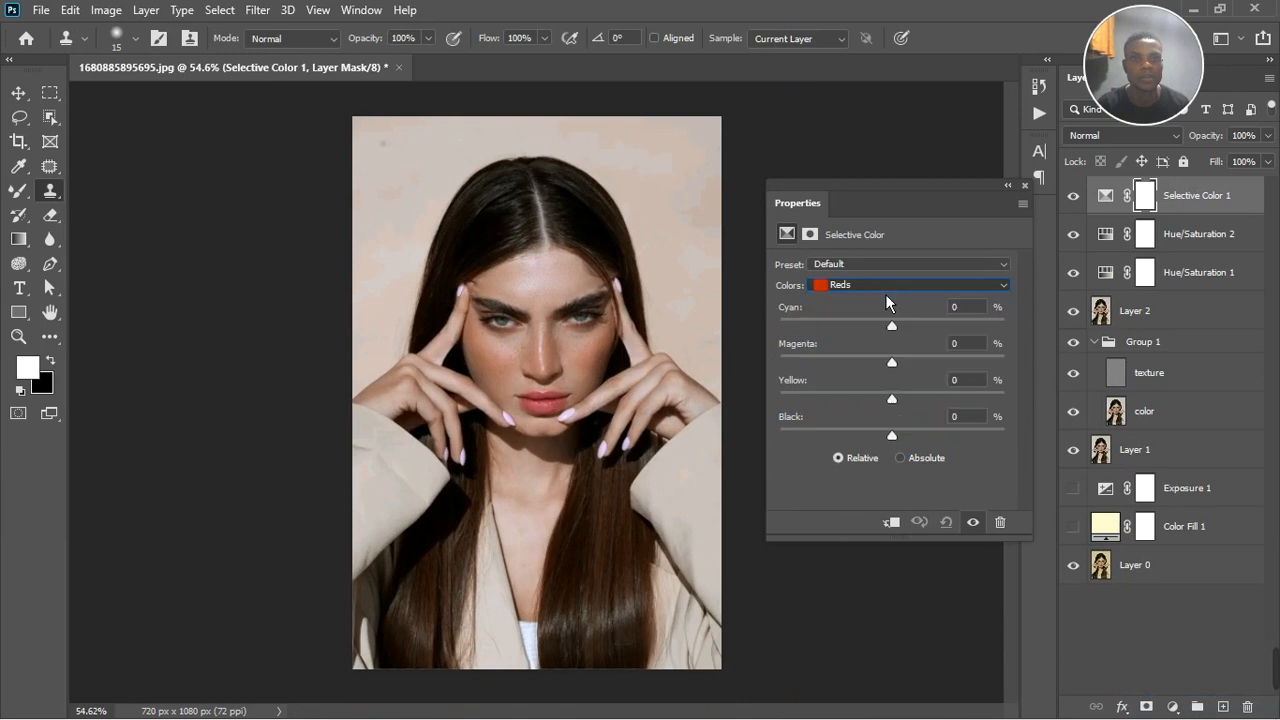
{"action": "mouse_move", "coordinate": [893, 436]}
{"action": "left_mouse_down"}
{"action": "mouse_move", "coordinate": [905, 445]}
{"action": "mouse_move", "coordinate": [882, 439]}
{"action": "mouse_move", "coordinate": [916, 443]}
{"action": "left_mouse_up"}
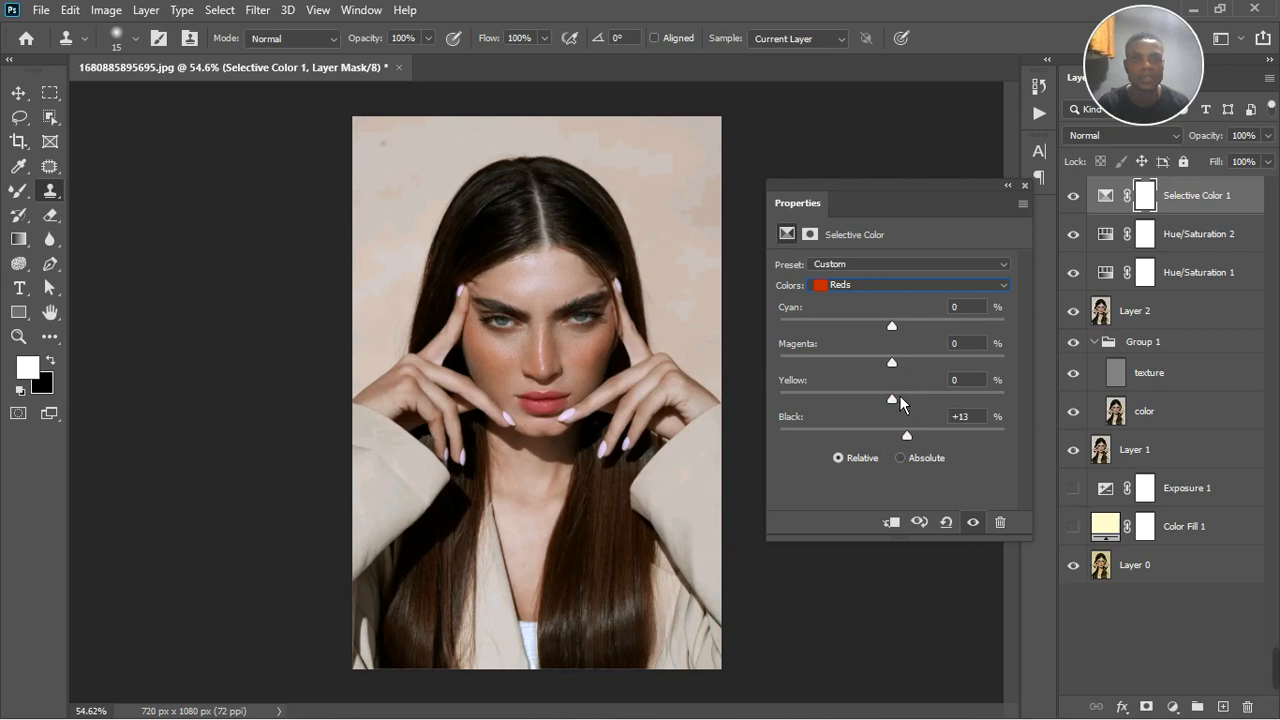
{"action": "mouse_move", "coordinate": [901, 406]}
{"action": "left_mouse_down"}
{"action": "mouse_move", "coordinate": [915, 413]}
{"action": "mouse_move", "coordinate": [862, 416]}
{"action": "mouse_move", "coordinate": [918, 418]}
{"action": "left_mouse_up"}
{"action": "mouse_move", "coordinate": [900, 336]}
{"action": "left_mouse_down"}
{"action": "mouse_move", "coordinate": [884, 335]}
{"action": "mouse_move", "coordinate": [921, 337]}
{"action": "mouse_move", "coordinate": [883, 341]}
{"action": "left_mouse_up"}
For the Yellows in Selective Color, set Cyan to -13%, Magenta to +13% and Yellow to +14%
{"action": "left_click", "coordinate": [889, 286]}
{"action": "left_click", "coordinate": [884, 312]}
{"action": "left_click_drag", "start_coordinate": [900, 334], "coordinate": [886, 333]}
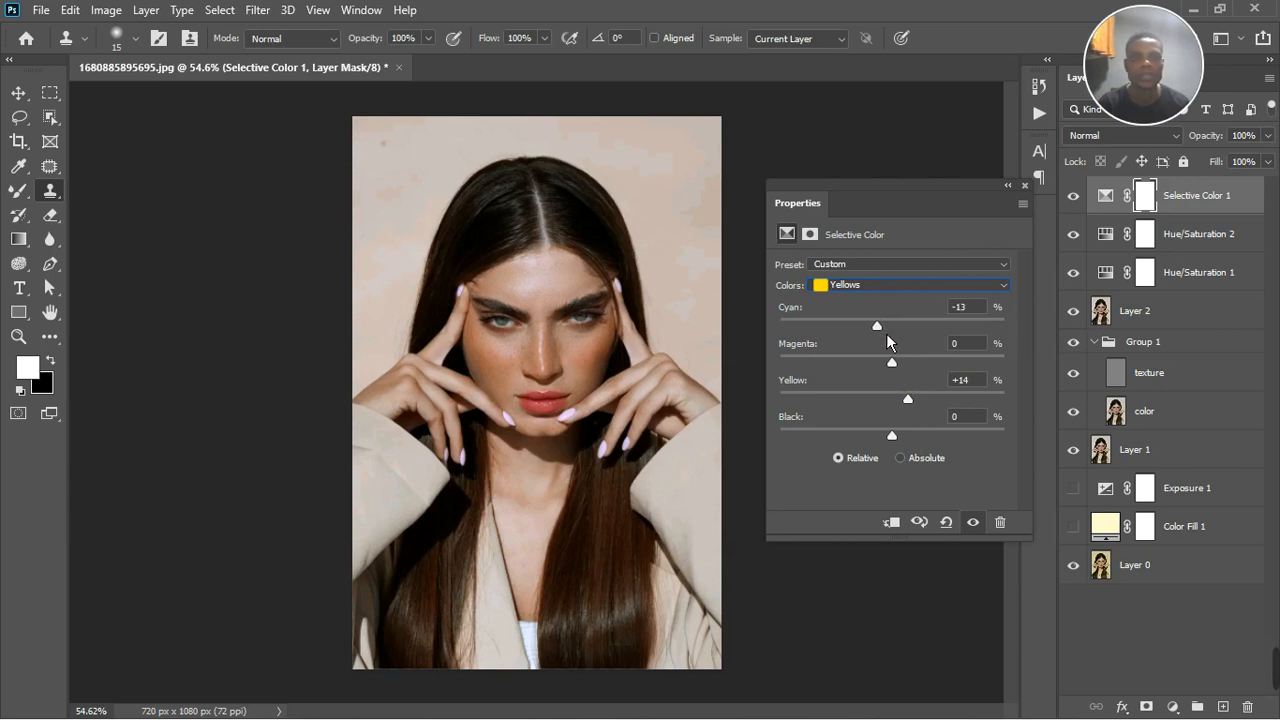
{"action": "left_click_drag", "start_coordinate": [893, 362], "coordinate": [918, 388]}
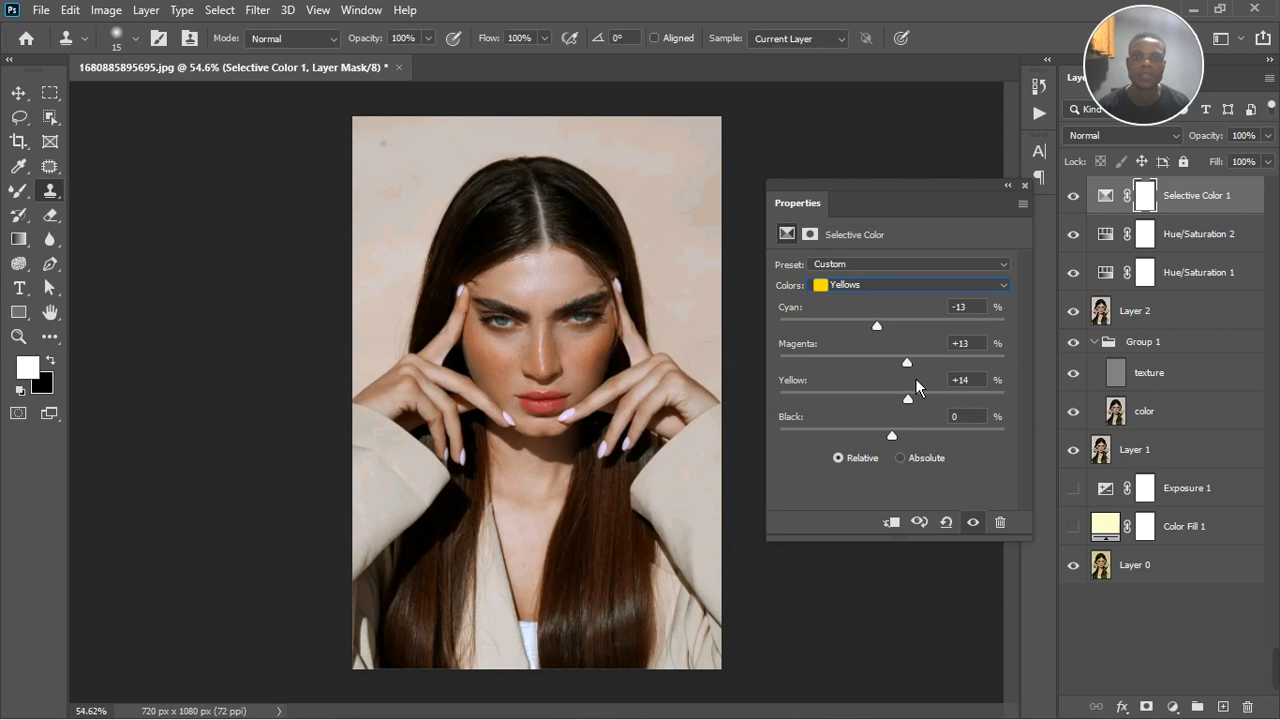
{"action": "left_click", "coordinate": [1024, 185]}
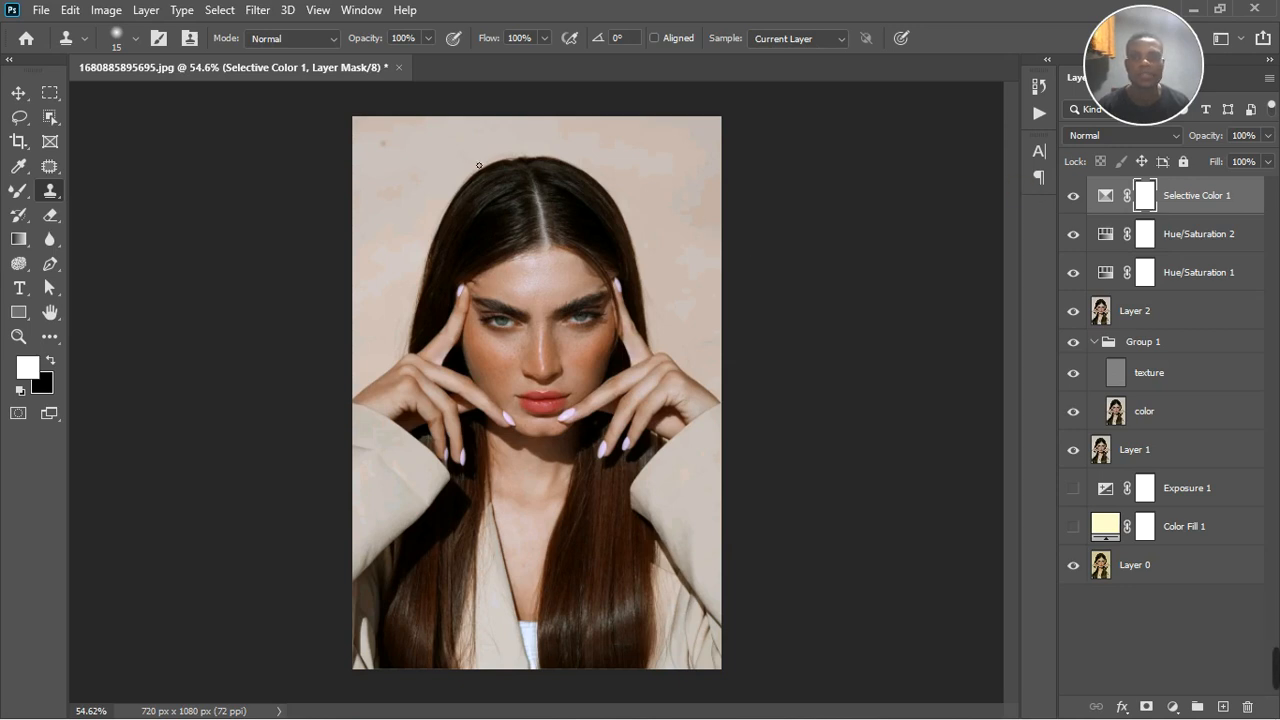
{"action": "scroll", "coordinate": [415, 188], "scroll_direction": "up", "scroll_amount": 3}
{"action": "scroll", "coordinate": [368, 214], "scroll_direction": "down", "scroll_amount": 2}
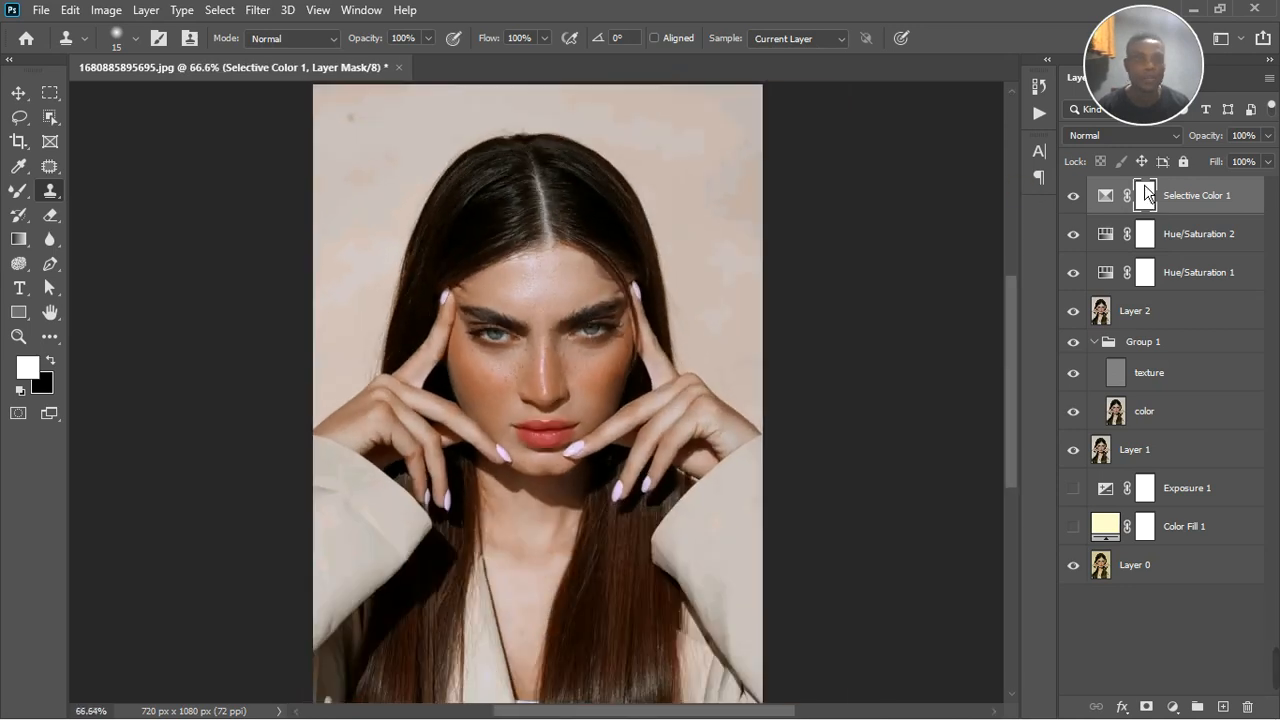
Hide Layer 2 and blend away the dark spot in the backdrop's upper-left corner on the color layer with an enlarged Mixer Brush
{"action": "left_click", "coordinate": [1073, 310]}
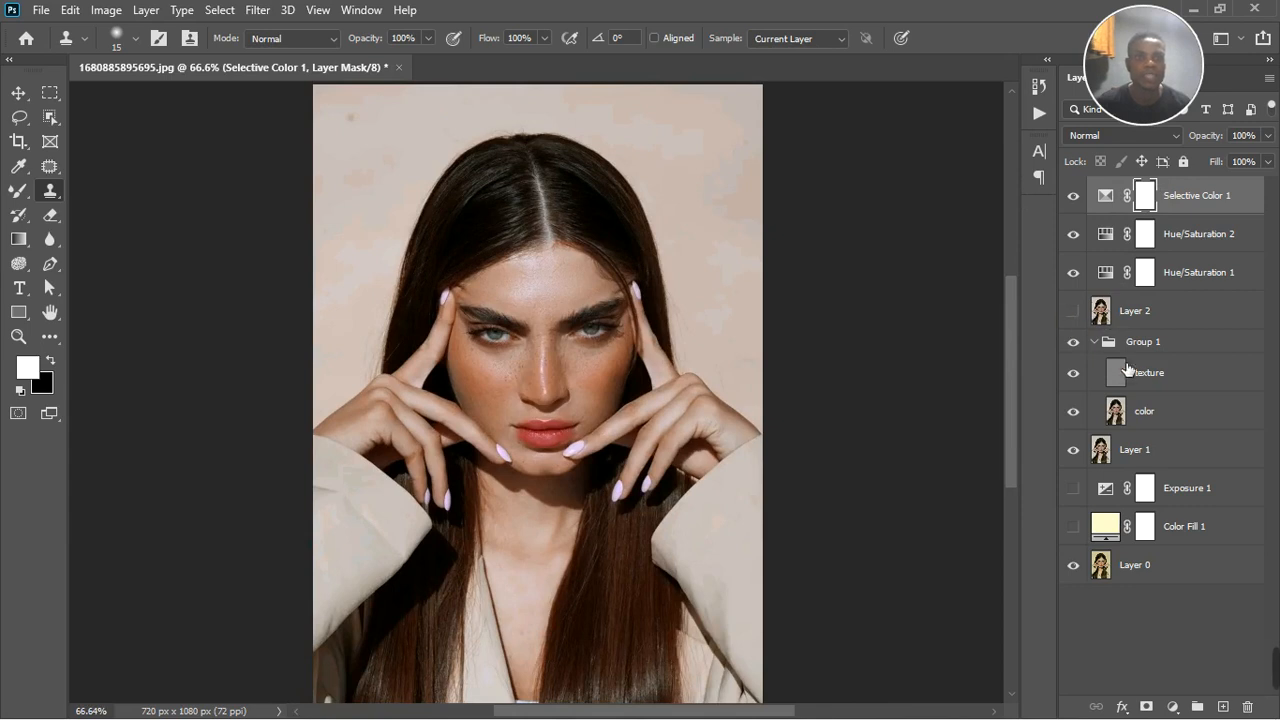
{"action": "left_click", "coordinate": [1174, 420]}
{"action": "left_click", "coordinate": [1168, 380]}
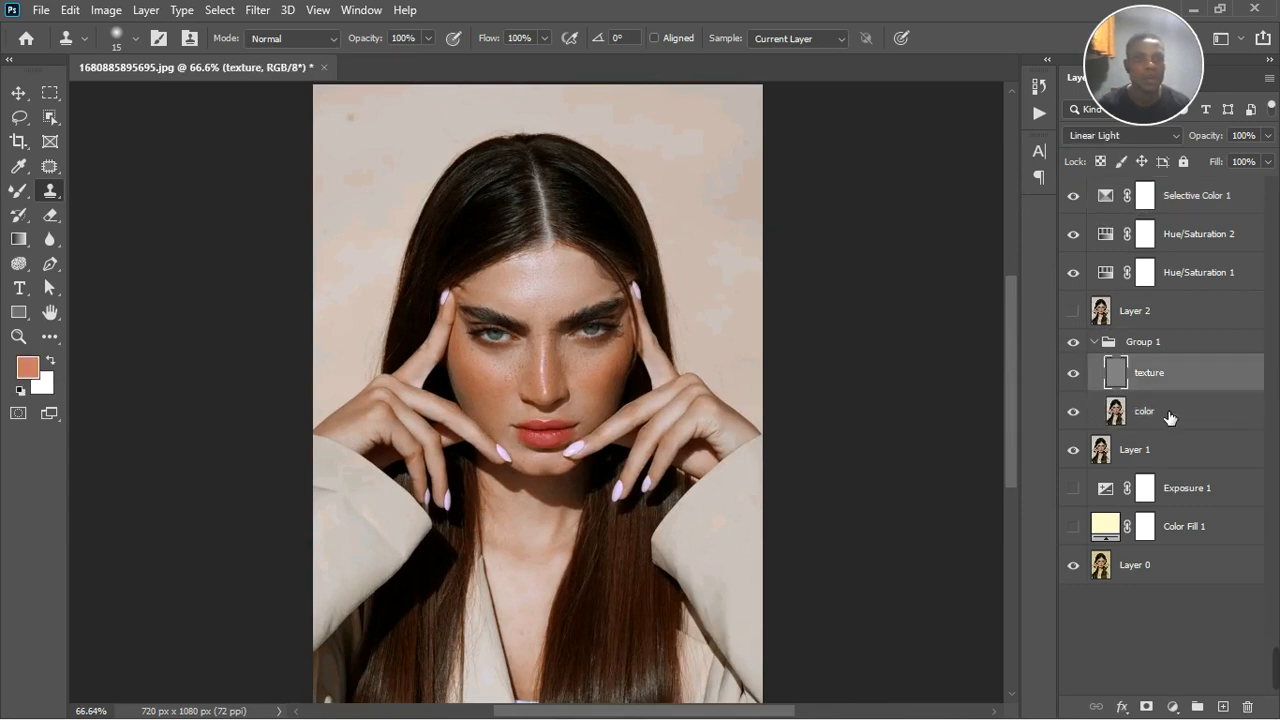
{"action": "left_click", "coordinate": [1168, 415]}
{"action": "left_click", "coordinate": [18, 190]}
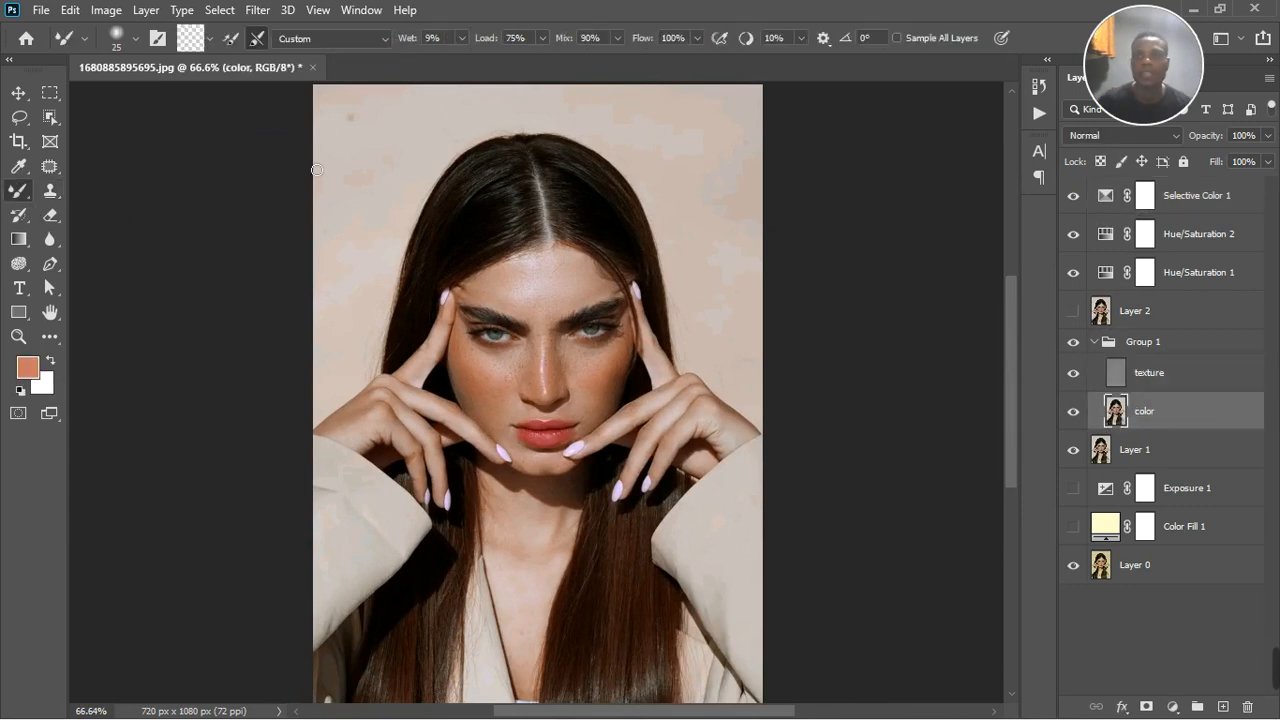
{"action": "key", "text": "bracketright"}
{"action": "key", "text": "bracketright"}
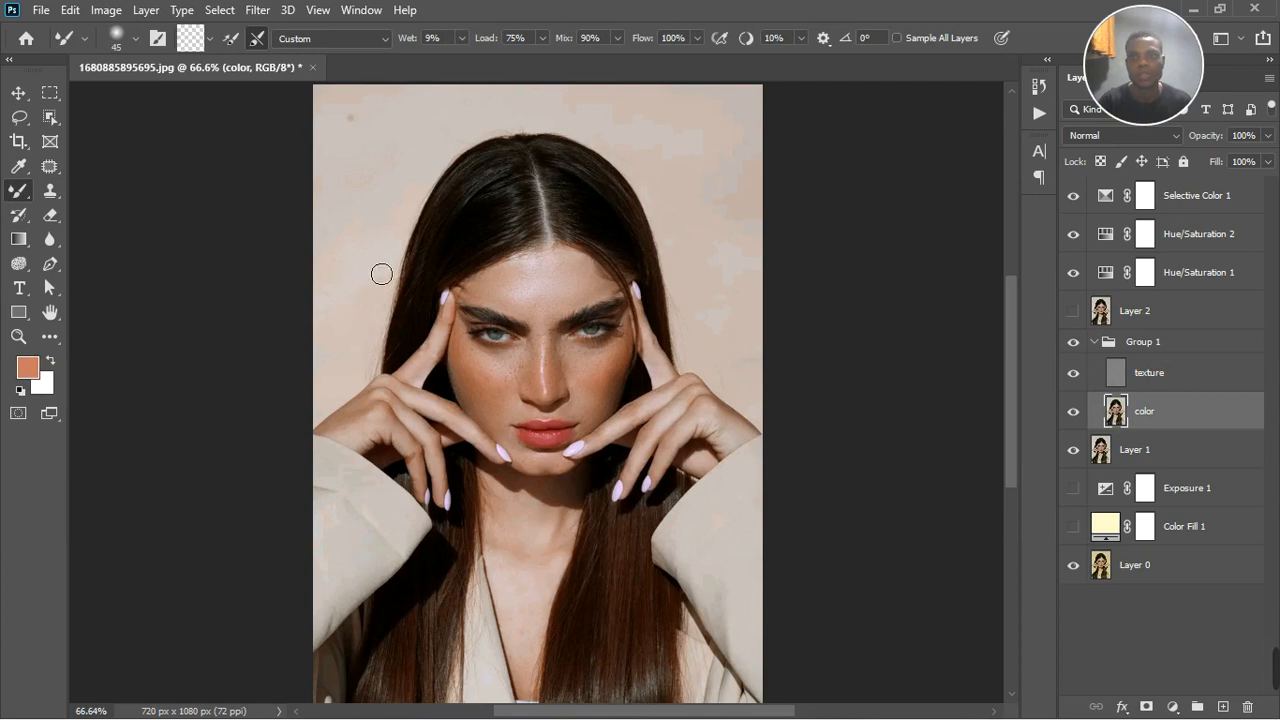
{"action": "mouse_move", "coordinate": [366, 120]}
{"action": "left_mouse_down"}
{"action": "mouse_move", "coordinate": [348, 108]}
{"action": "mouse_move", "coordinate": [363, 130]}
{"action": "left_mouse_up"}
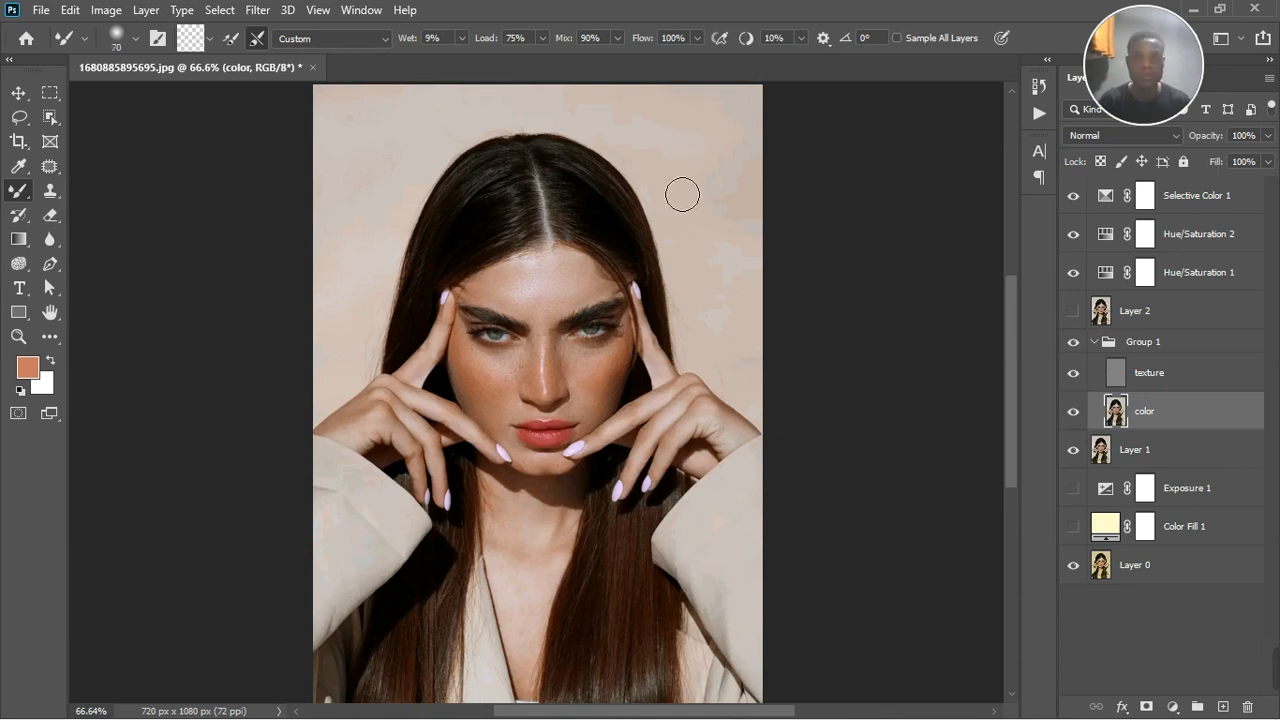
Smooth the blotchy backdrop to the right of and above the head with the Mixer Brush at size 70
{"action": "key", "text": "bracketright"}
{"action": "key", "text": "bracketright"}
{"action": "key", "text": "bracketright"}
{"action": "mouse_move", "coordinate": [704, 152]}
{"action": "left_mouse_down"}
{"action": "mouse_move", "coordinate": [743, 139]}
{"action": "mouse_move", "coordinate": [755, 233]}
{"action": "mouse_move", "coordinate": [715, 178]}
{"action": "mouse_move", "coordinate": [723, 304]}
{"action": "mouse_move", "coordinate": [741, 287]}
{"action": "mouse_move", "coordinate": [738, 350]}
{"action": "left_mouse_up"}
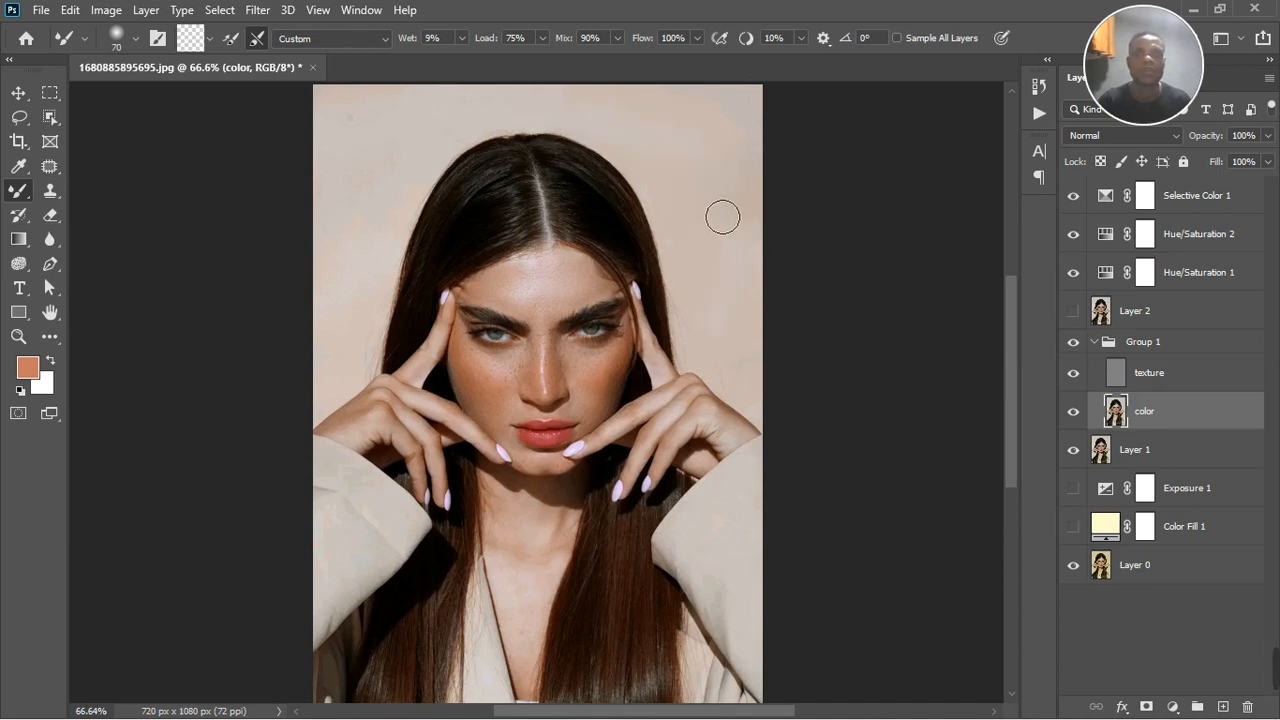
{"action": "left_click_drag", "start_coordinate": [290, 67], "coordinate": [565, 74]}
{"action": "scroll", "coordinate": [614, 308], "scroll_direction": "down", "scroll_amount": 5}
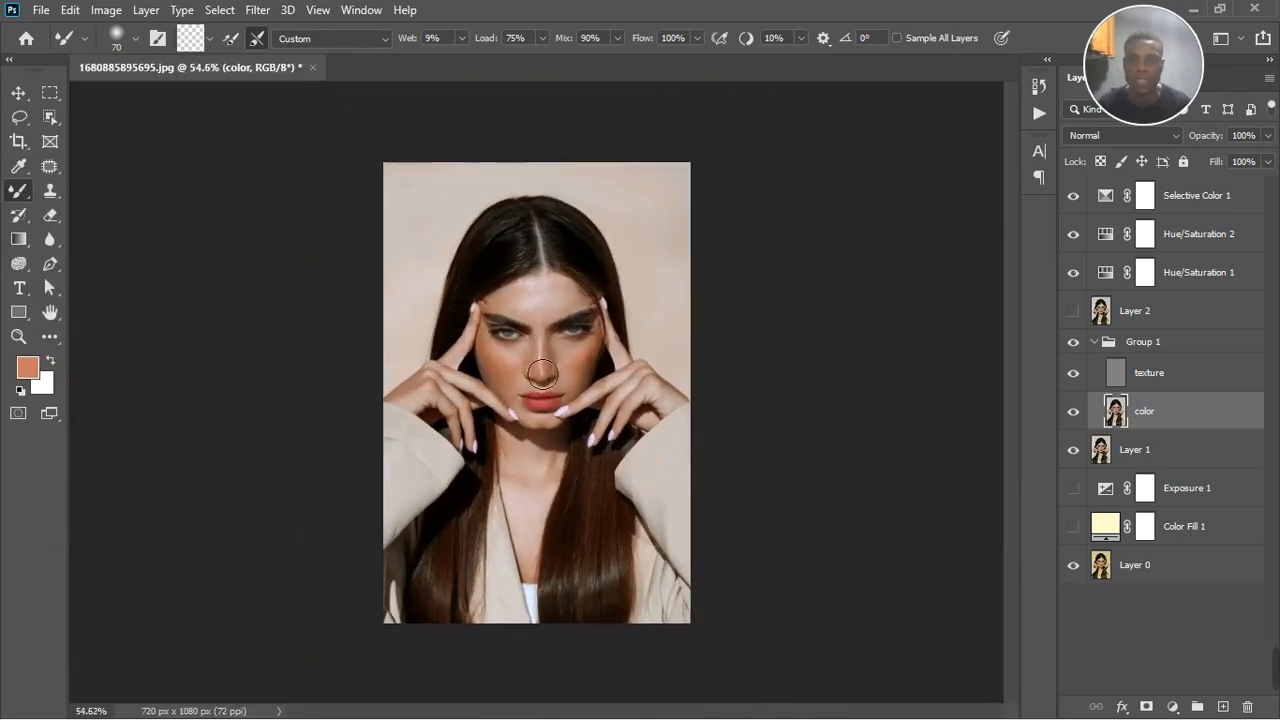
{"action": "key", "text": "ctrl+0"}
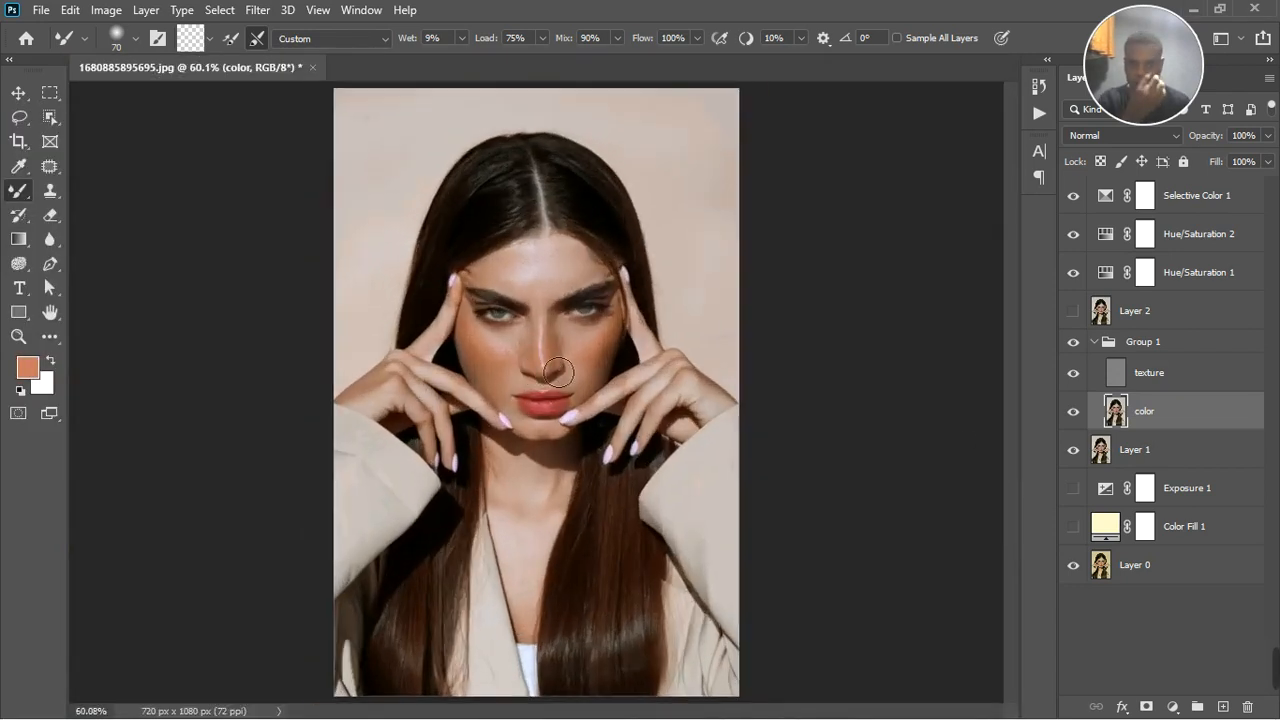
Stamp all visible layers into a new layer above Selective Color 1 and open it in the Camera Raw Filter
{"action": "left_click", "coordinate": [1222, 198]}
{"action": "key", "text": "ctrl+shift+alt+e"}
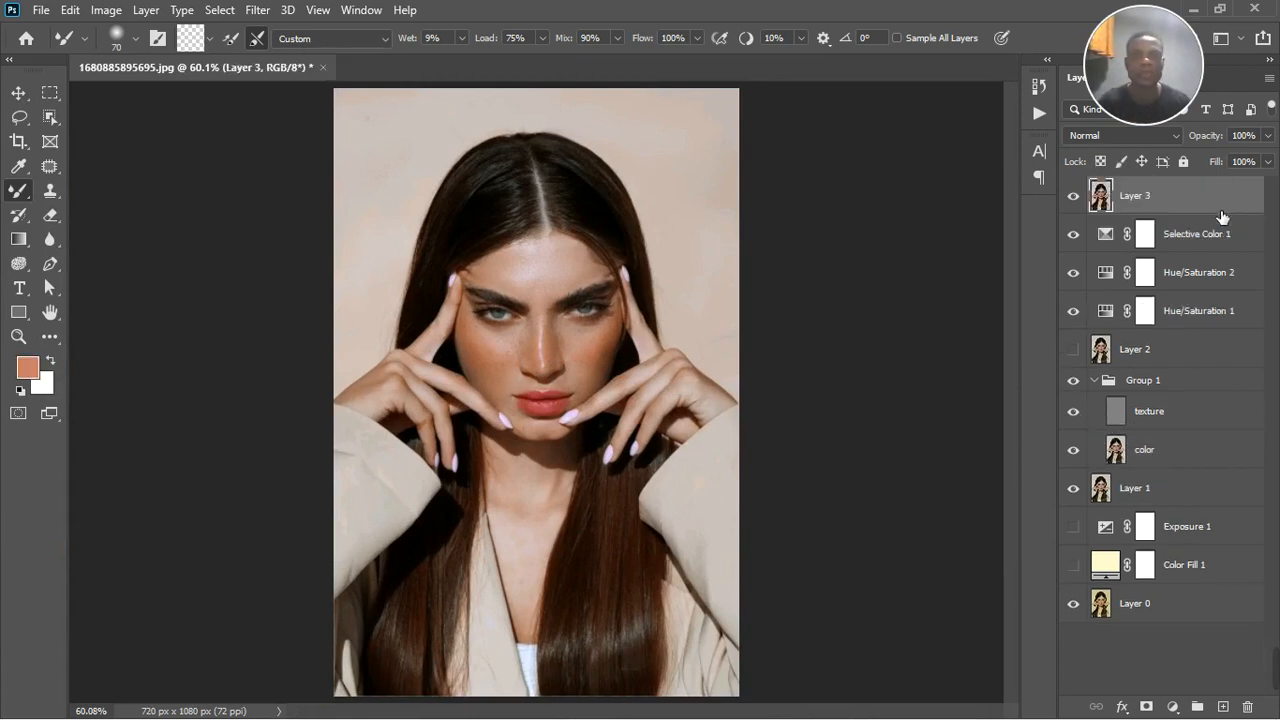
{"action": "left_click", "coordinate": [258, 12]}
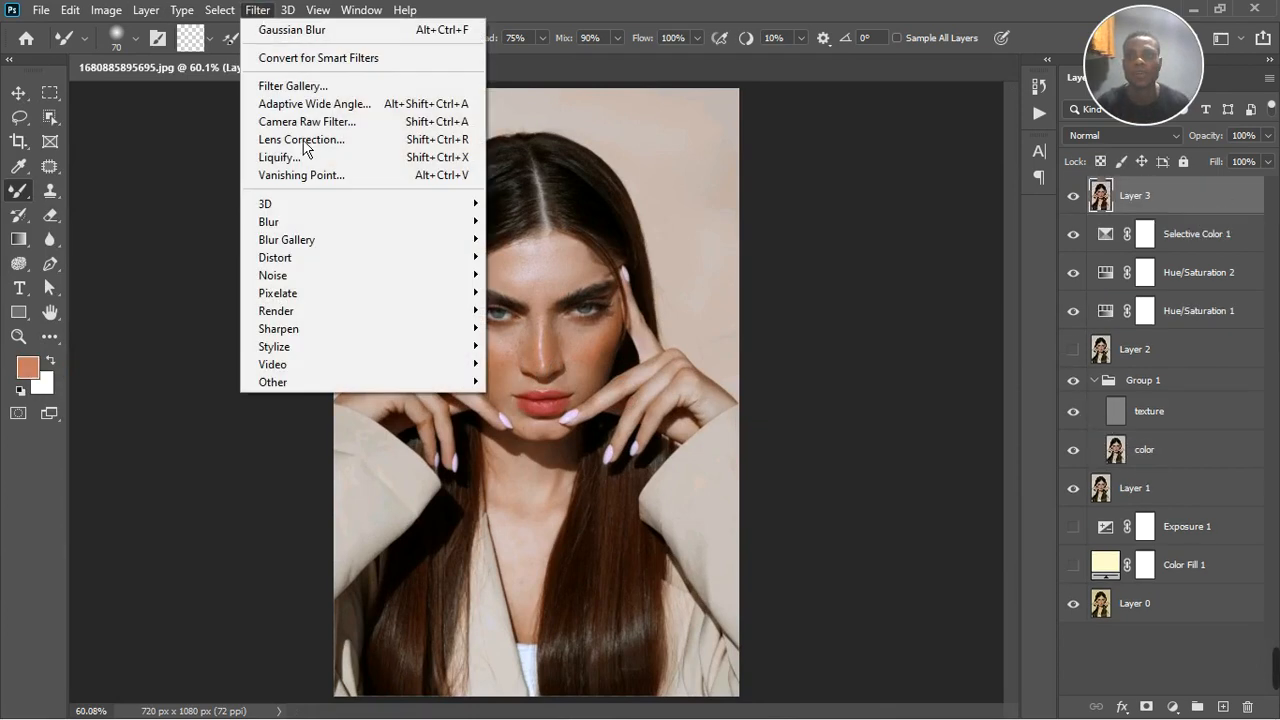
{"action": "left_click", "coordinate": [327, 124]}
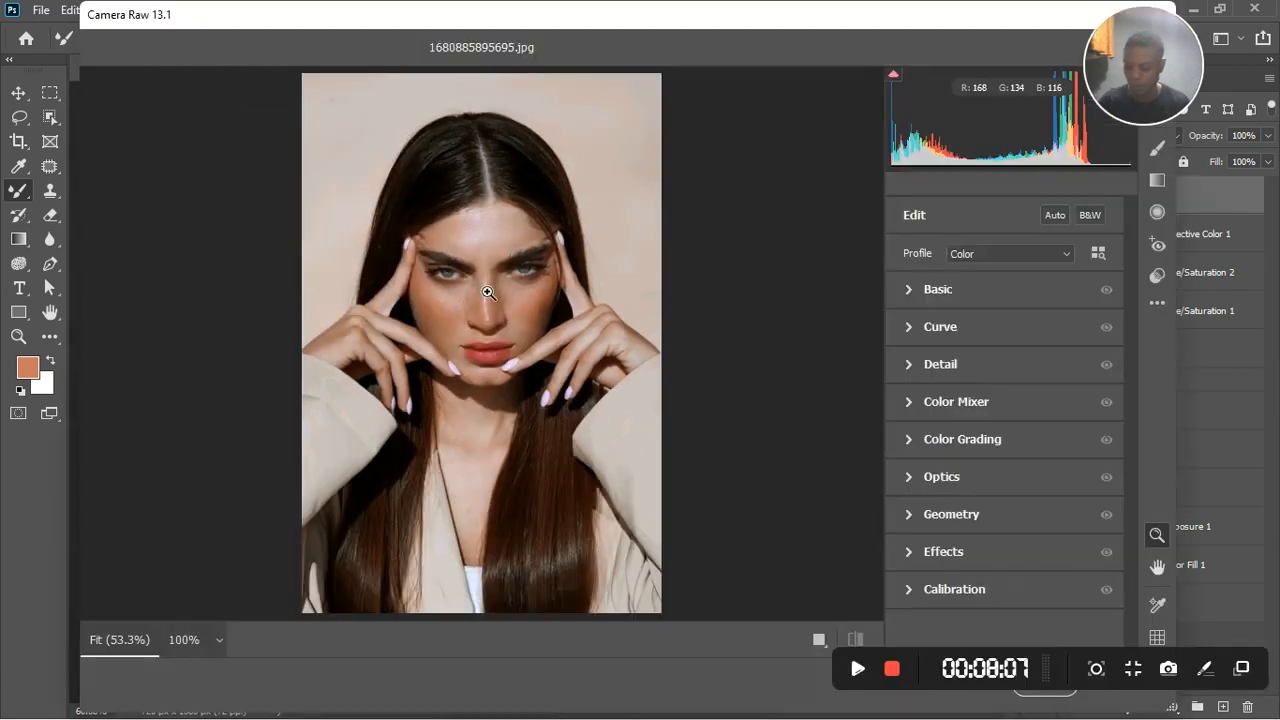
In the Basic adjustments, set Highlights to +16, Shadows to +7, Whites to +11, Blacks to +16 and Texture to +7
{"action": "left_click", "coordinate": [909, 296]}
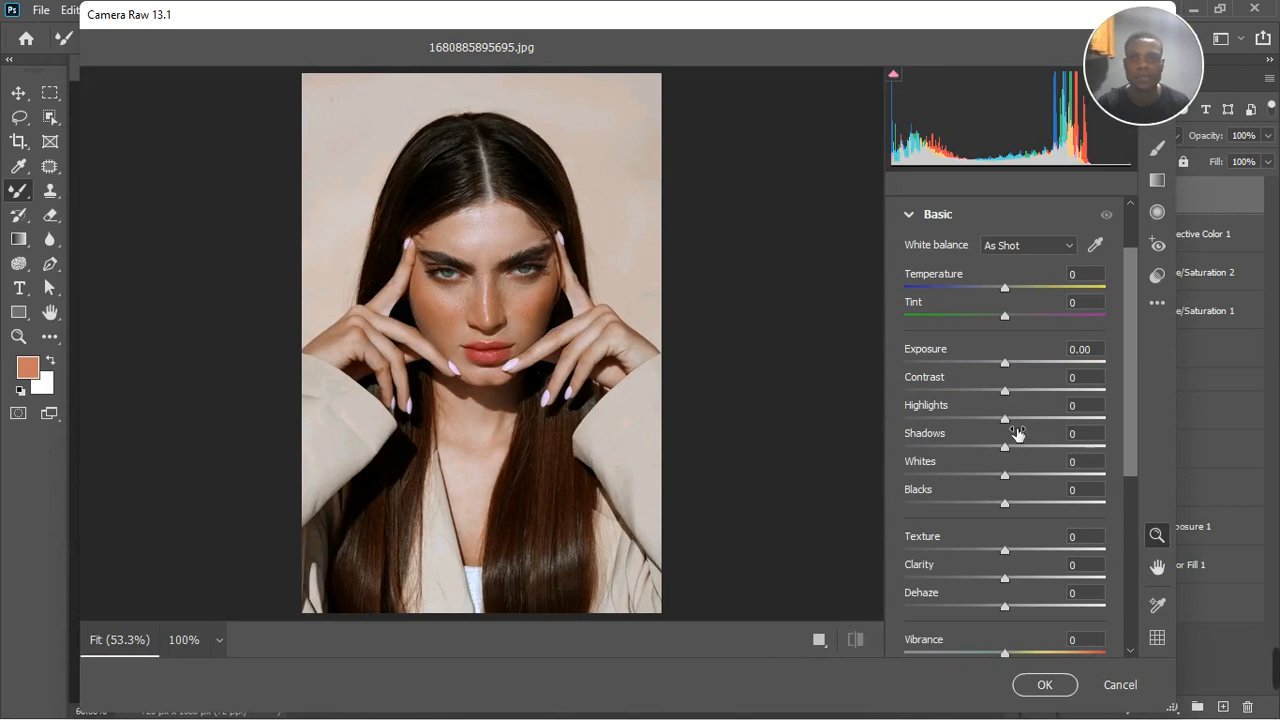
{"action": "mouse_move", "coordinate": [1009, 421]}
{"action": "left_mouse_down"}
{"action": "mouse_move", "coordinate": [931, 428]}
{"action": "mouse_move", "coordinate": [1024, 422]}
{"action": "left_mouse_up"}
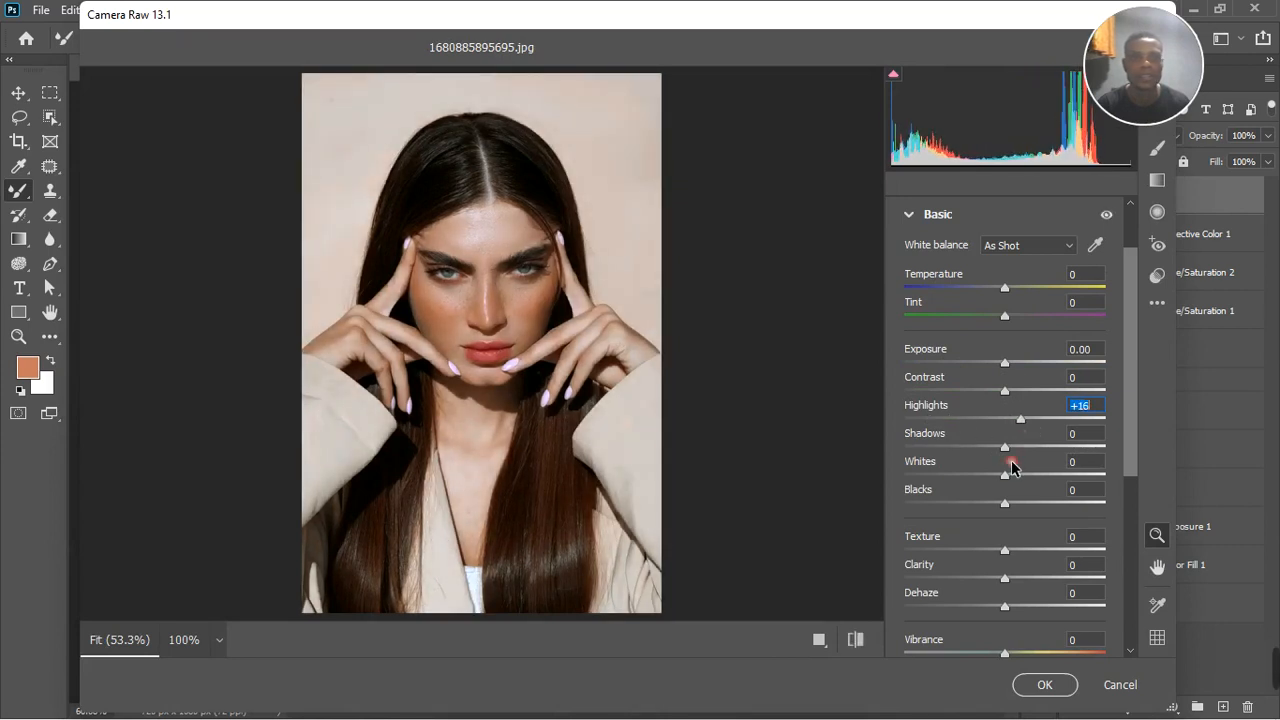
{"action": "mouse_move", "coordinate": [1005, 475]}
{"action": "left_mouse_down"}
{"action": "mouse_move", "coordinate": [940, 474]}
{"action": "mouse_move", "coordinate": [1021, 484]}
{"action": "left_mouse_up"}
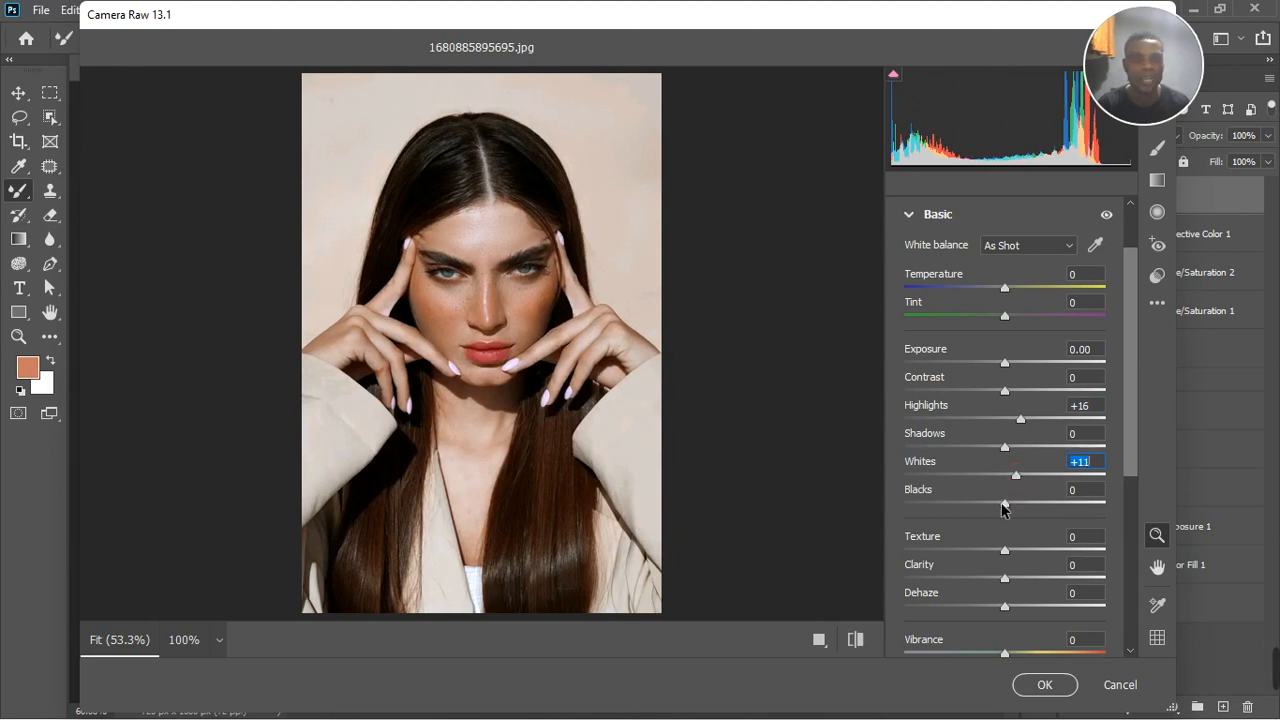
{"action": "mouse_move", "coordinate": [1007, 510]}
{"action": "left_mouse_down"}
{"action": "mouse_move", "coordinate": [1100, 510]}
{"action": "mouse_move", "coordinate": [1020, 509]}
{"action": "left_mouse_up"}
{"action": "mouse_move", "coordinate": [1007, 449]}
{"action": "left_mouse_down"}
{"action": "mouse_move", "coordinate": [1072, 455]}
{"action": "mouse_move", "coordinate": [912, 457]}
{"action": "mouse_move", "coordinate": [1014, 463]}
{"action": "mouse_move", "coordinate": [1014, 443]}
{"action": "left_mouse_up"}
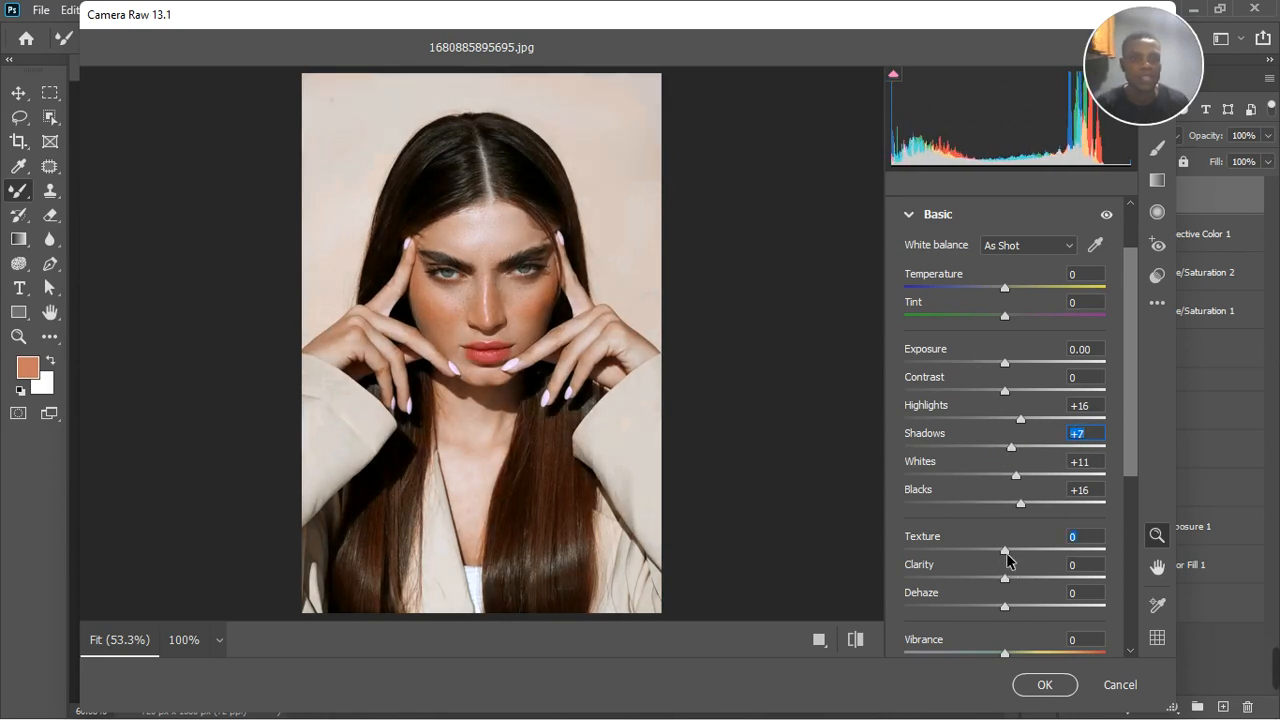
{"action": "left_click_drag", "start_coordinate": [1006, 554], "coordinate": [1012, 551]}
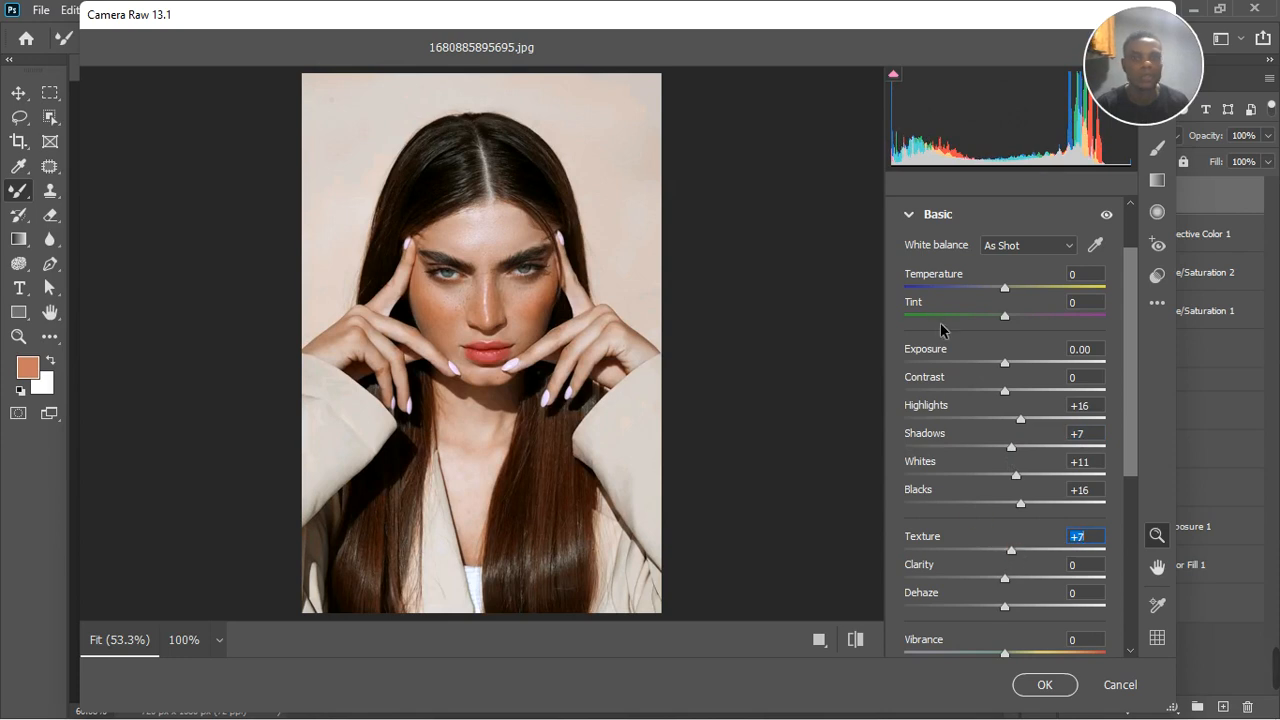
In the Color Mixer's HSL hue adjustments, set Reds to -12, Oranges to -6 and Yellows to -20
{"action": "left_click", "coordinate": [910, 216]}
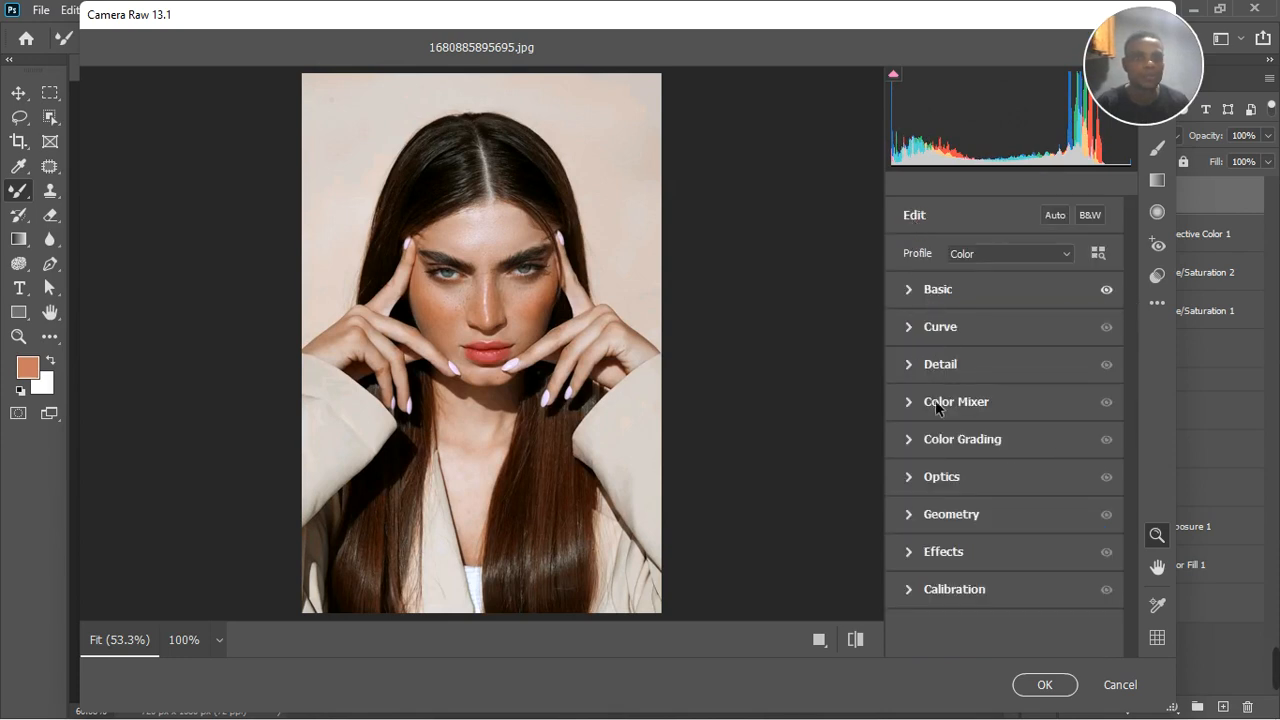
{"action": "left_click", "coordinate": [909, 402]}
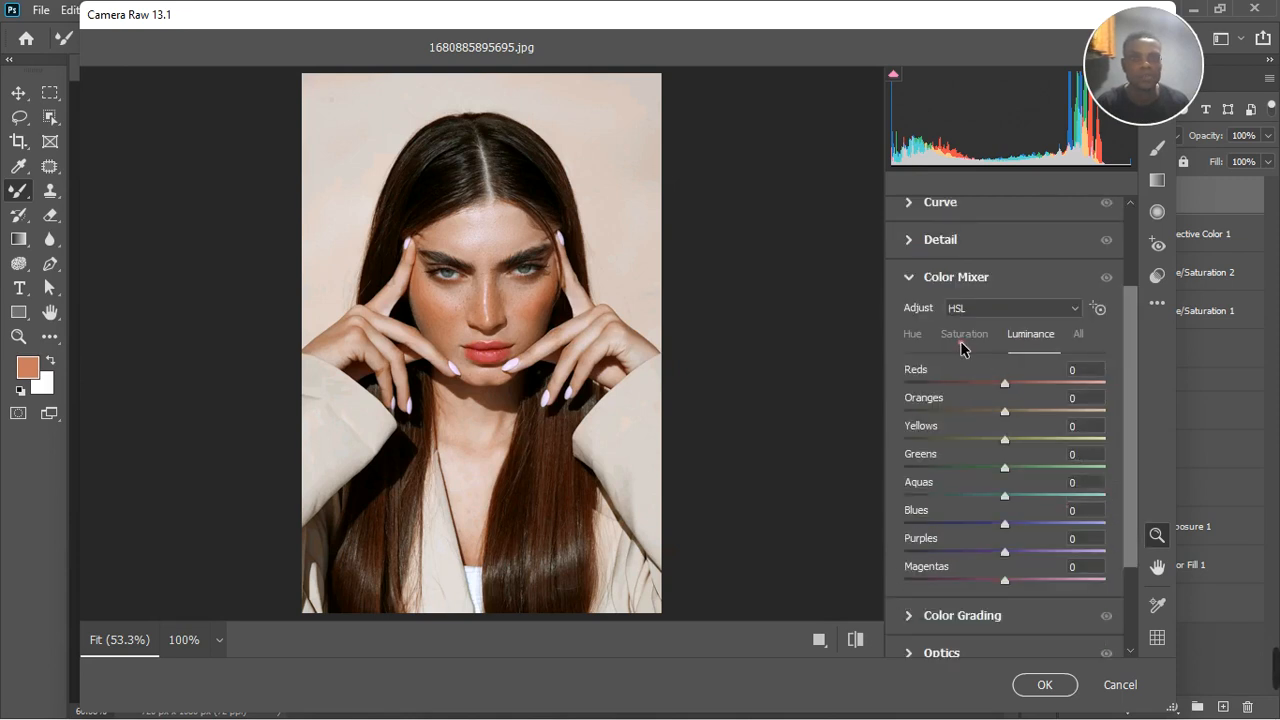
{"action": "left_click", "coordinate": [913, 336]}
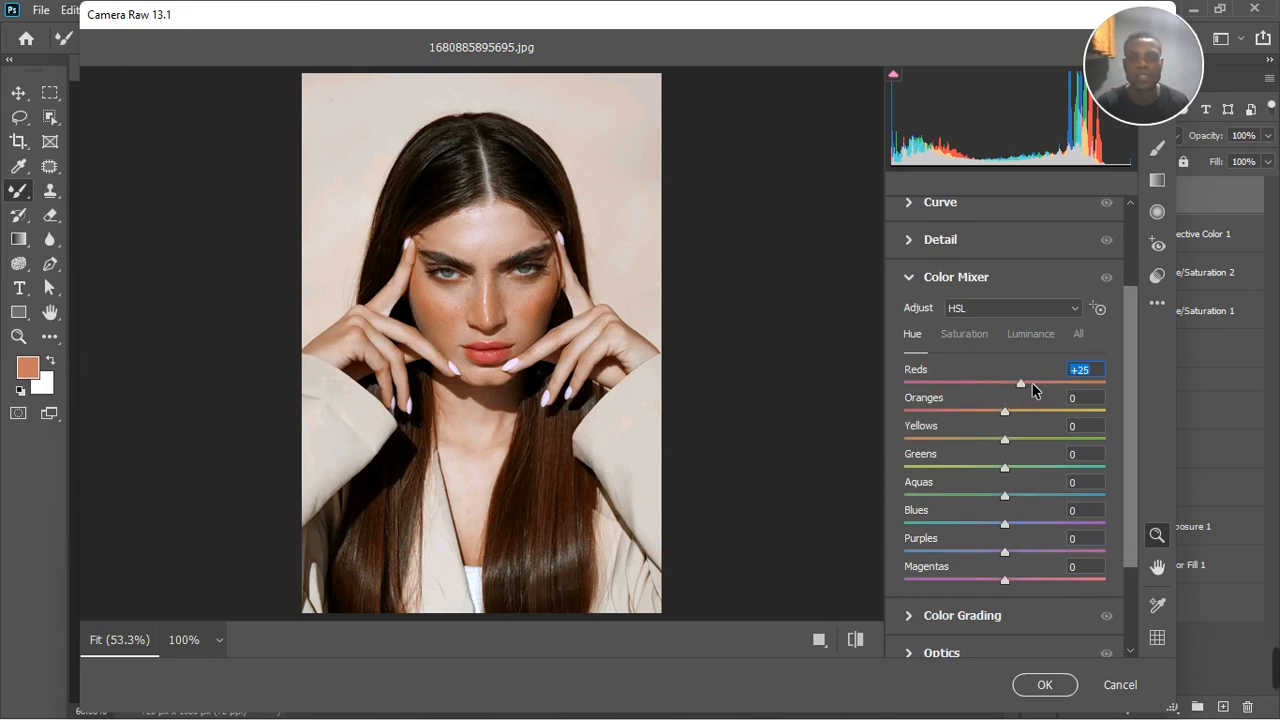
{"action": "left_click_drag", "start_coordinate": [1037, 383], "coordinate": [992, 395]}
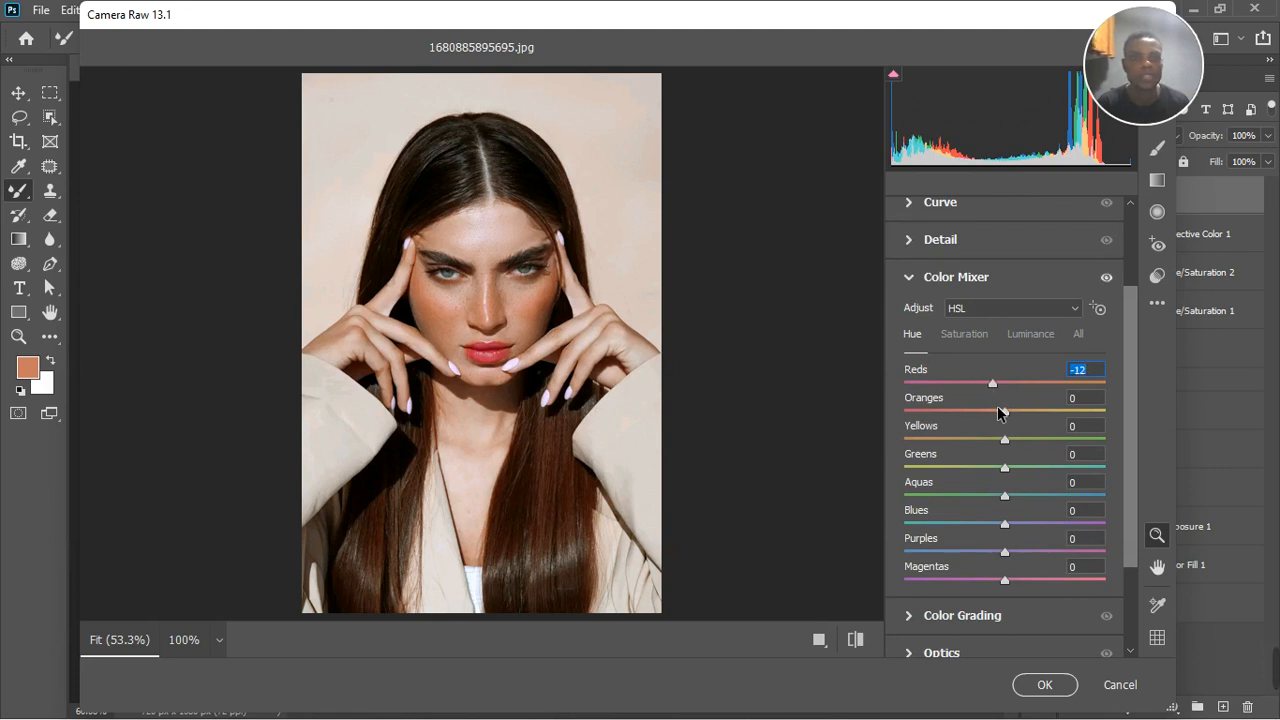
{"action": "left_click_drag", "start_coordinate": [1005, 417], "coordinate": [1033, 415]}
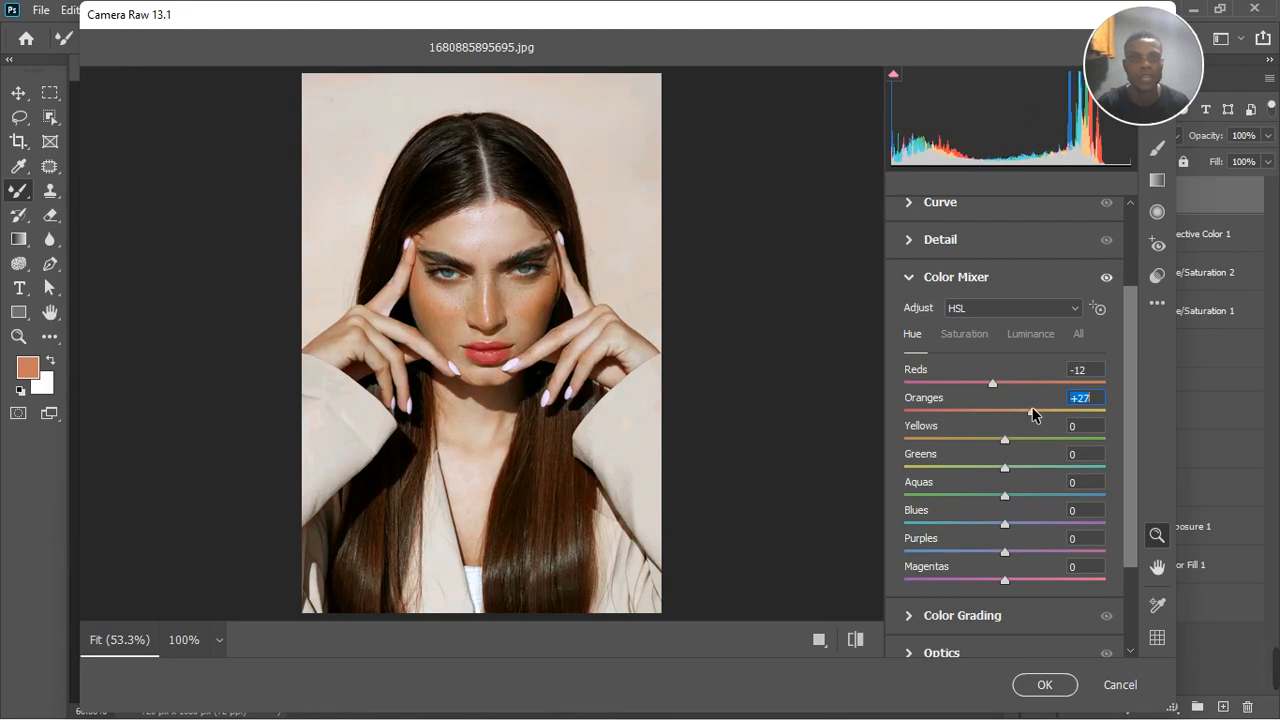
{"action": "double_click", "coordinate": [1015, 414]}
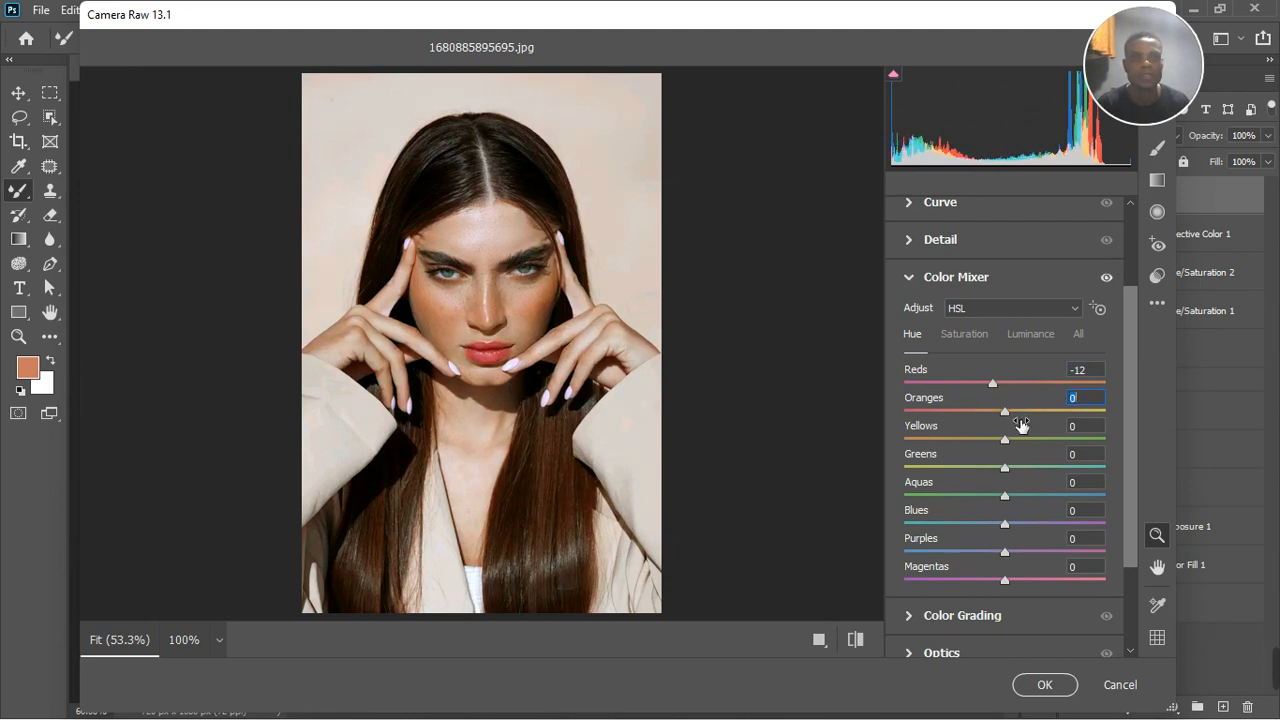
{"action": "left_click_drag", "start_coordinate": [1006, 412], "coordinate": [1001, 418]}
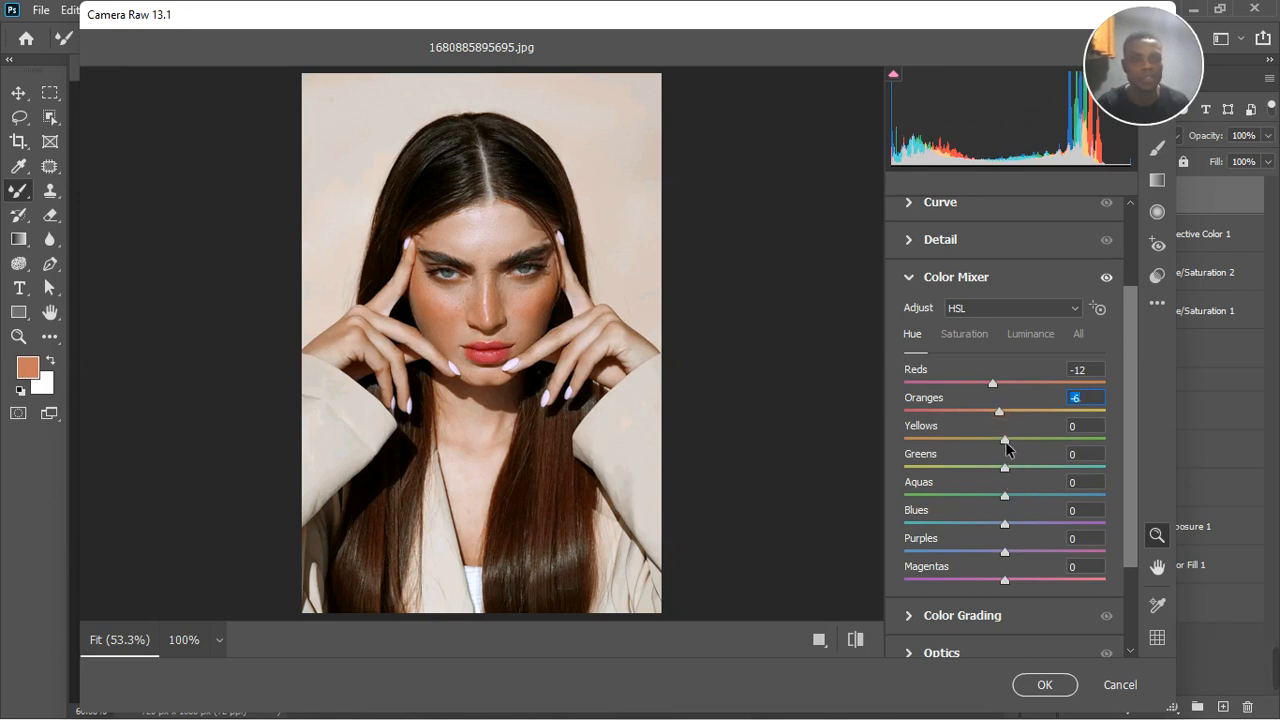
{"action": "left_click_drag", "start_coordinate": [1006, 443], "coordinate": [985, 441]}
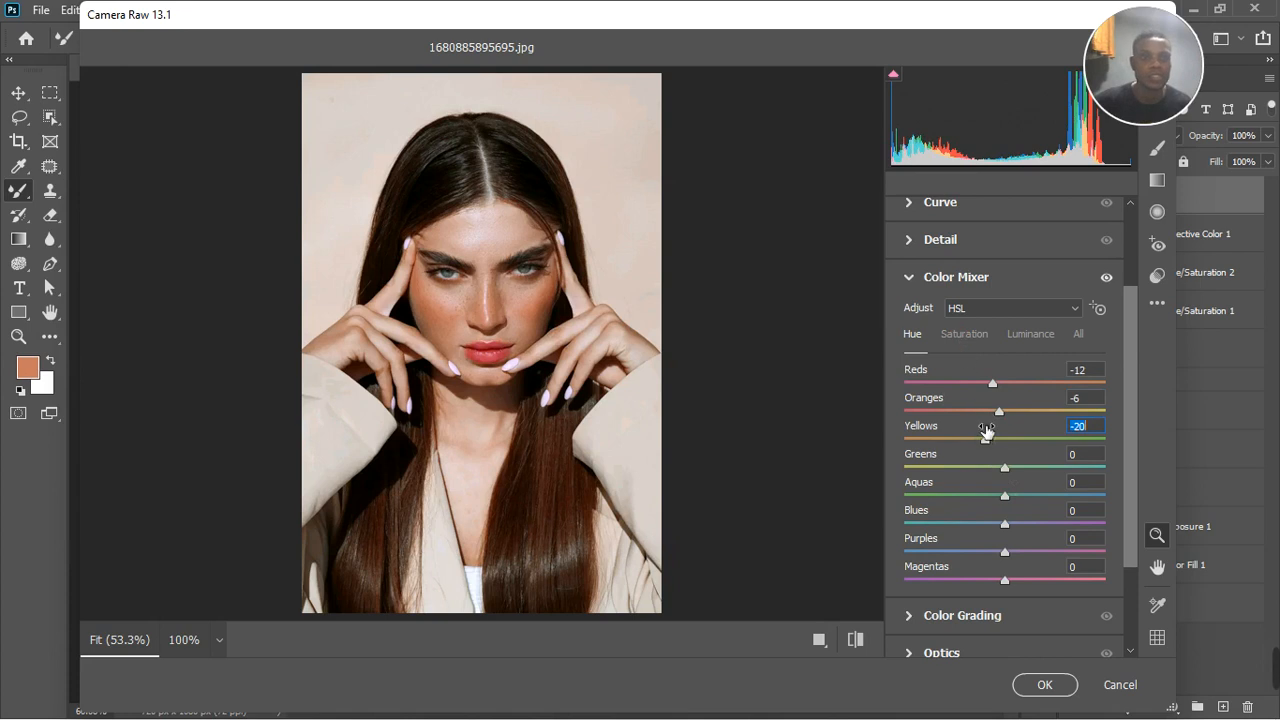
In the Color Mixer's saturation adjustments, set Oranges to +13 and Yellows to +10
{"action": "left_click", "coordinate": [964, 334]}
{"action": "left_click_drag", "start_coordinate": [1005, 412], "coordinate": [1012, 413]}
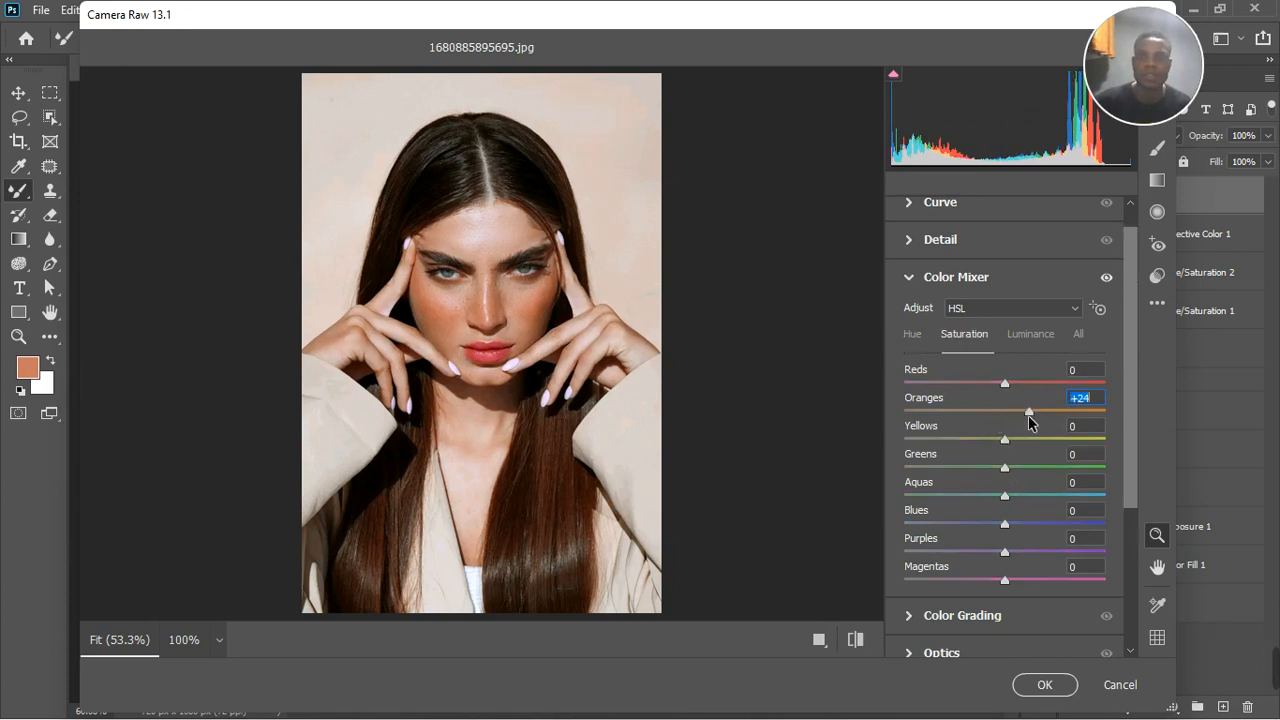
{"action": "left_click_drag", "start_coordinate": [1028, 415], "coordinate": [1020, 444]}
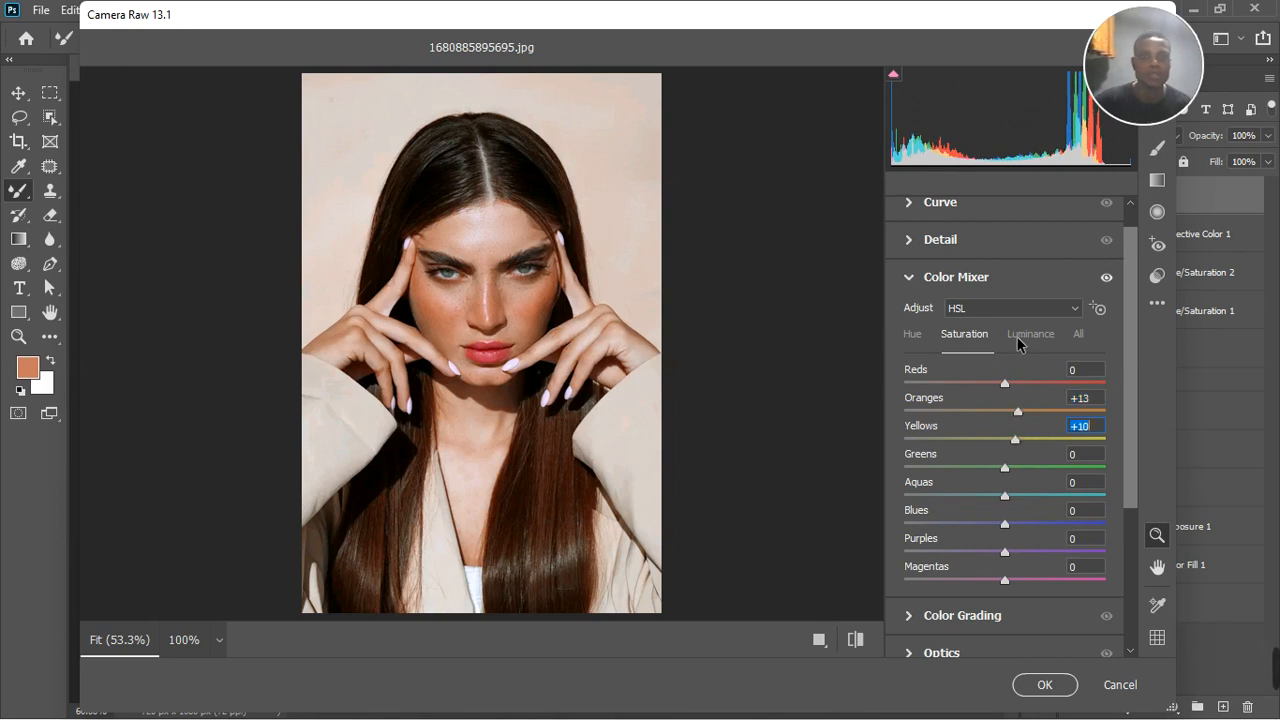
In the Calibration settings, set Red Primary Hue to +21, Green Primary Hue to +15 and Blue Primary Hue to -7
{"action": "left_click", "coordinate": [907, 280]}
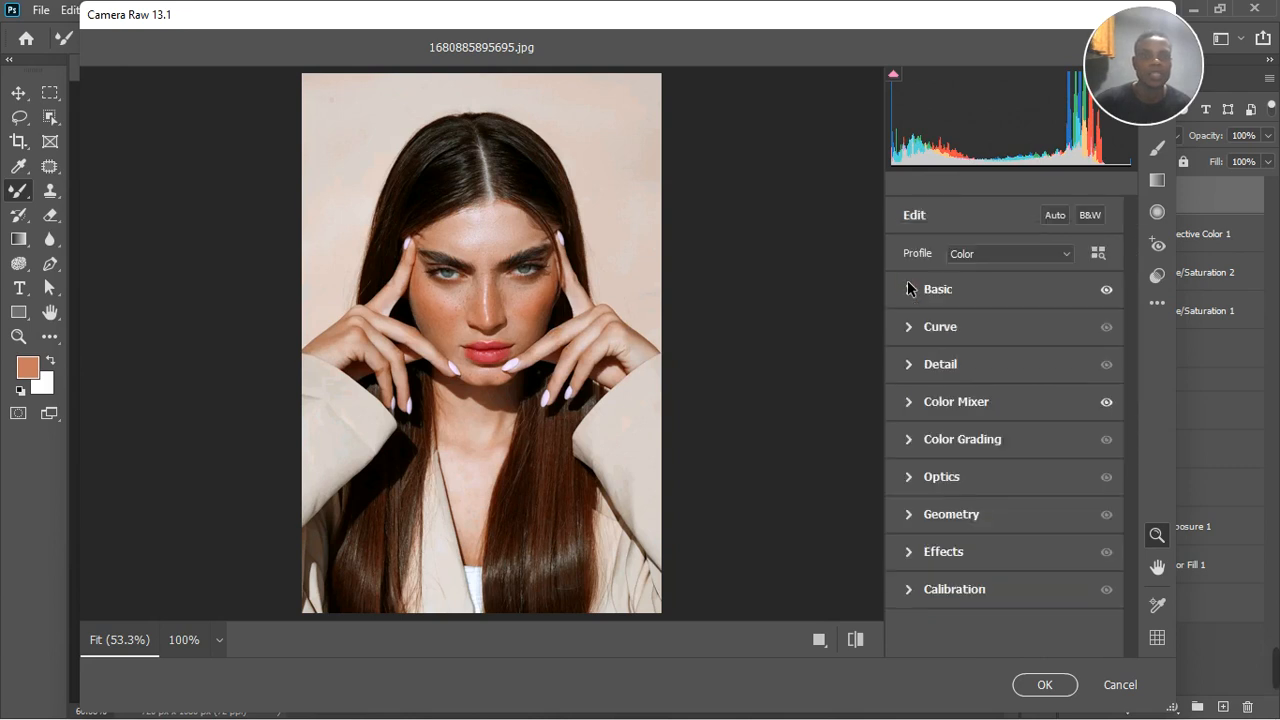
{"action": "left_click", "coordinate": [910, 590]}
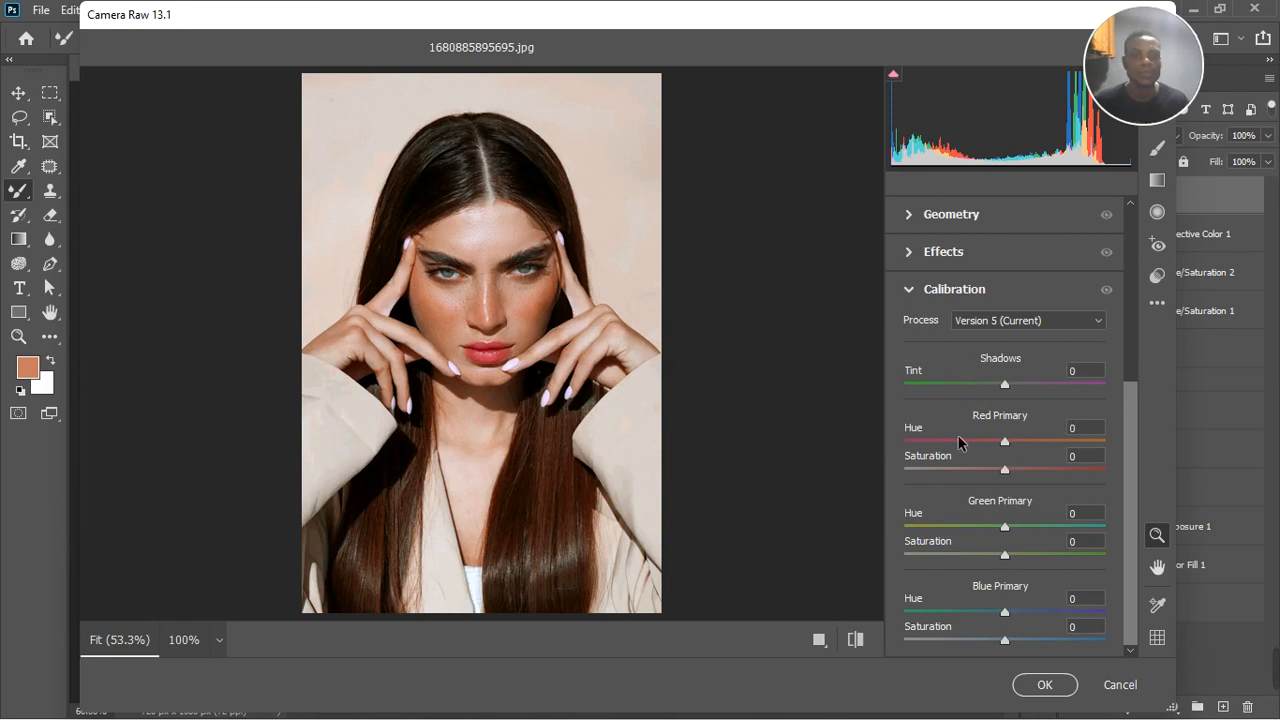
{"action": "left_click_drag", "start_coordinate": [1005, 445], "coordinate": [1031, 450]}
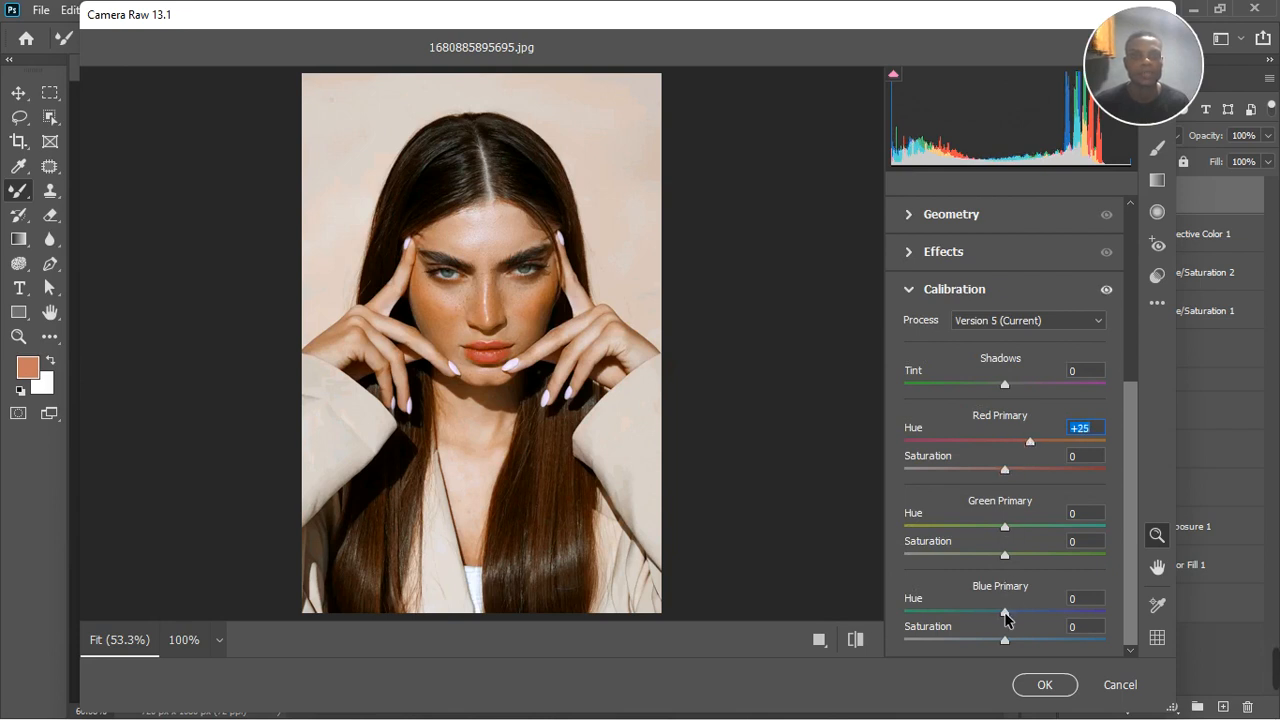
{"action": "mouse_move", "coordinate": [1005, 617]}
{"action": "left_mouse_down"}
{"action": "mouse_move", "coordinate": [970, 616]}
{"action": "mouse_move", "coordinate": [982, 611]}
{"action": "left_mouse_up"}
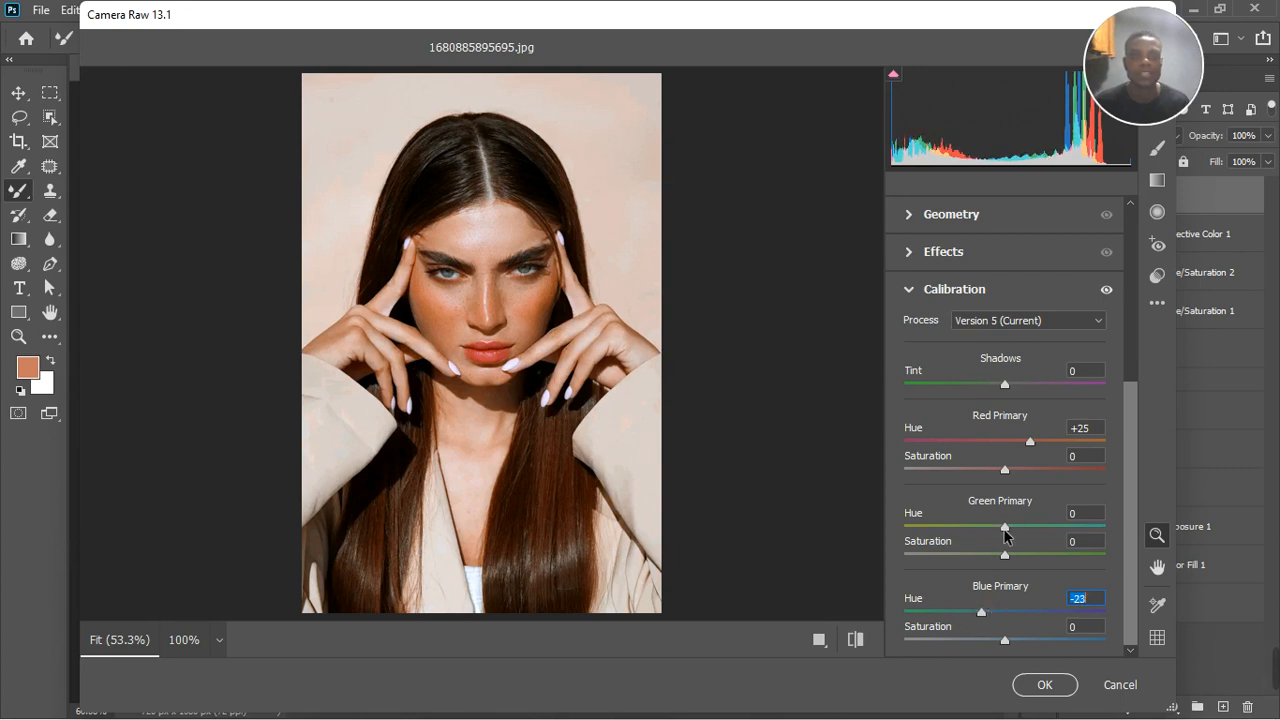
{"action": "mouse_move", "coordinate": [1006, 527]}
{"action": "left_mouse_down"}
{"action": "mouse_move", "coordinate": [1037, 530]}
{"action": "mouse_move", "coordinate": [971, 532]}
{"action": "mouse_move", "coordinate": [1020, 531]}
{"action": "left_mouse_up"}
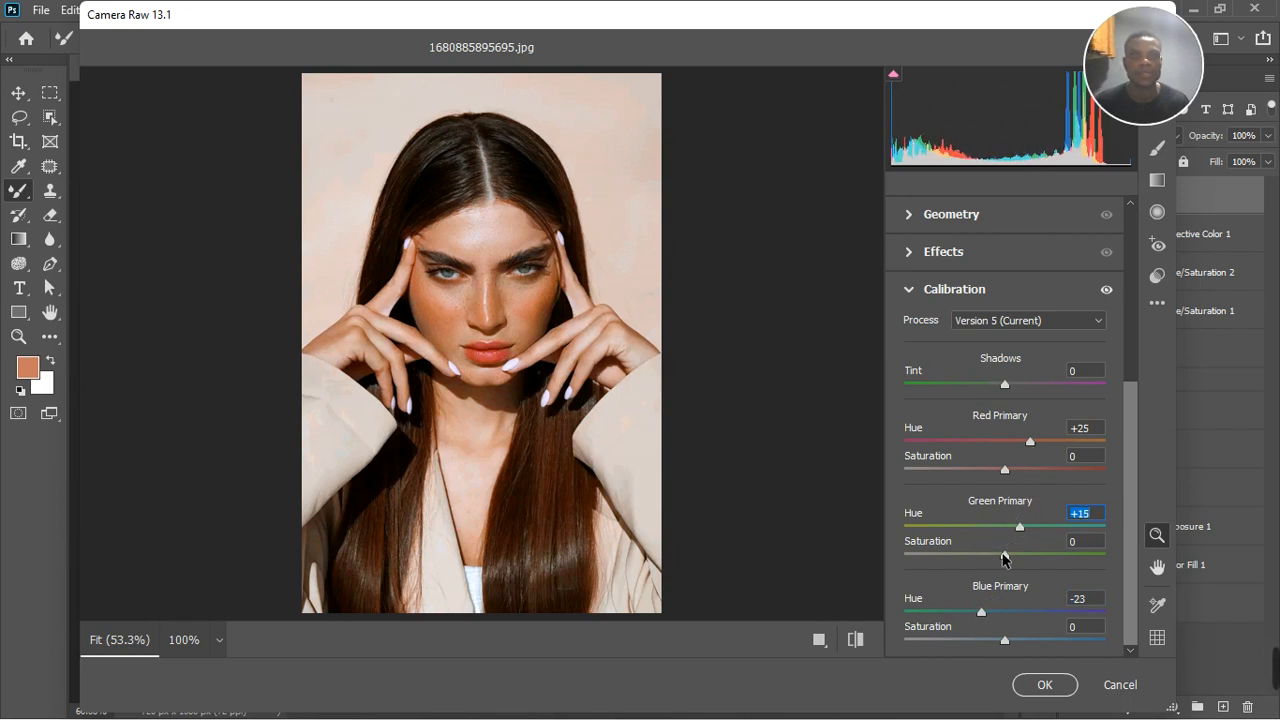
{"action": "left_click_drag", "start_coordinate": [986, 612], "coordinate": [1000, 611]}
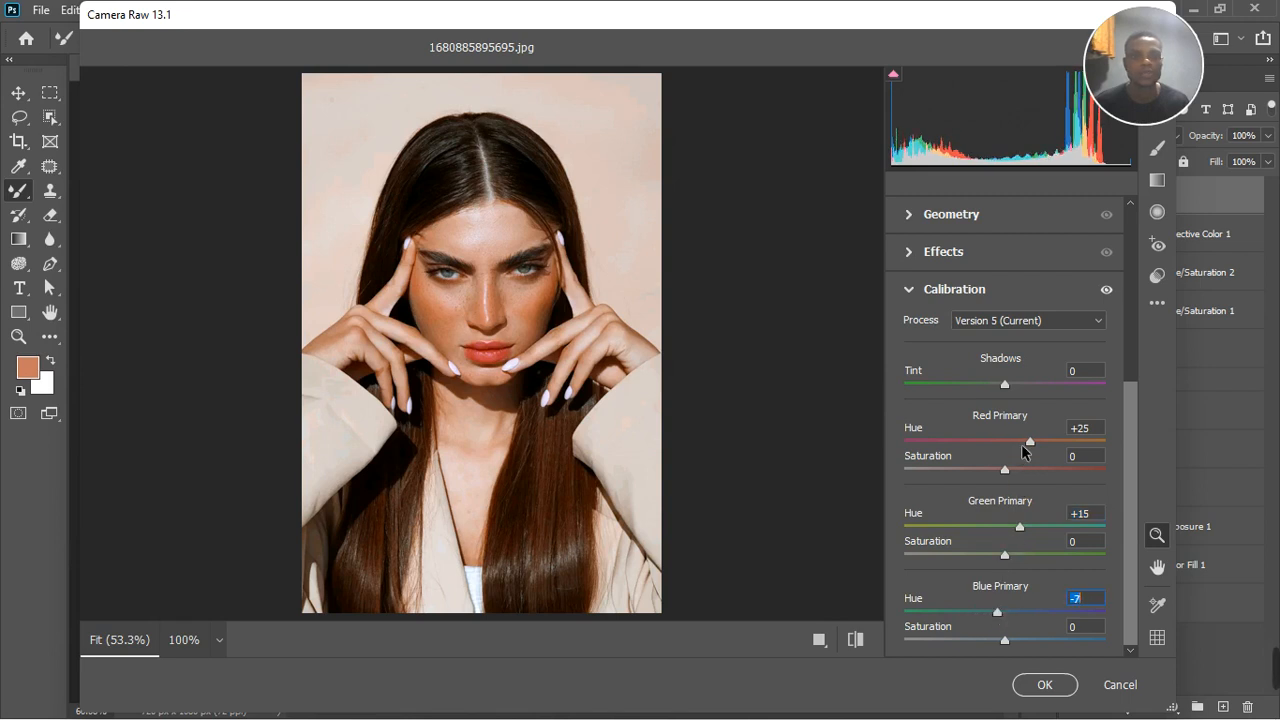
{"action": "left_click_drag", "start_coordinate": [1030, 440], "coordinate": [1024, 437]}
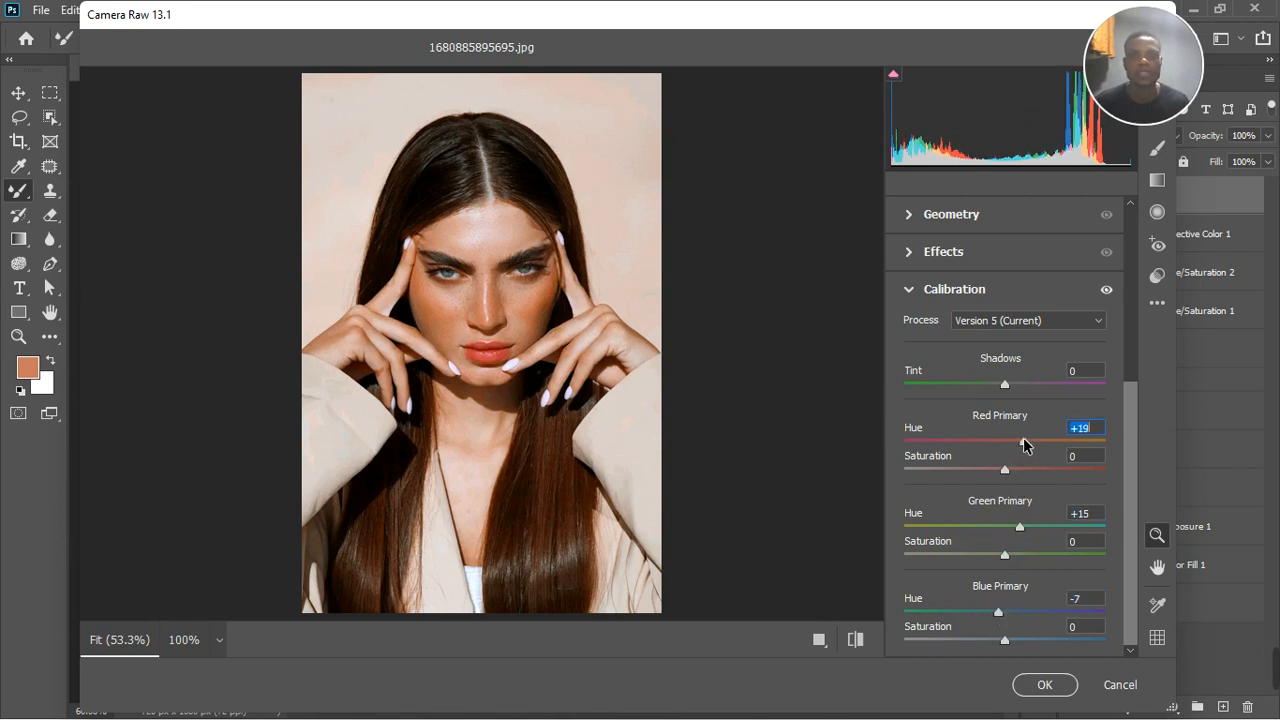
{"action": "left_click", "coordinate": [1051, 440]}
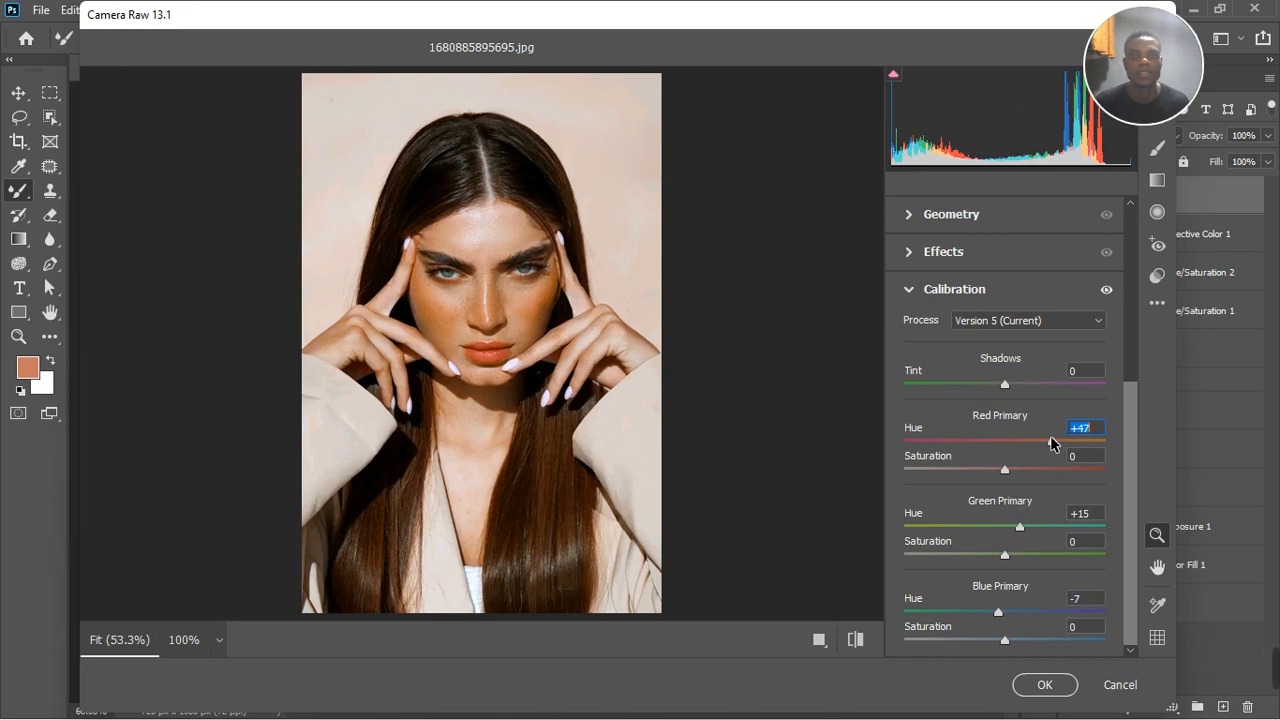
{"action": "left_click_drag", "start_coordinate": [1051, 438], "coordinate": [1036, 440]}
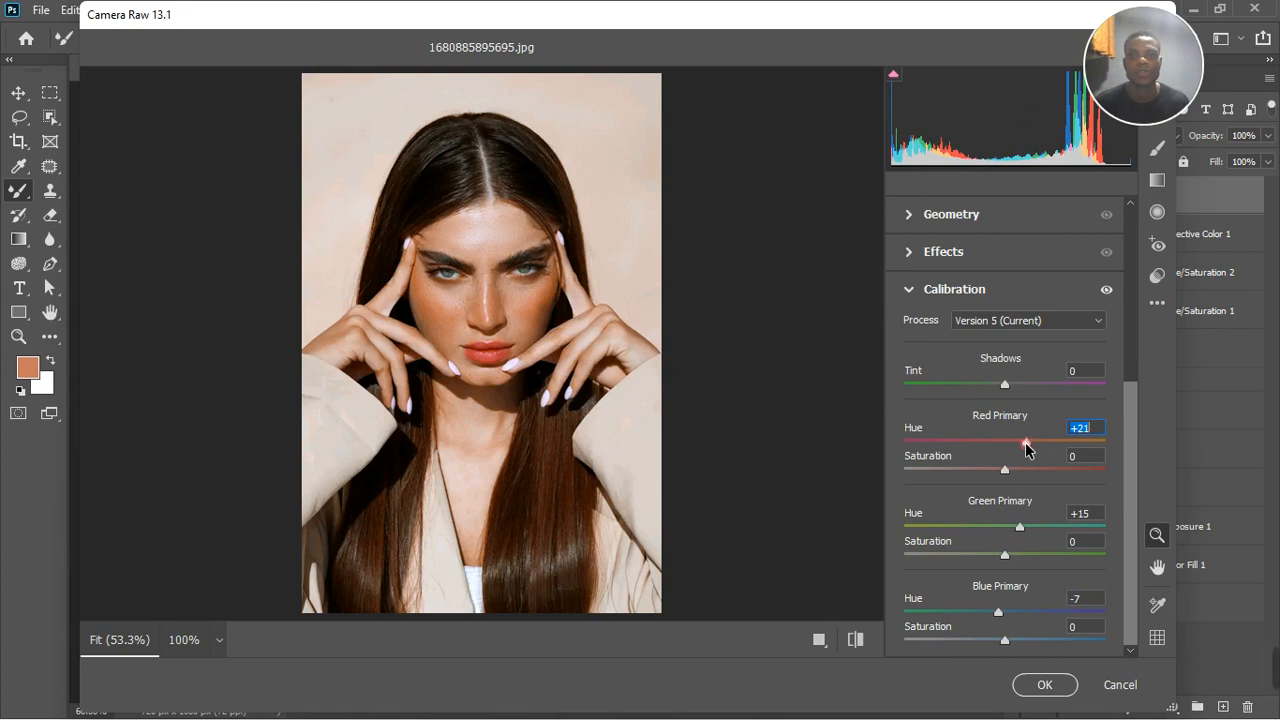
Compare the portrait without and with the Calibration adjustments, and apply the Camera Raw Filter to the layer
{"action": "left_click", "coordinate": [1105, 291]}
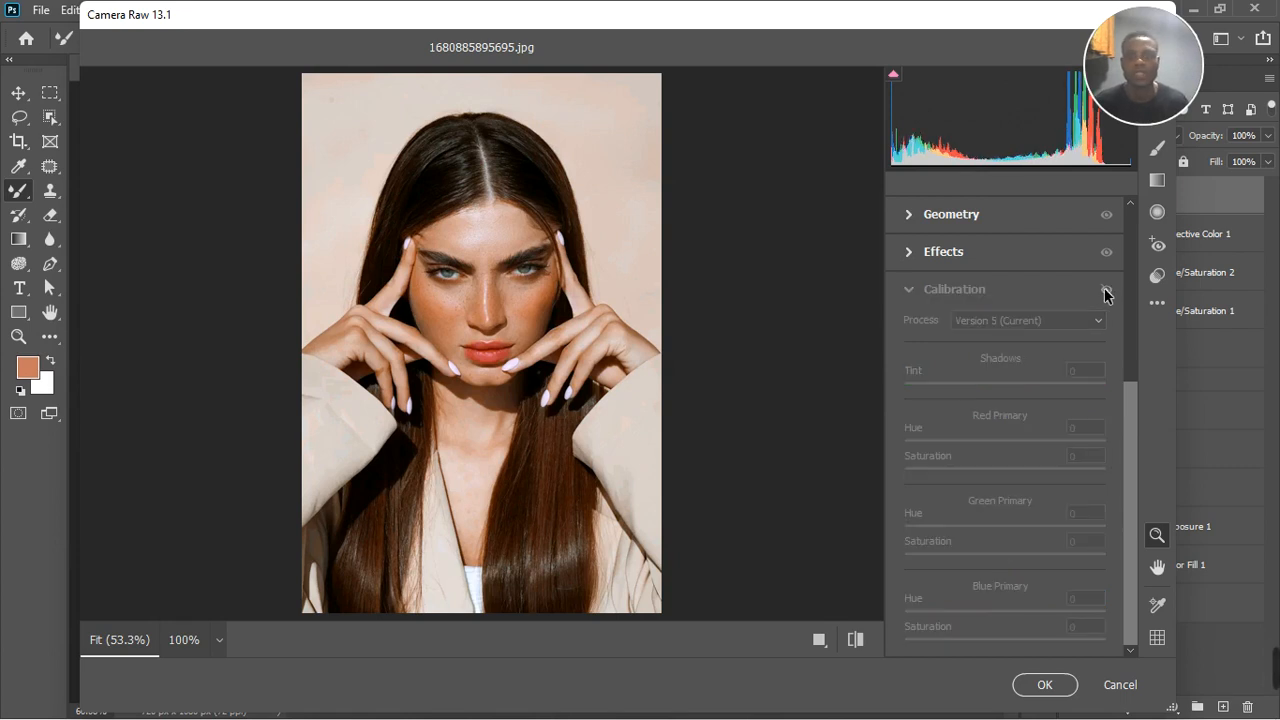
{"action": "left_click", "coordinate": [1105, 291]}
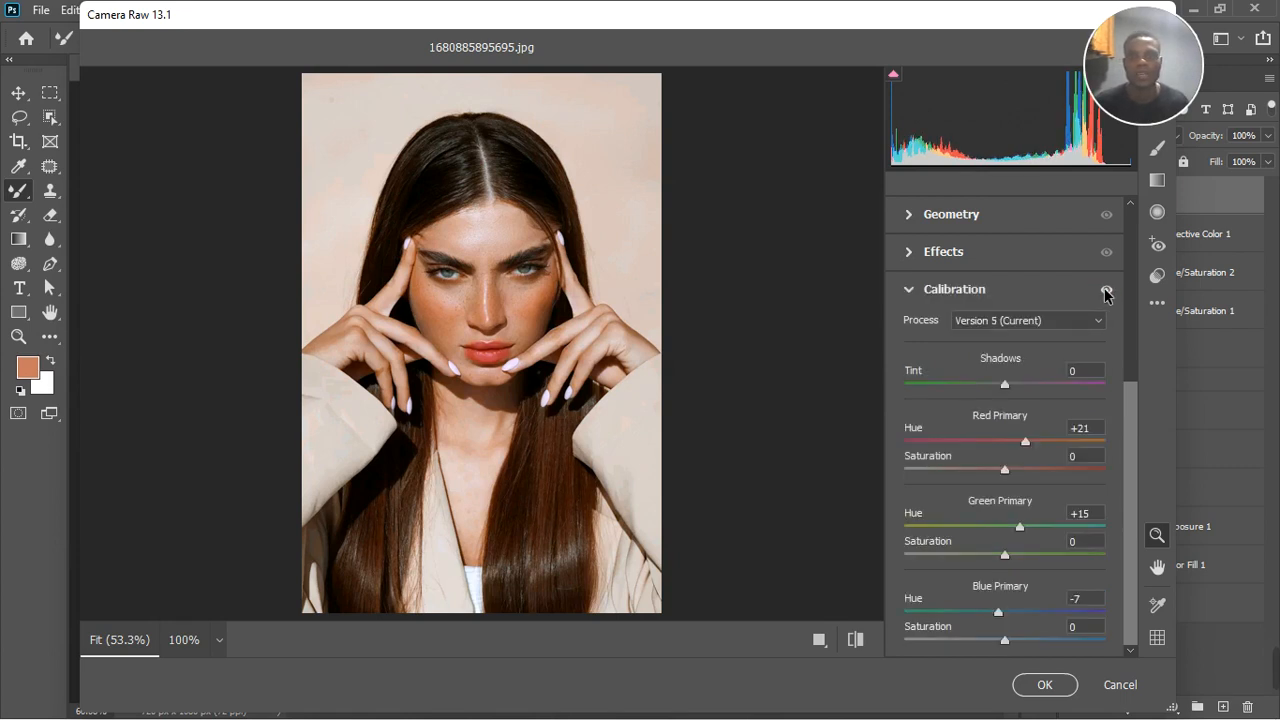
{"action": "left_click", "coordinate": [1054, 688]}
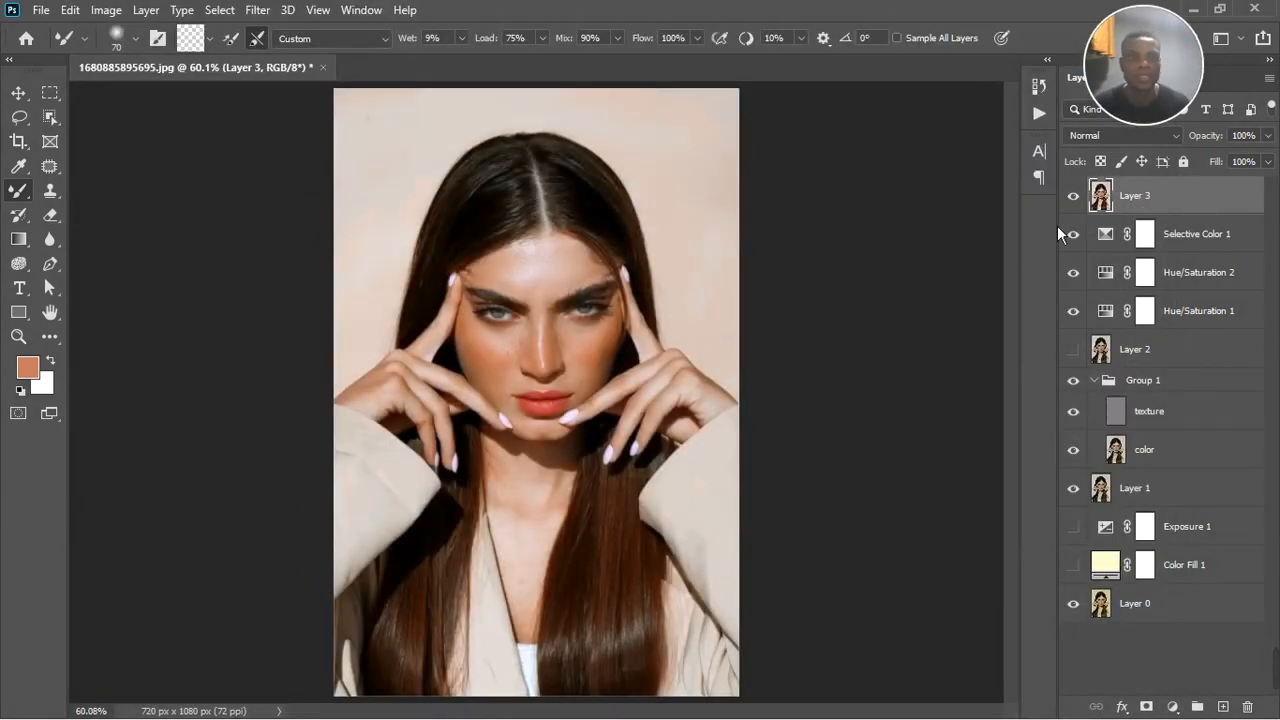
Compare the portrait without and with Layer 3, and inspect the face up close
{"action": "left_click", "coordinate": [1075, 196]}
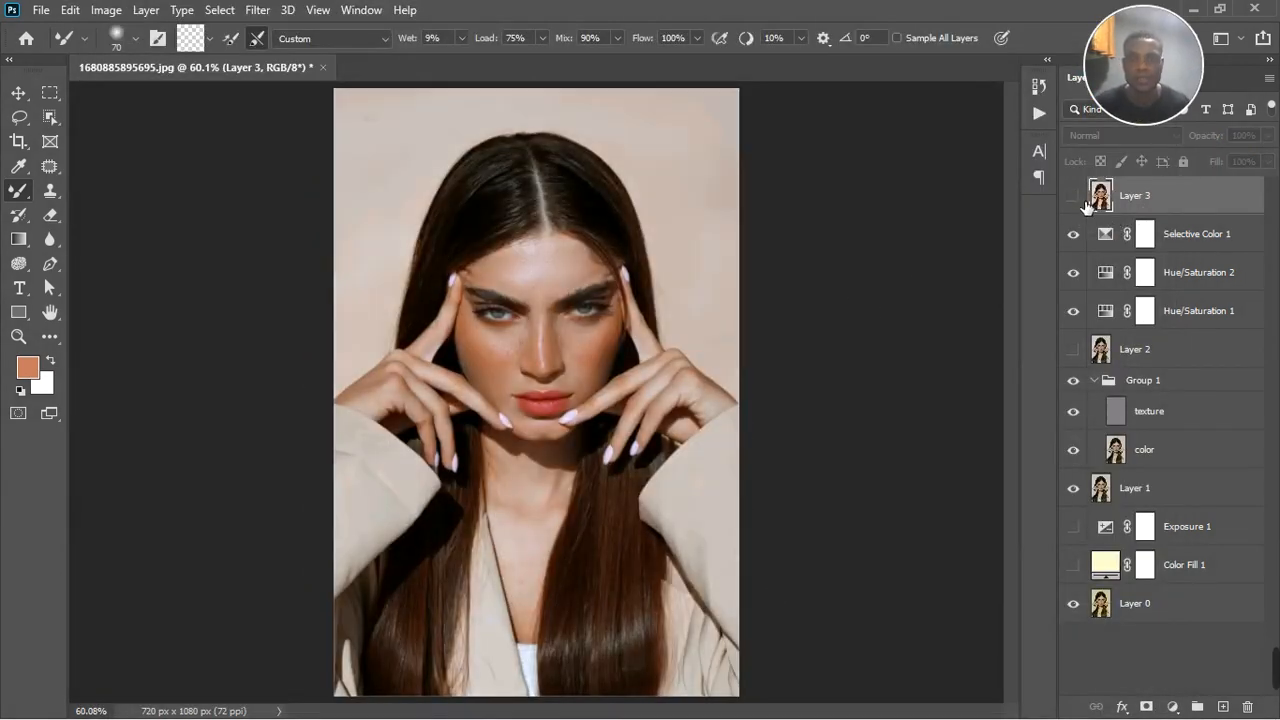
{"action": "left_click", "coordinate": [1075, 196]}
{"action": "scroll", "coordinate": [575, 350], "scroll_direction": "up", "scroll_amount": 5}
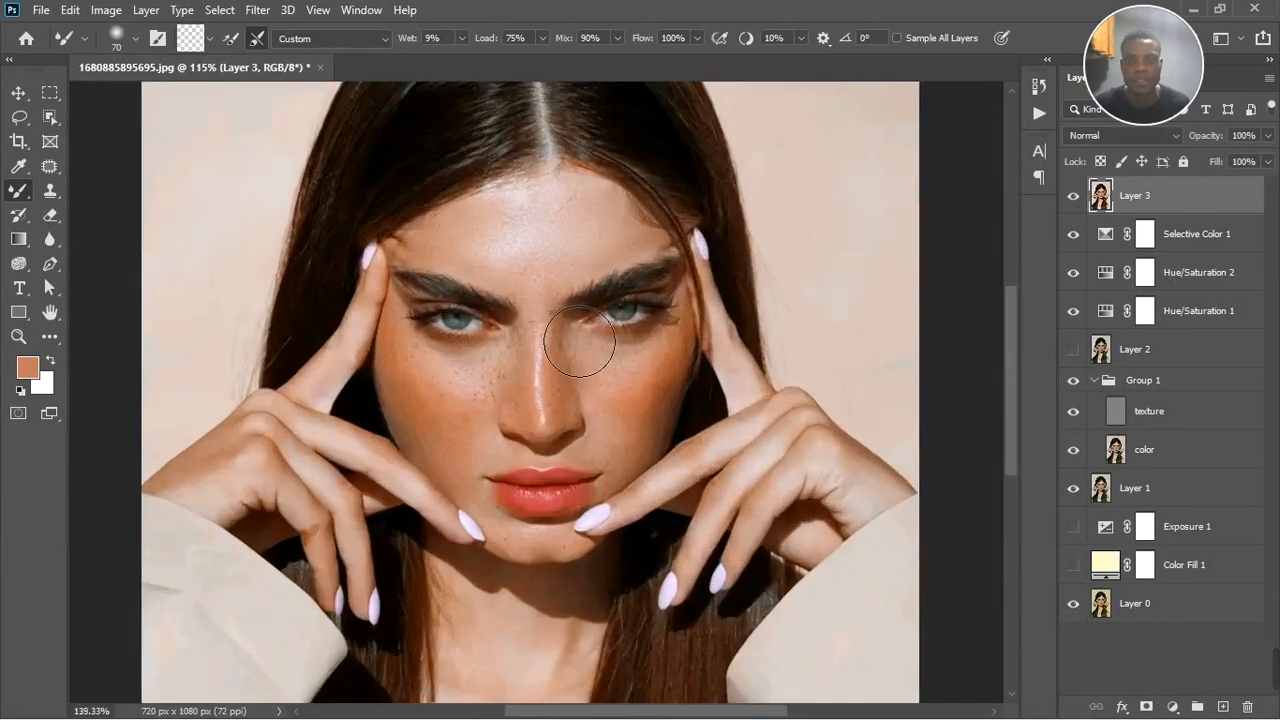
{"action": "scroll", "coordinate": [567, 327], "scroll_direction": "down", "scroll_amount": 6}
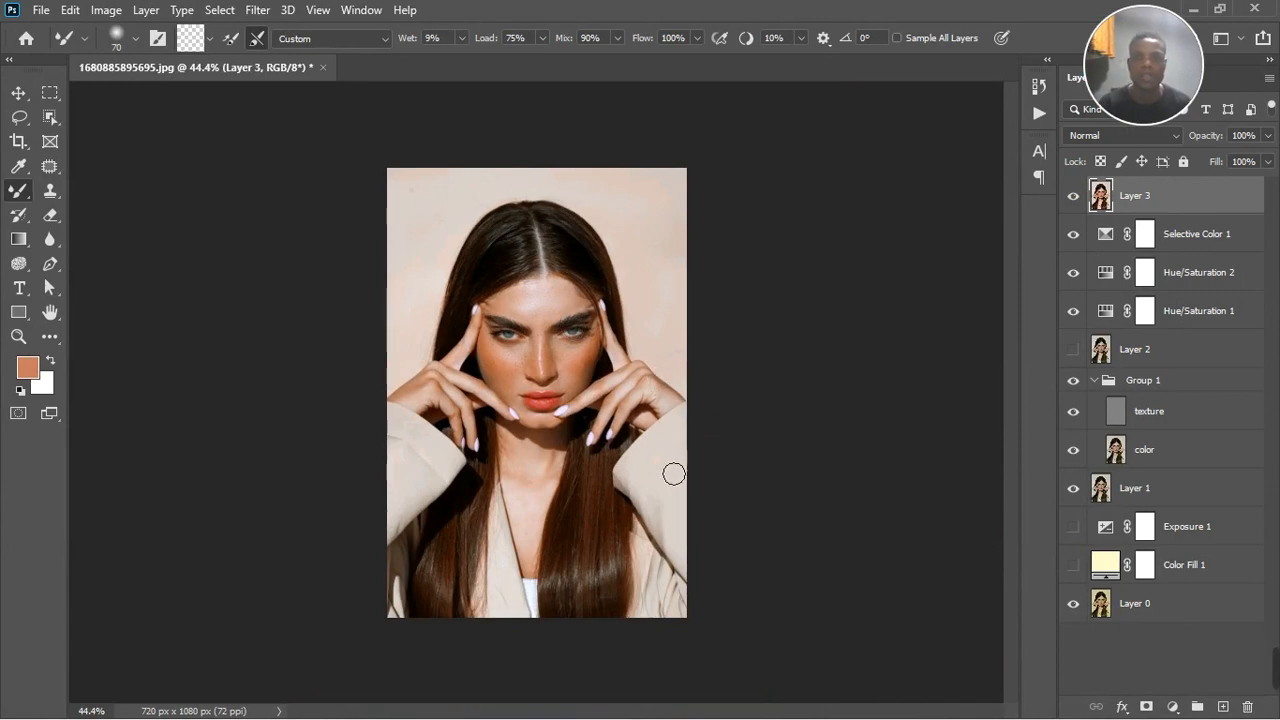
Try darkening the portrait with an Exposure adjustment layer set to -0.50, and delete that layer
{"action": "left_click", "coordinate": [1173, 707]}
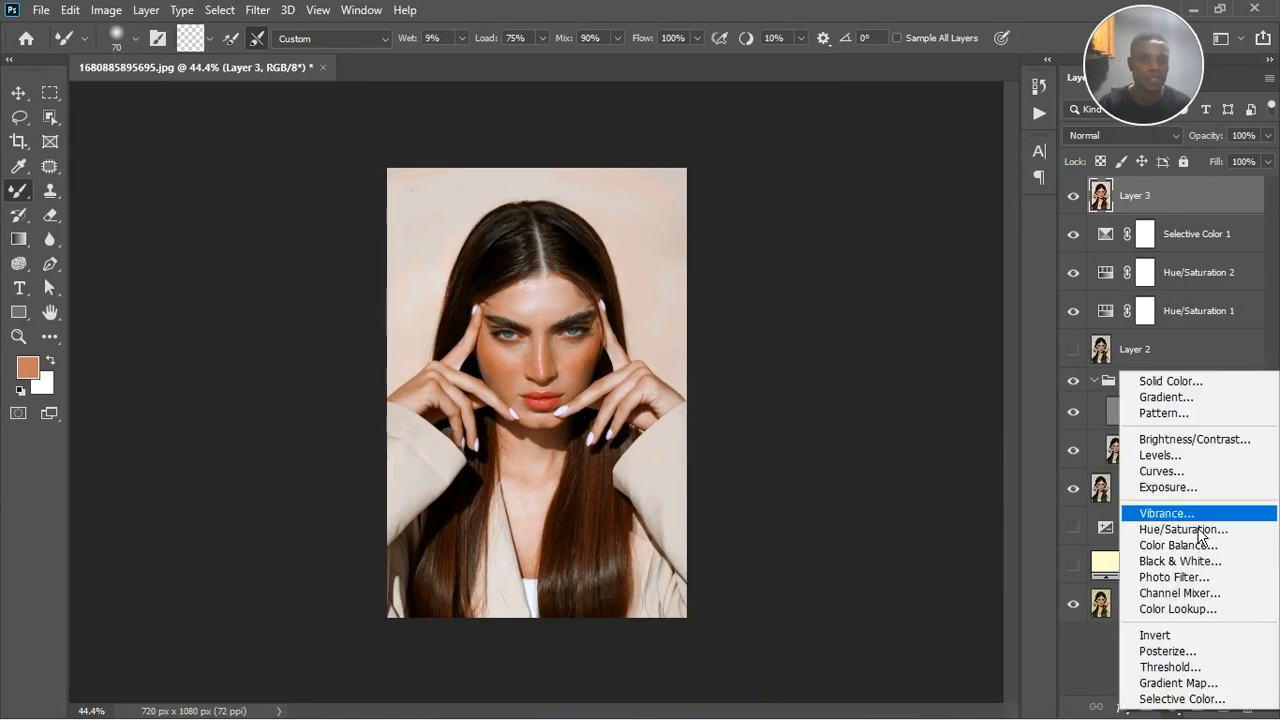
{"action": "left_click", "coordinate": [1196, 492]}
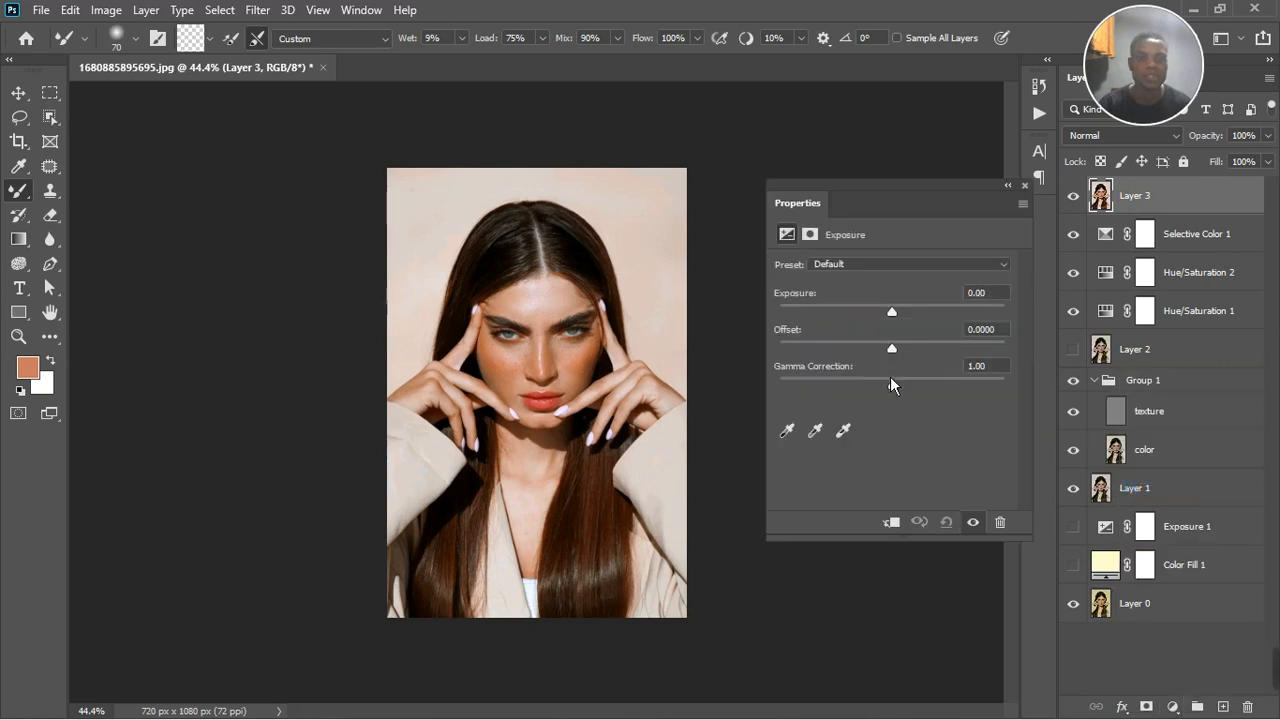
{"action": "left_click_drag", "start_coordinate": [901, 317], "coordinate": [893, 316]}
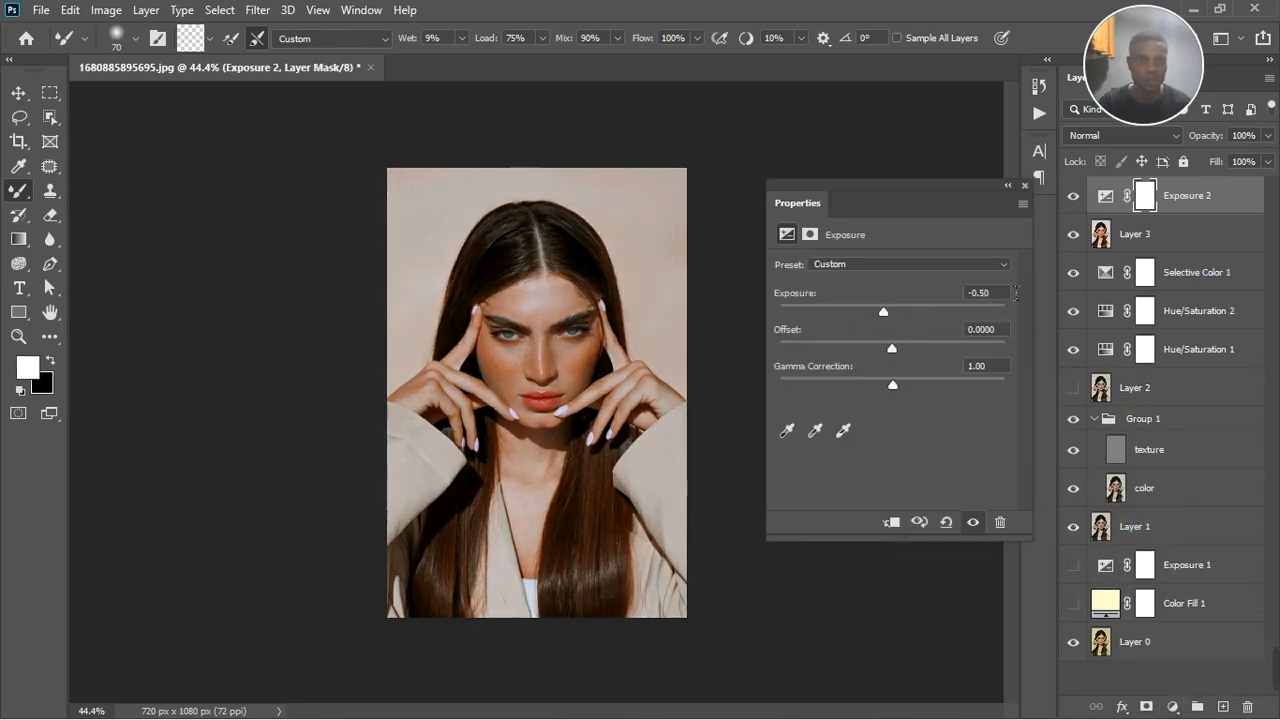
{"action": "left_click", "coordinate": [1025, 186]}
{"action": "left_click", "coordinate": [1209, 209]}
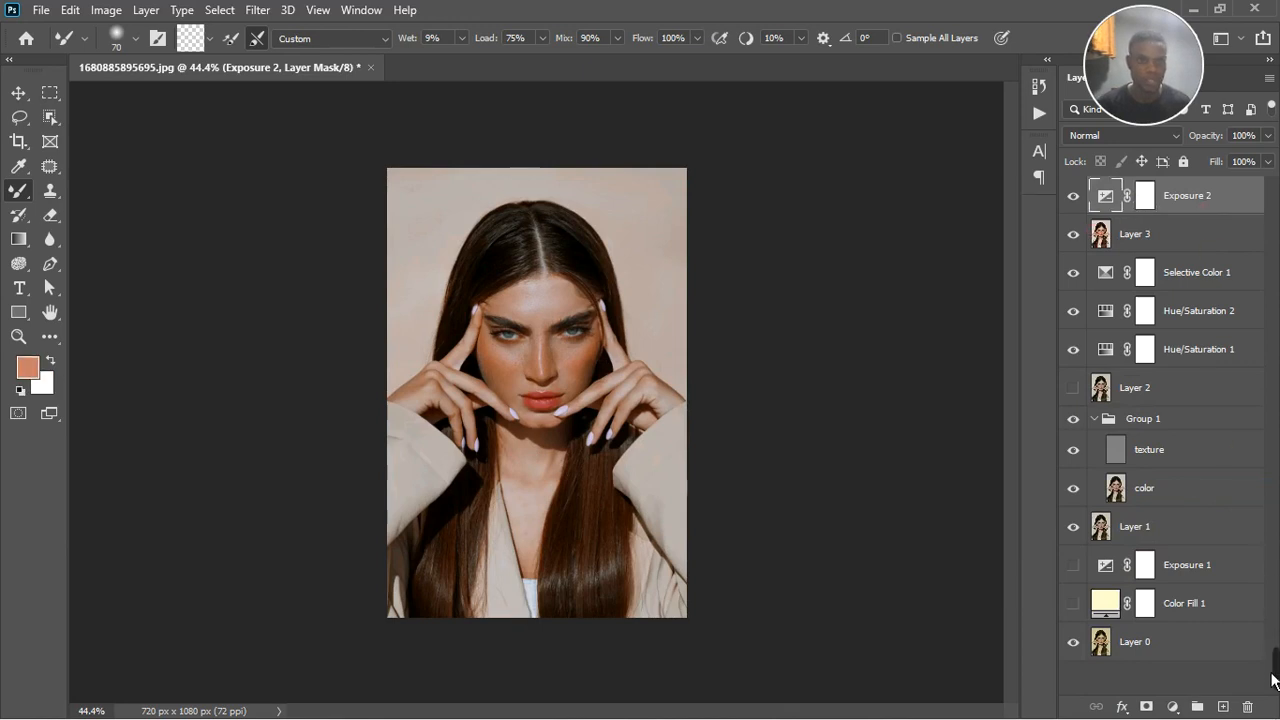
{"action": "left_click", "coordinate": [1250, 708]}
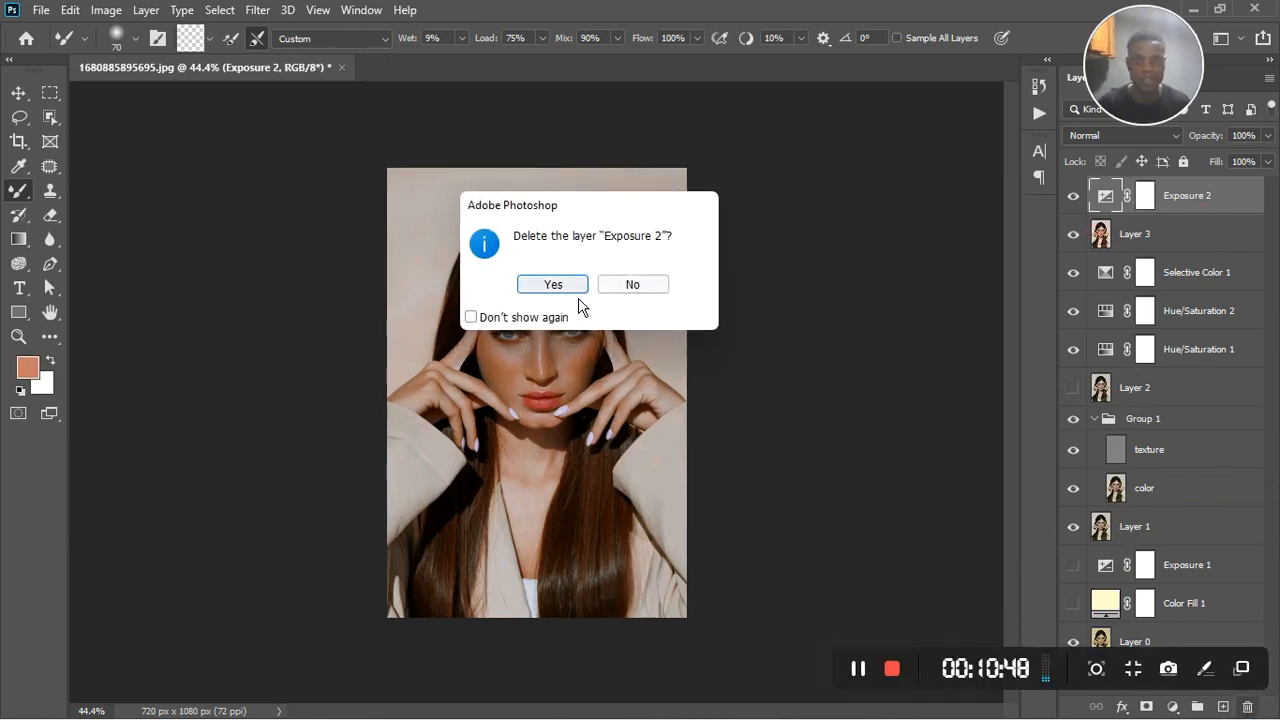
{"action": "left_click", "coordinate": [549, 283]}
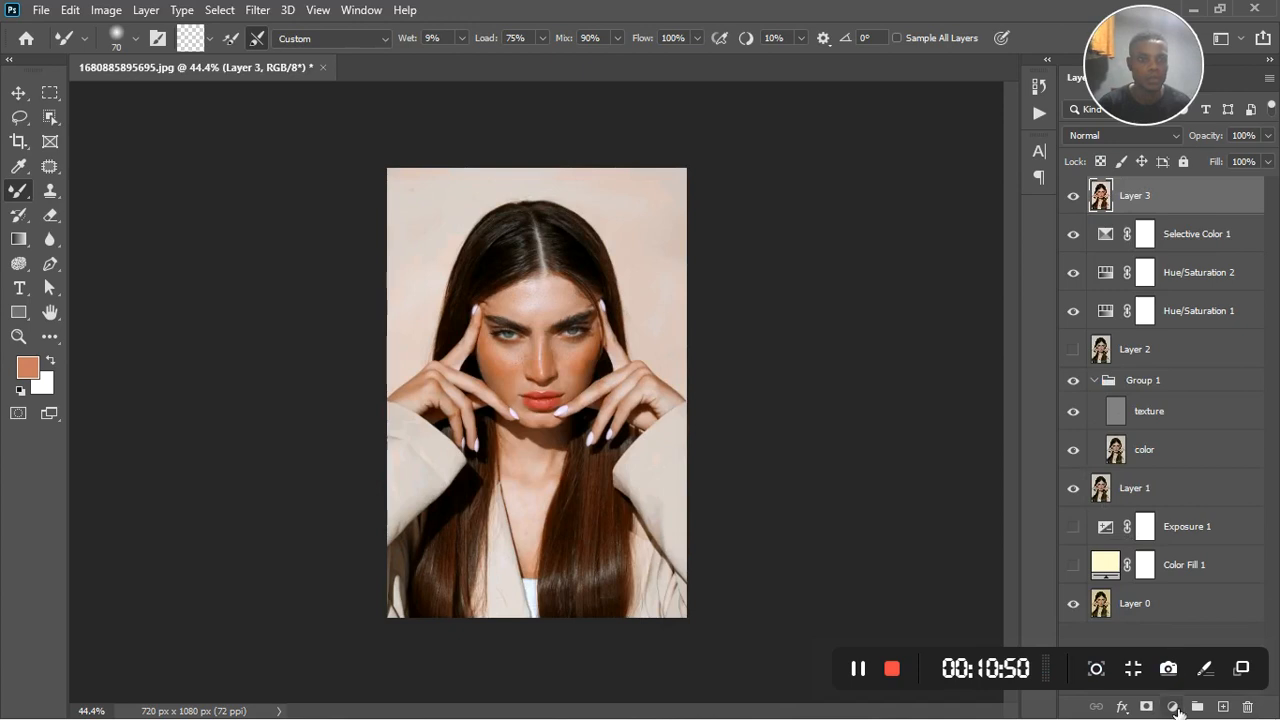
Add a Brightness/Contrast adjustment layer above Layer 3 and set its Brightness to -9
{"action": "left_click", "coordinate": [1173, 708]}
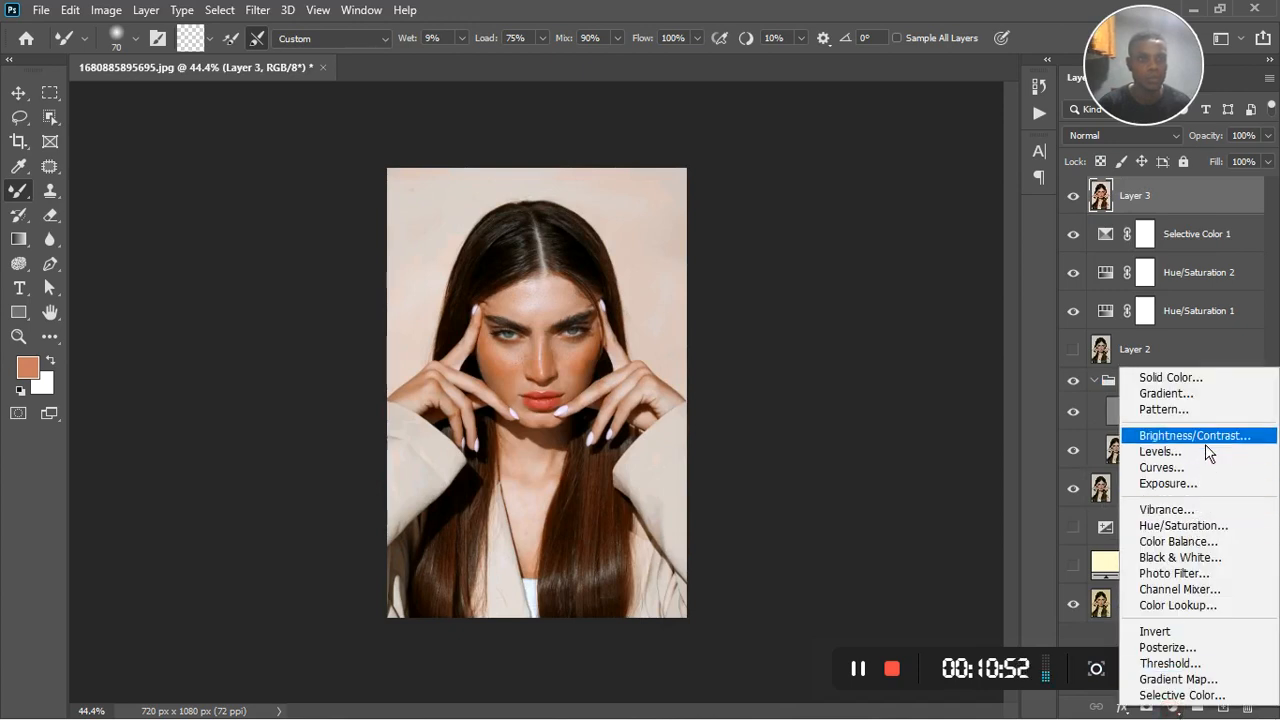
{"action": "left_click", "coordinate": [1168, 483]}
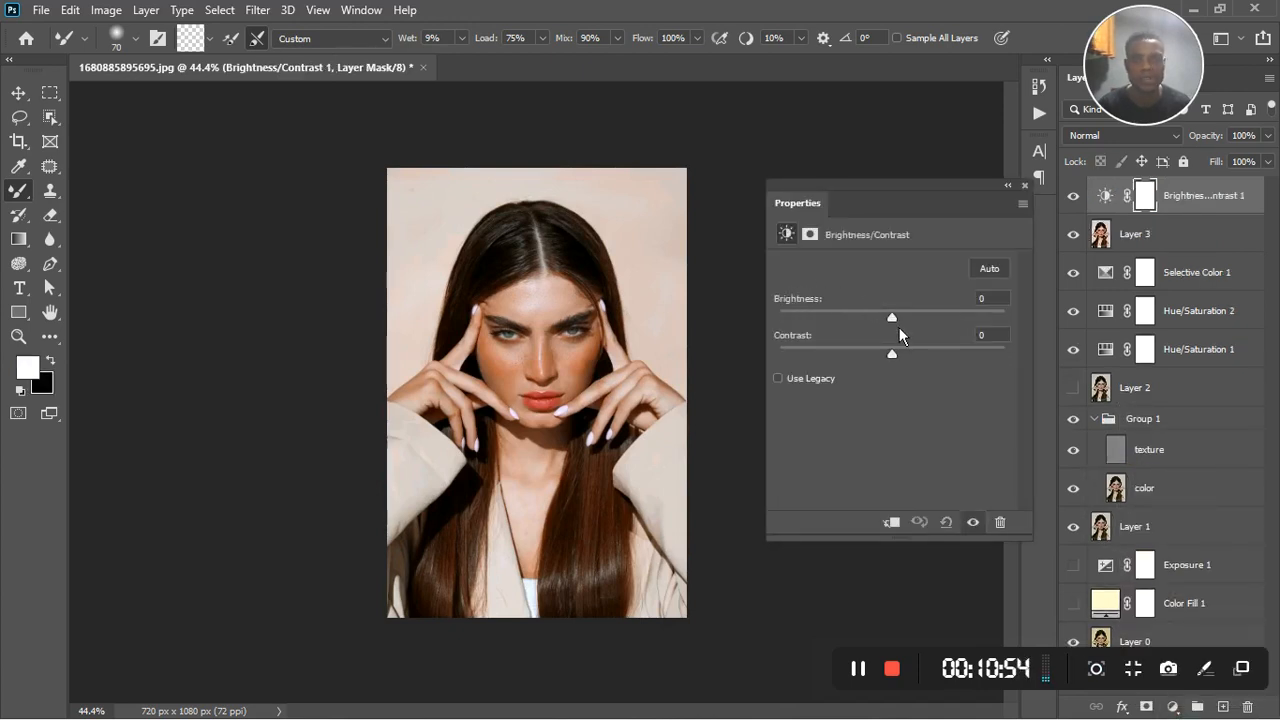
{"action": "left_click_drag", "start_coordinate": [899, 327], "coordinate": [883, 322]}
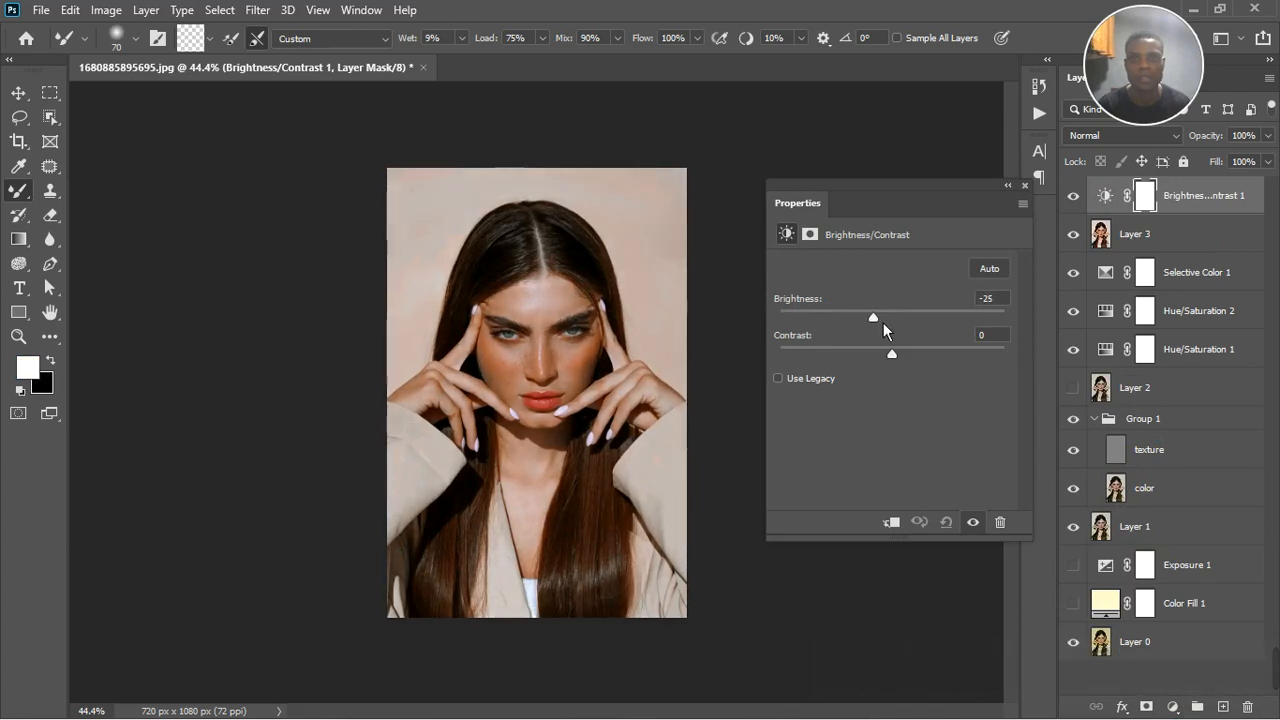
{"action": "left_click_drag", "start_coordinate": [883, 322], "coordinate": [894, 322]}
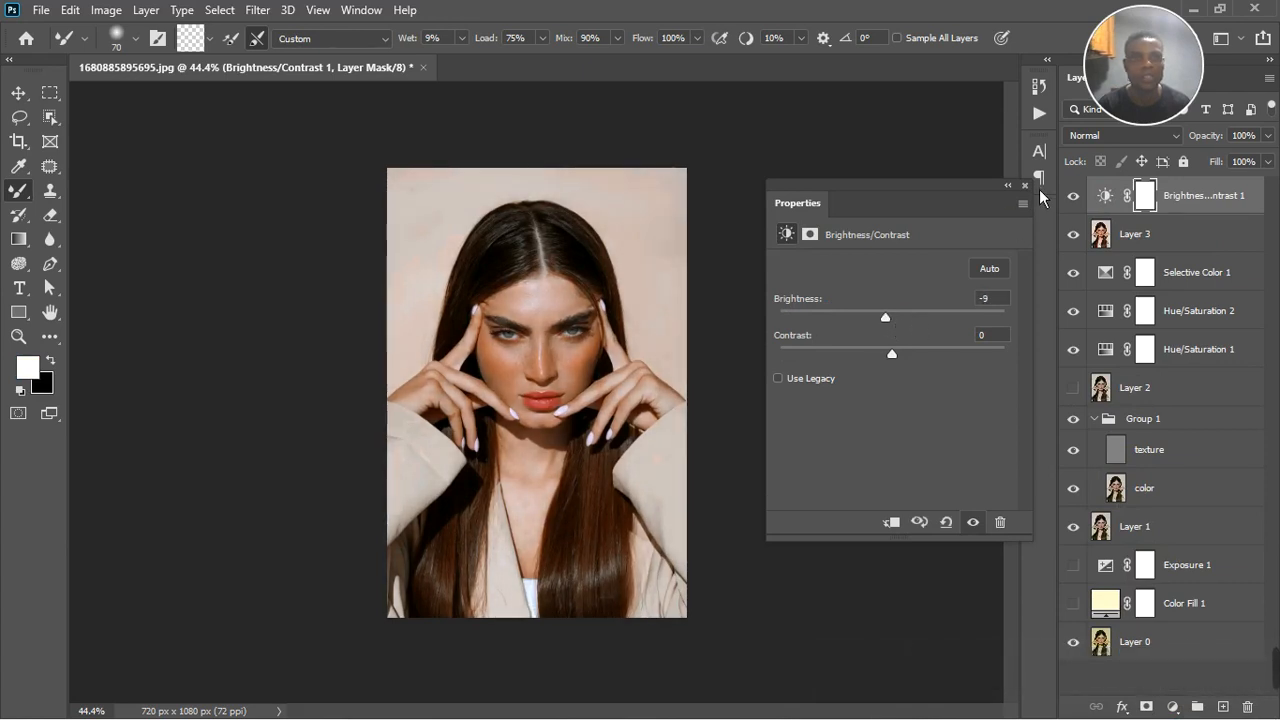
Limit the Brightness/Contrast adjustment to the pale backdrop and coat by refining its mask with Color Range, sampling those tones
{"action": "left_click", "coordinate": [1039, 195]}
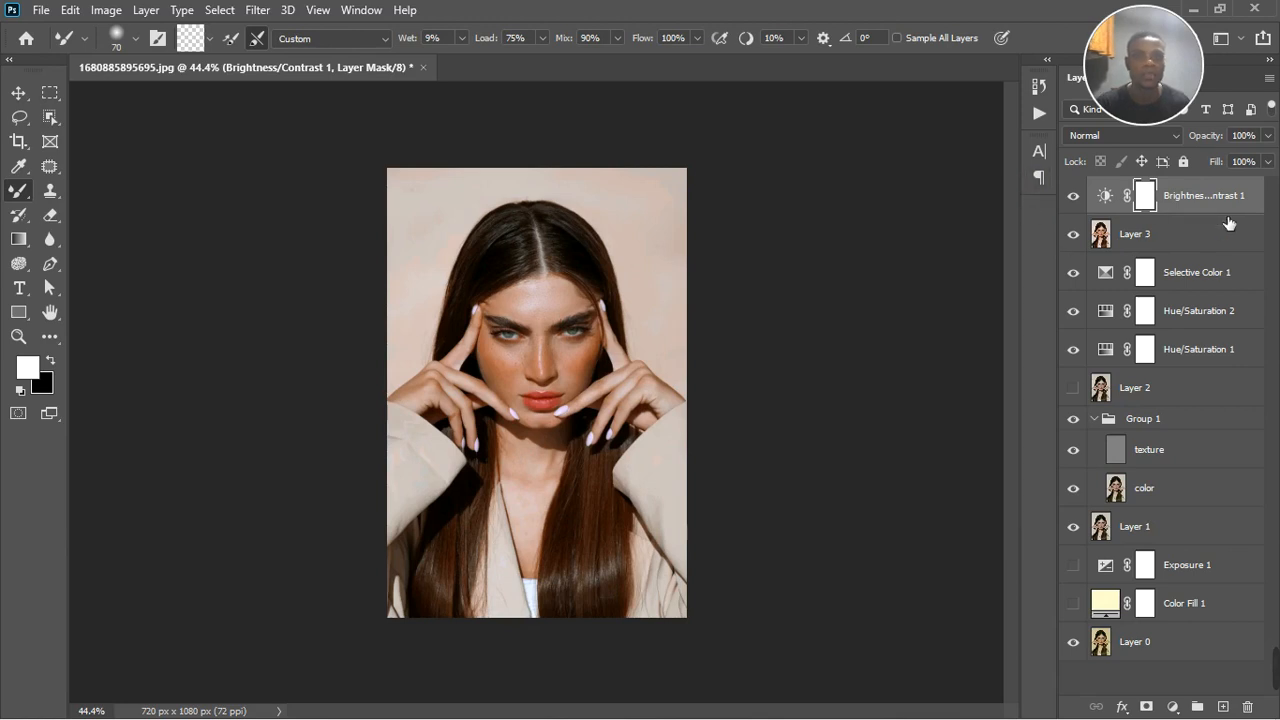
{"action": "left_click", "coordinate": [265, 14]}
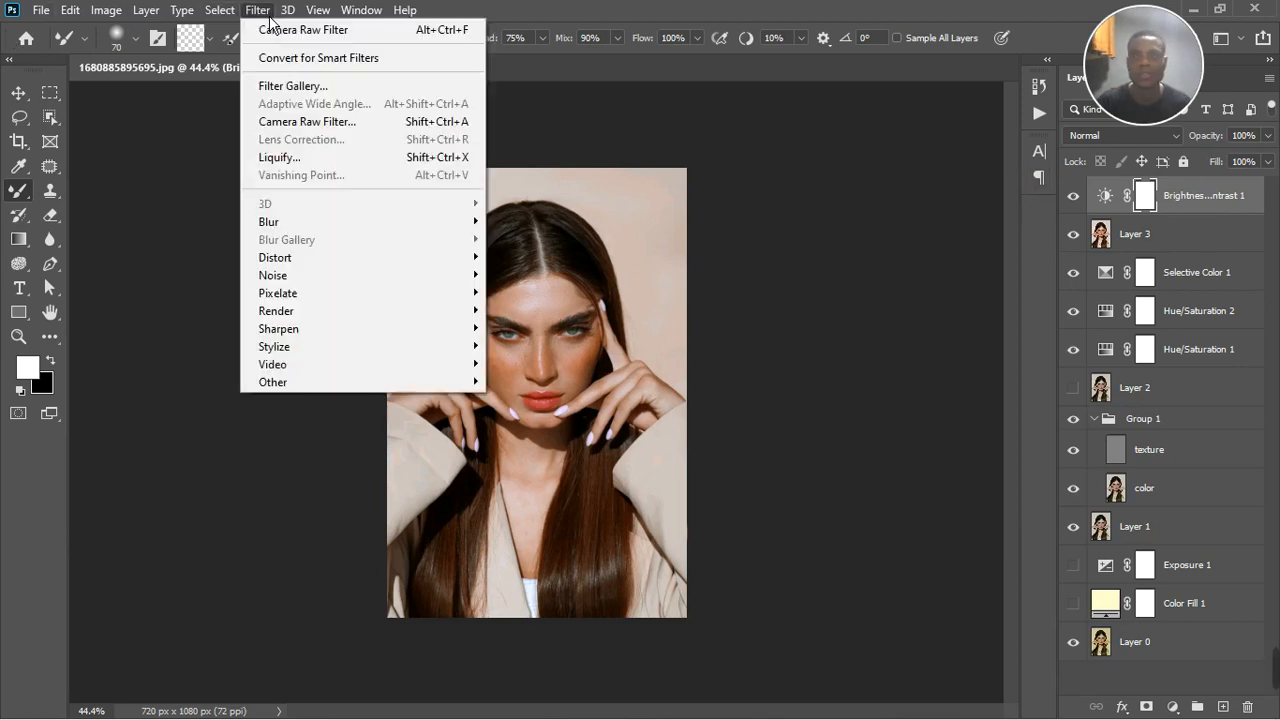
{"action": "left_click", "coordinate": [237, 16]}
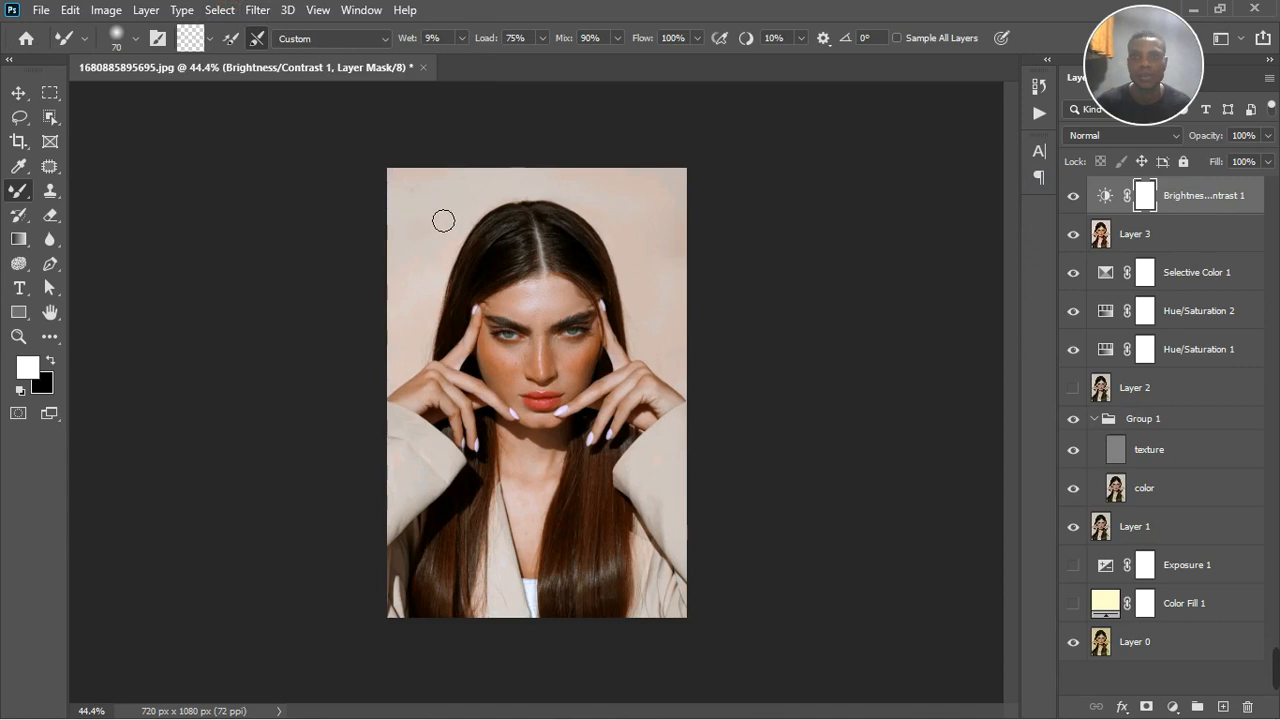
{"action": "left_click", "coordinate": [220, 10]}
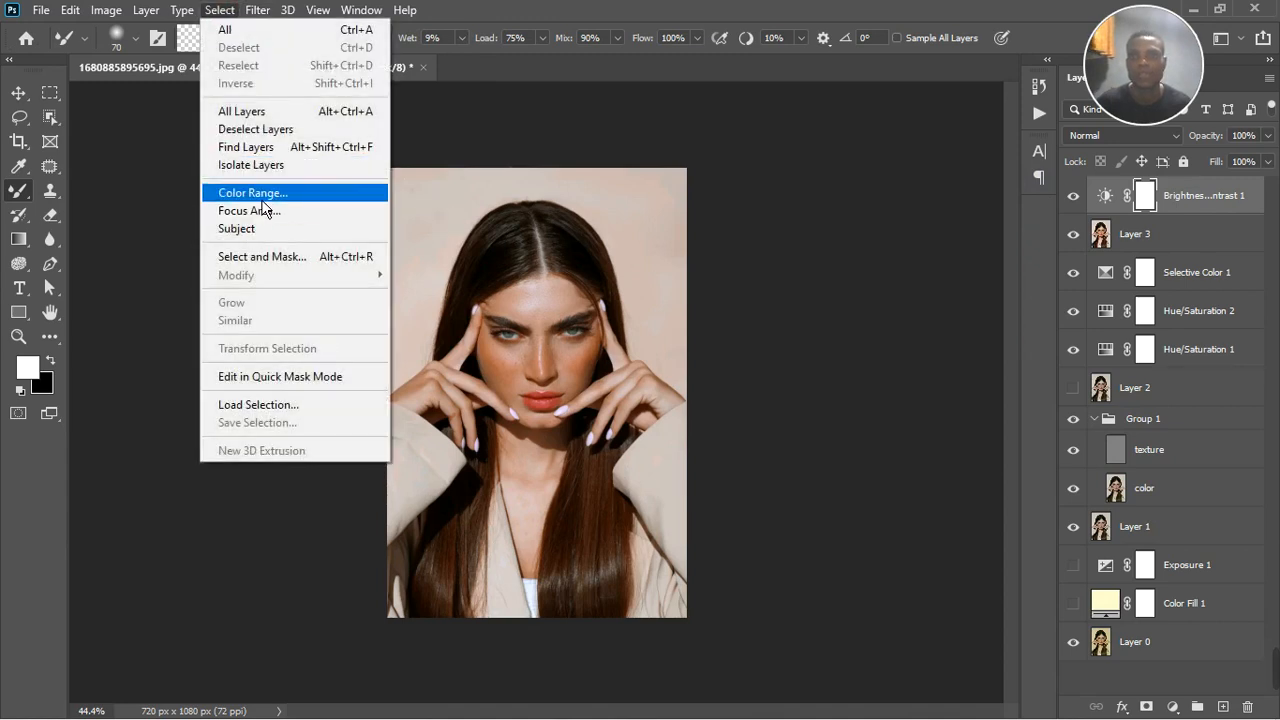
{"action": "left_click", "coordinate": [258, 194]}
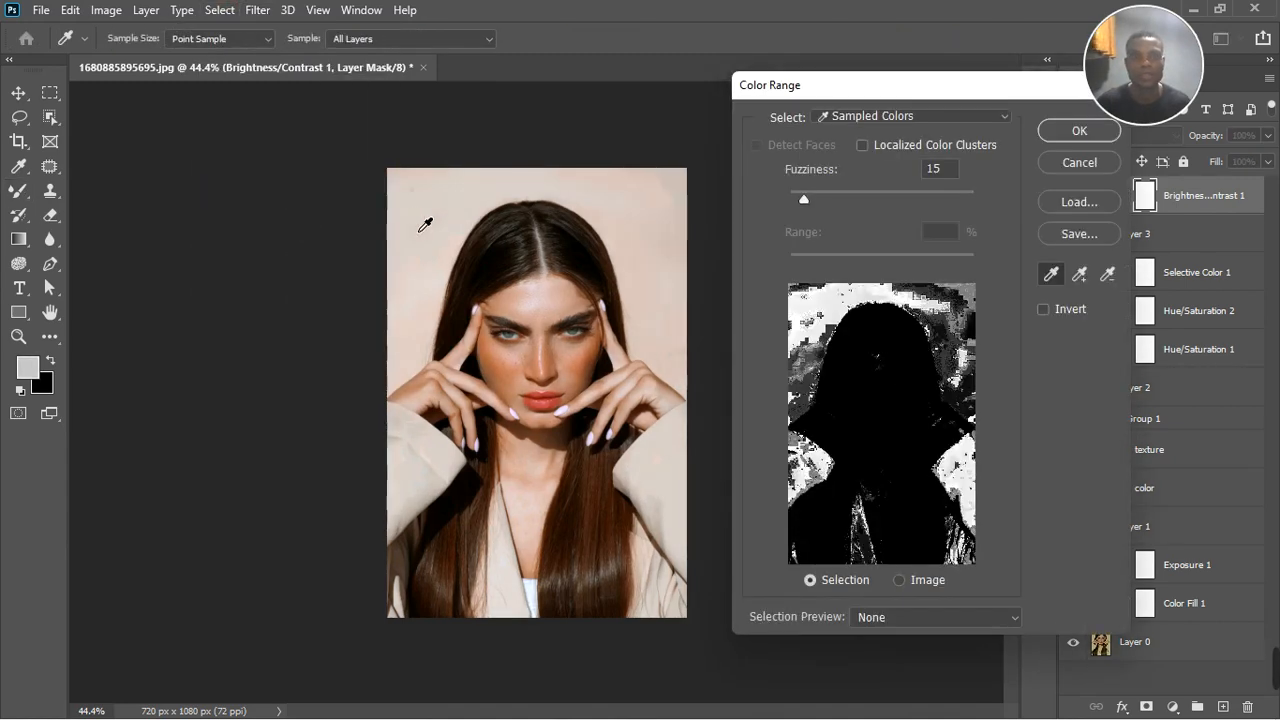
{"action": "left_click", "coordinate": [400, 477]}
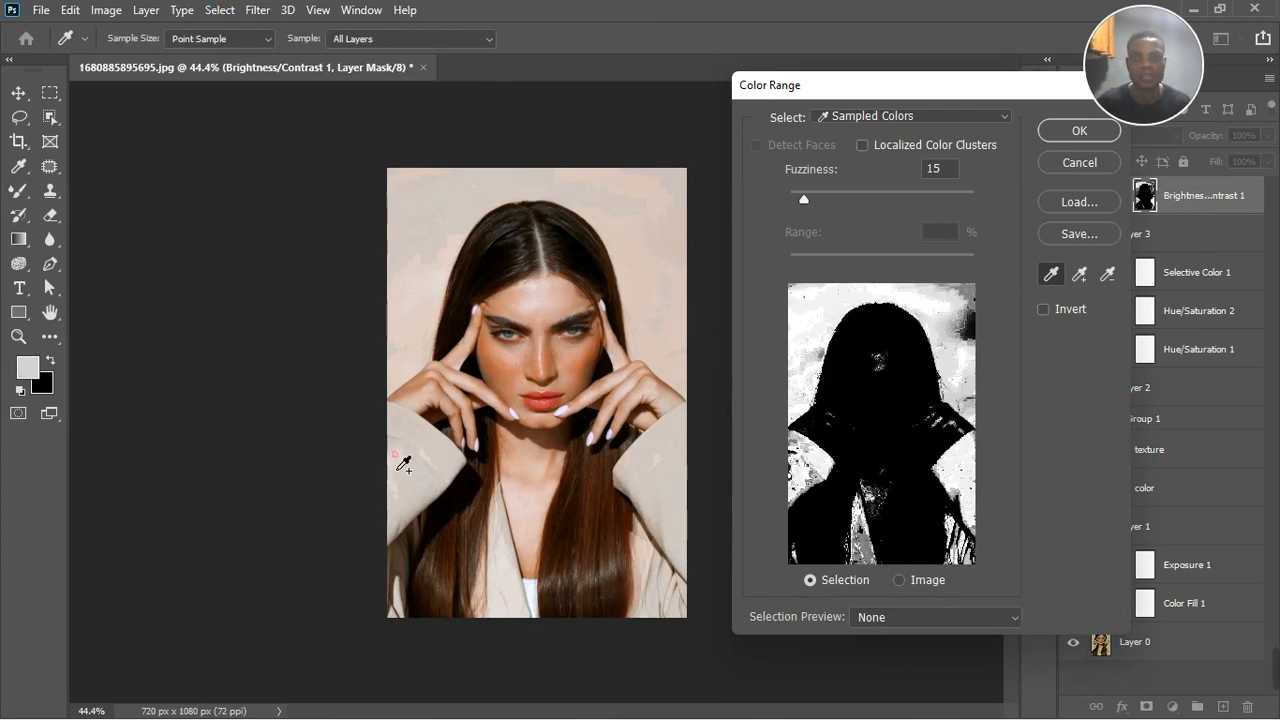
{"action": "left_click", "coordinate": [1076, 131]}
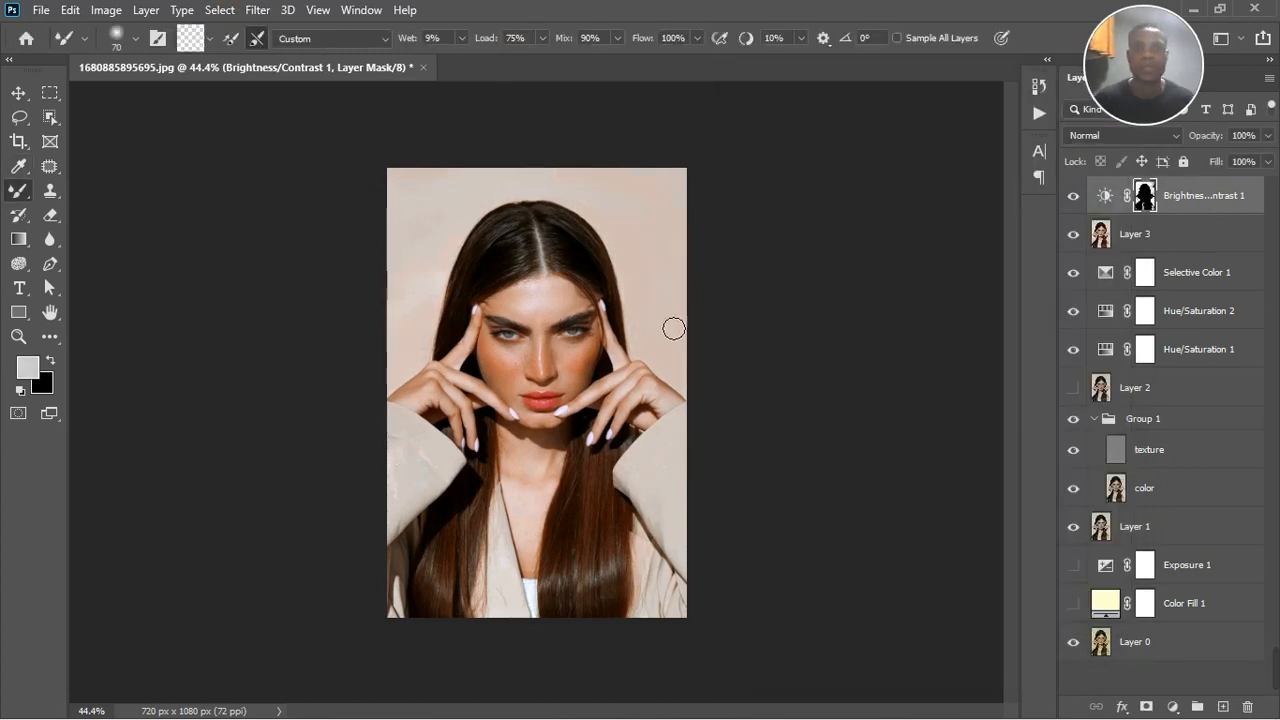
Compare the portrait without and with the masked Brightness/Contrast adjustment, and inspect the face and backdrop up close
{"action": "left_click", "coordinate": [1073, 196]}
{"action": "left_click", "coordinate": [1074, 197]}
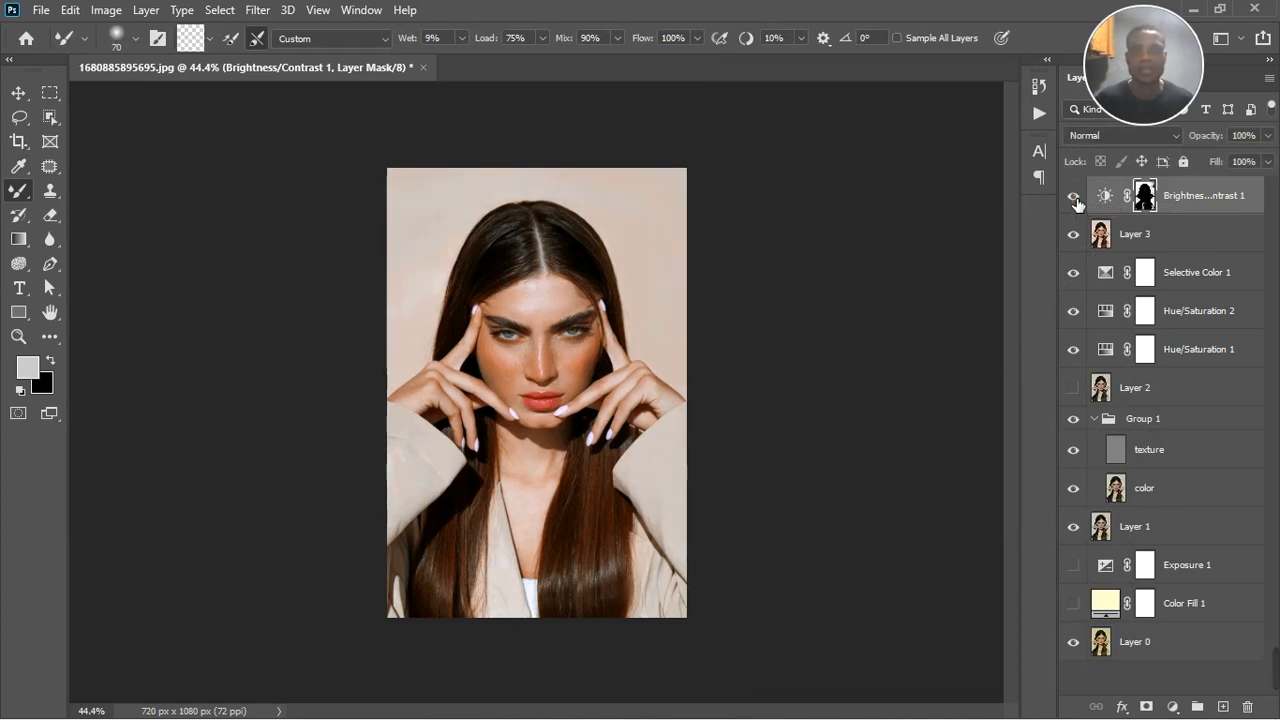
{"action": "scroll", "coordinate": [556, 340], "scroll_direction": "up", "scroll_amount": 2}
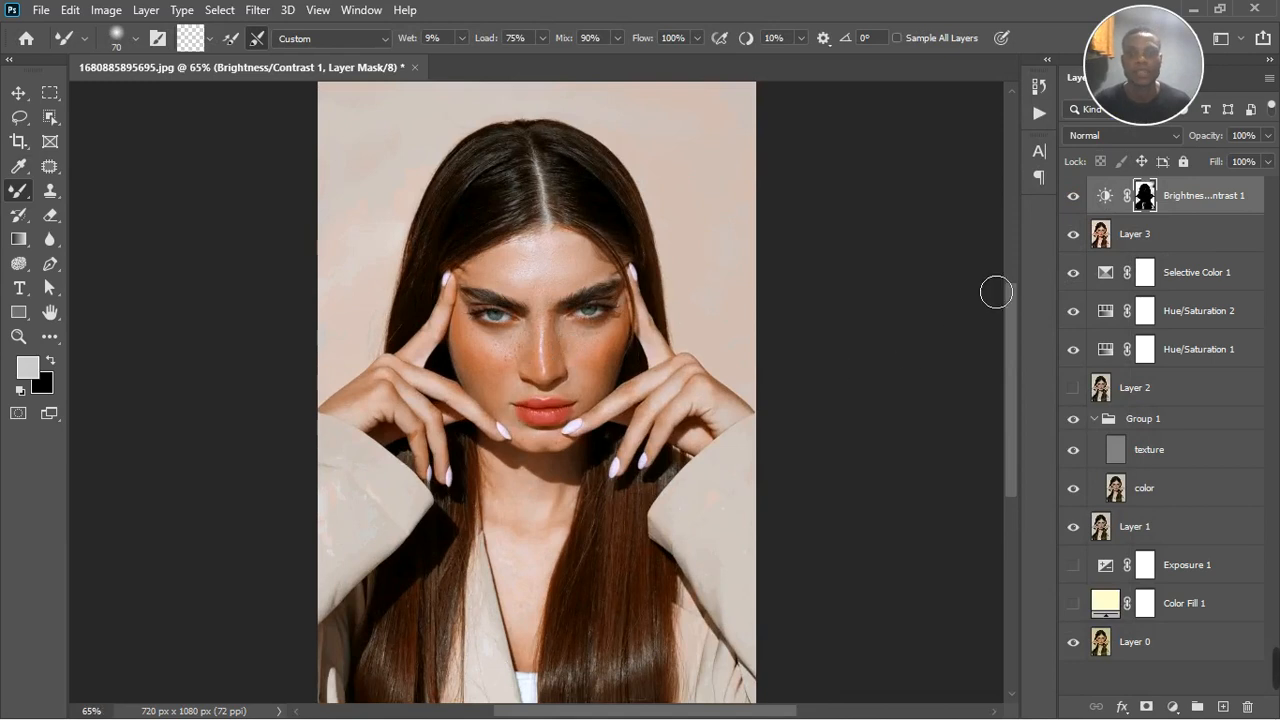
{"action": "left_click", "coordinate": [1084, 202]}
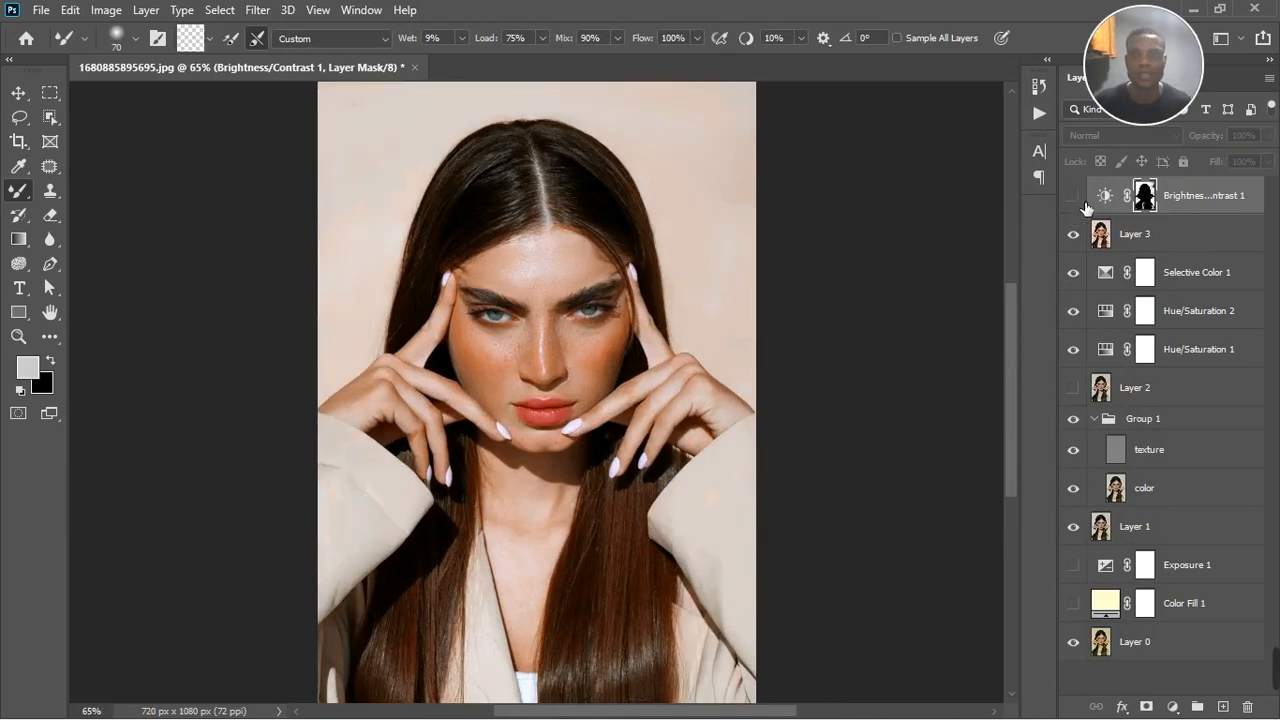
{"action": "left_click", "coordinate": [1084, 202]}
{"action": "scroll", "coordinate": [534, 345], "scroll_direction": "up", "scroll_amount": 2}
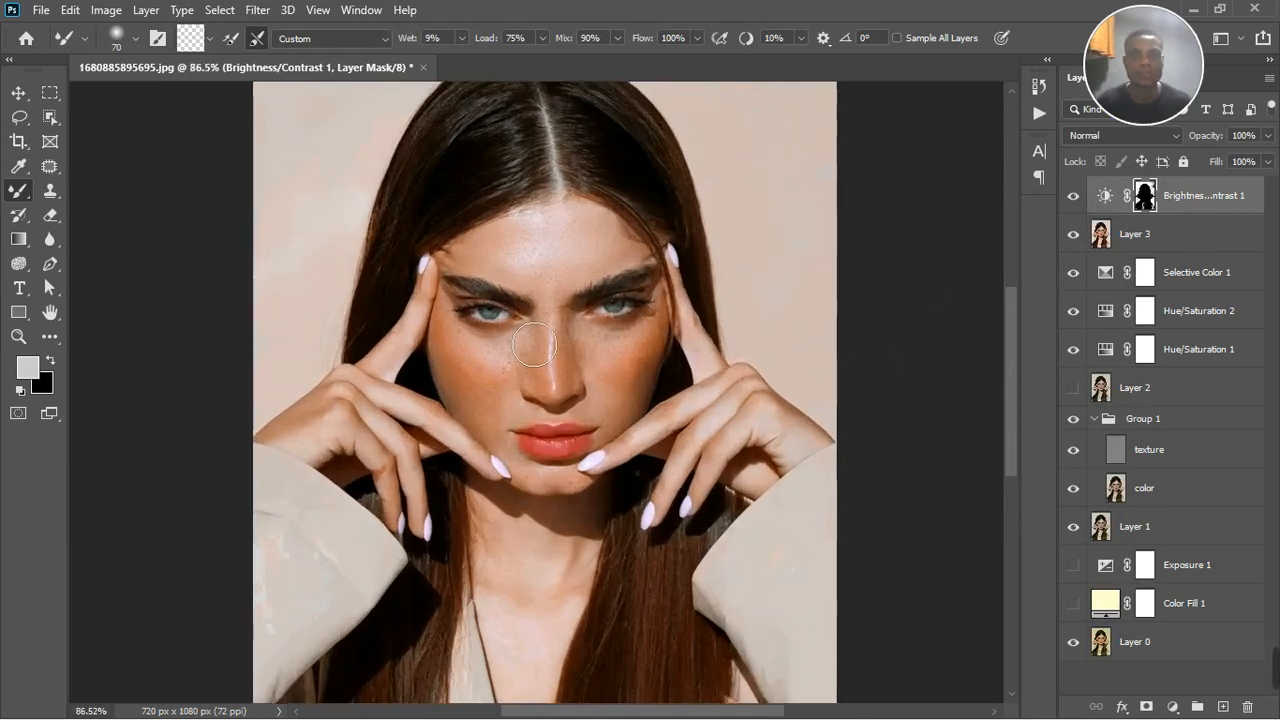
{"action": "scroll", "coordinate": [534, 345], "scroll_direction": "up", "scroll_amount": 1}
{"action": "scroll", "coordinate": [600, 370], "scroll_direction": "down", "scroll_amount": 2}
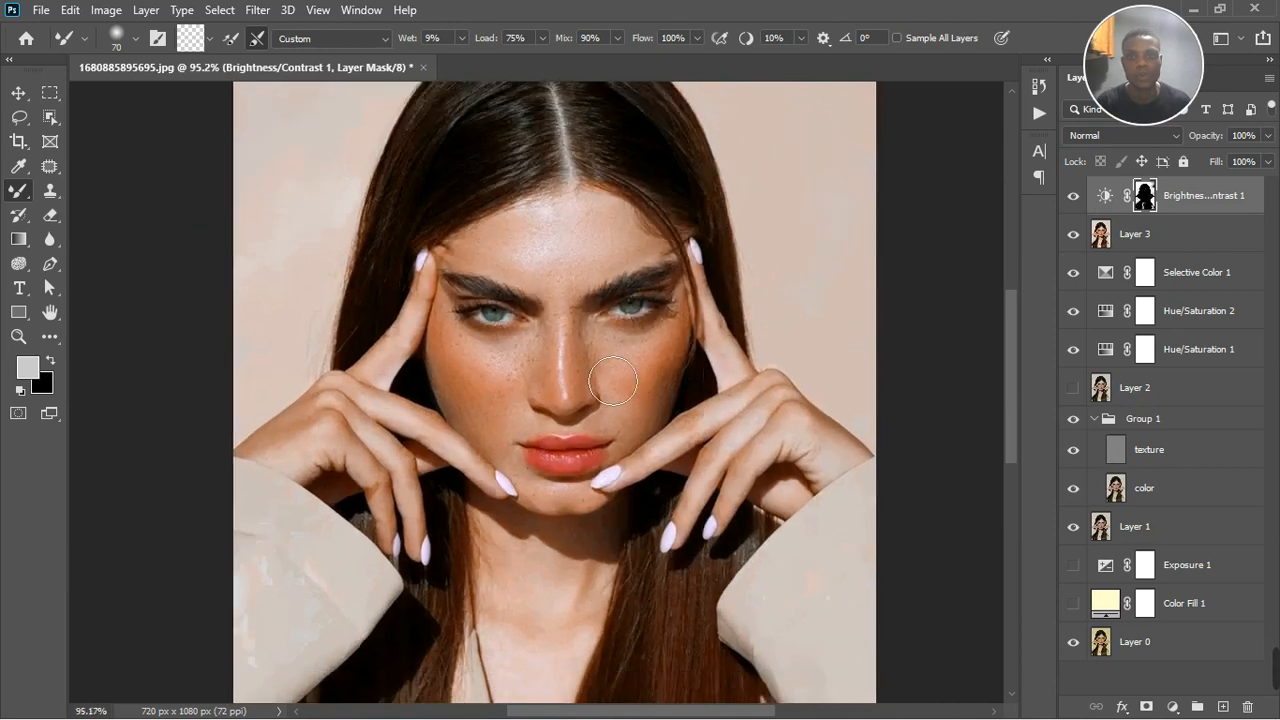
{"action": "scroll", "coordinate": [608, 378], "scroll_direction": "down", "scroll_amount": 2}
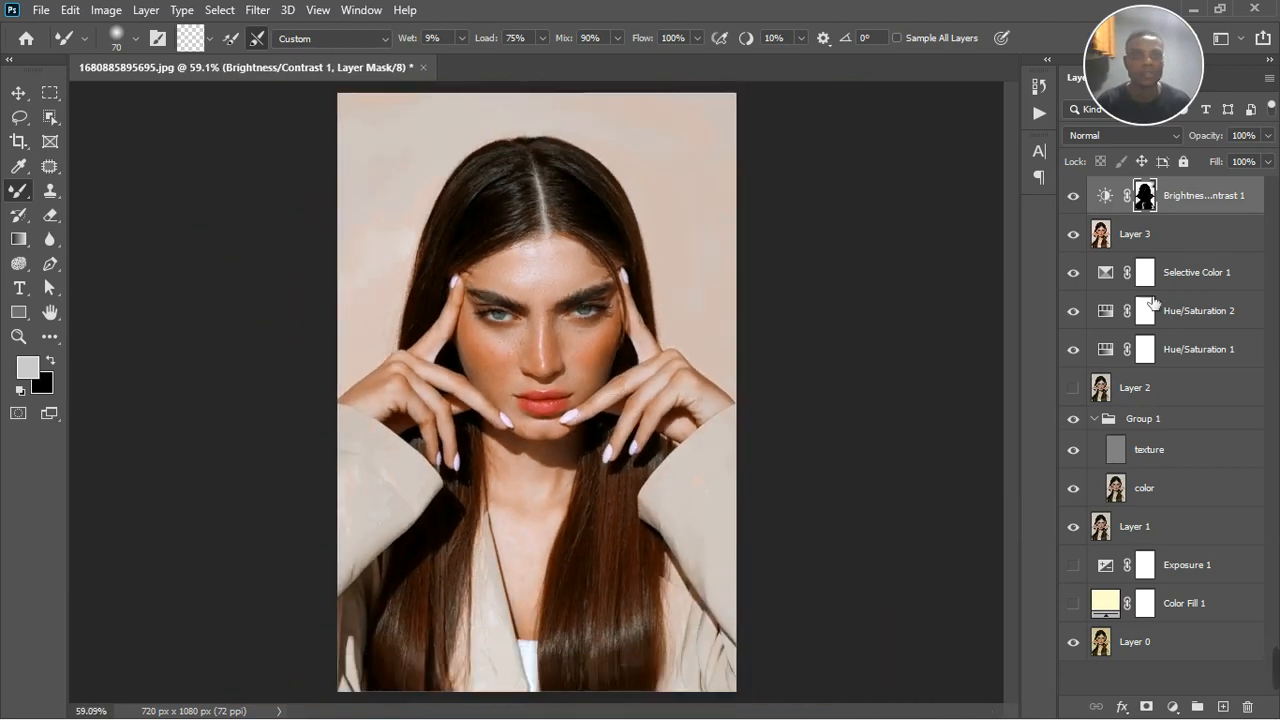
{"action": "left_click", "coordinate": [1073, 233]}
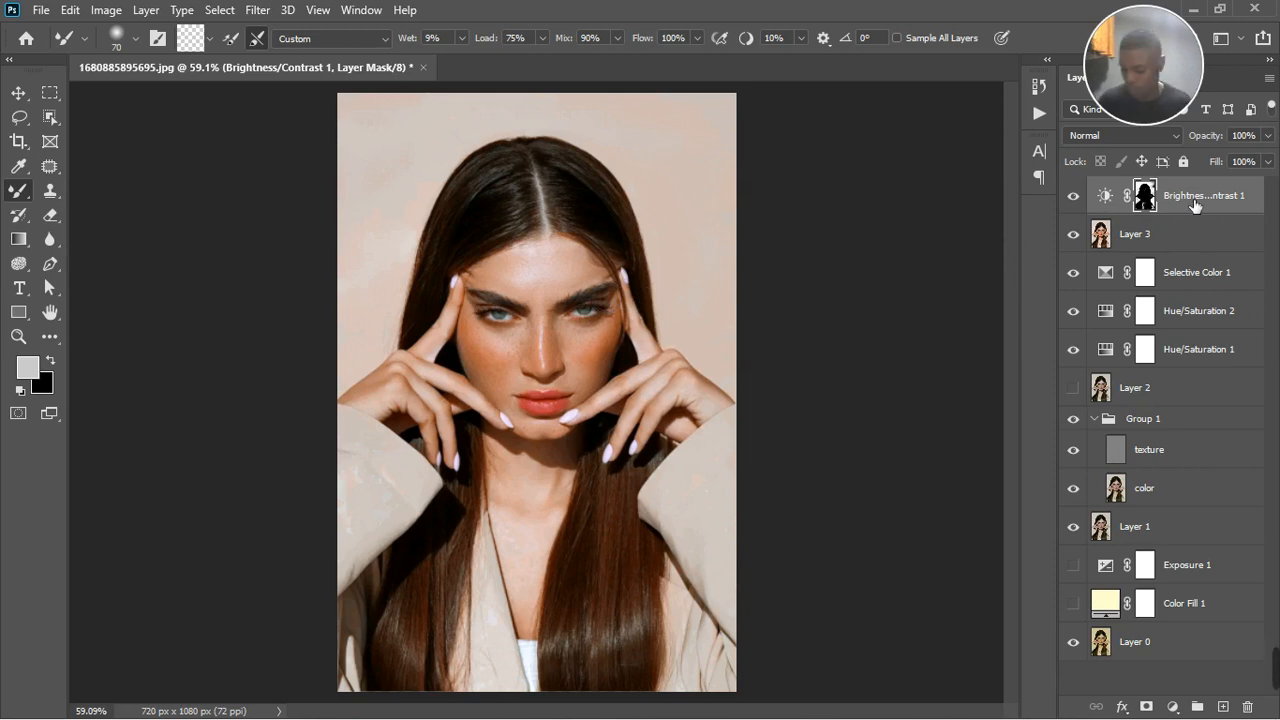
Stamp all visible layers into a new top layer, and group the layers from Brightness/Contrast 1 down to Color Fill 1
{"action": "key", "text": "ctrl+shift+alt+e"}
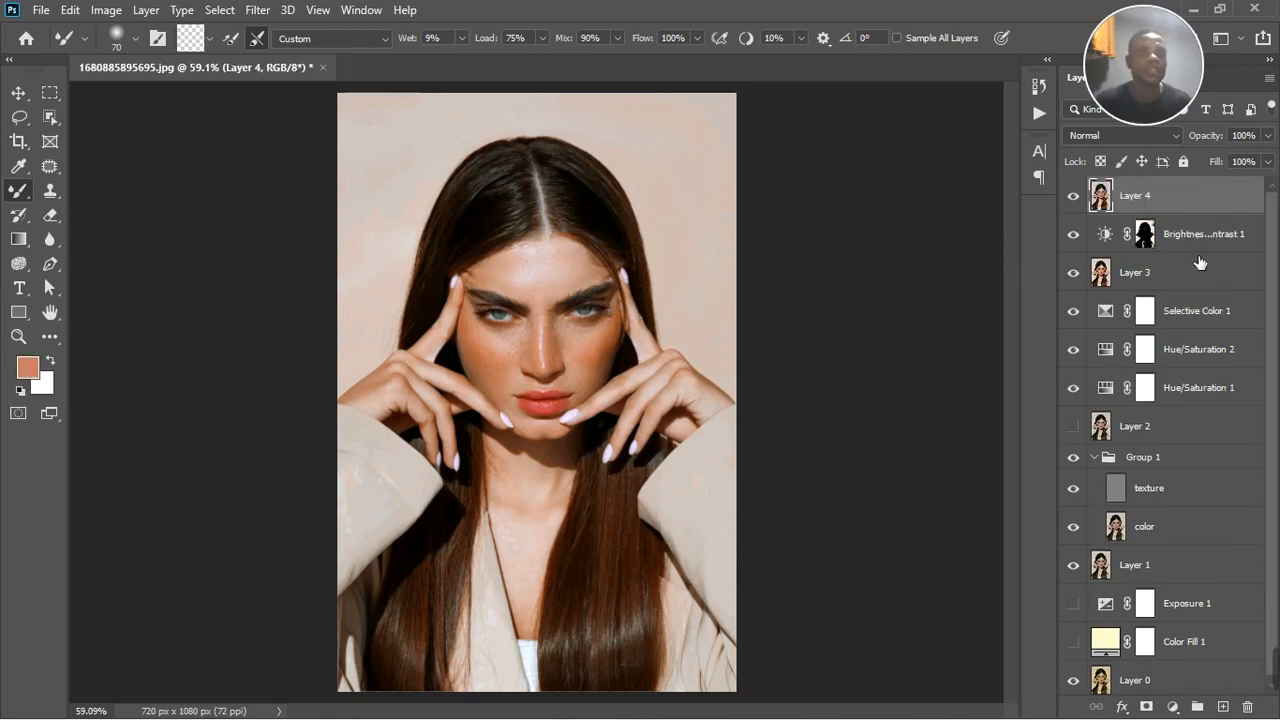
{"action": "left_click", "coordinate": [1199, 244]}
{"action": "left_click", "coordinate": [1203, 651], "text": "shift"}
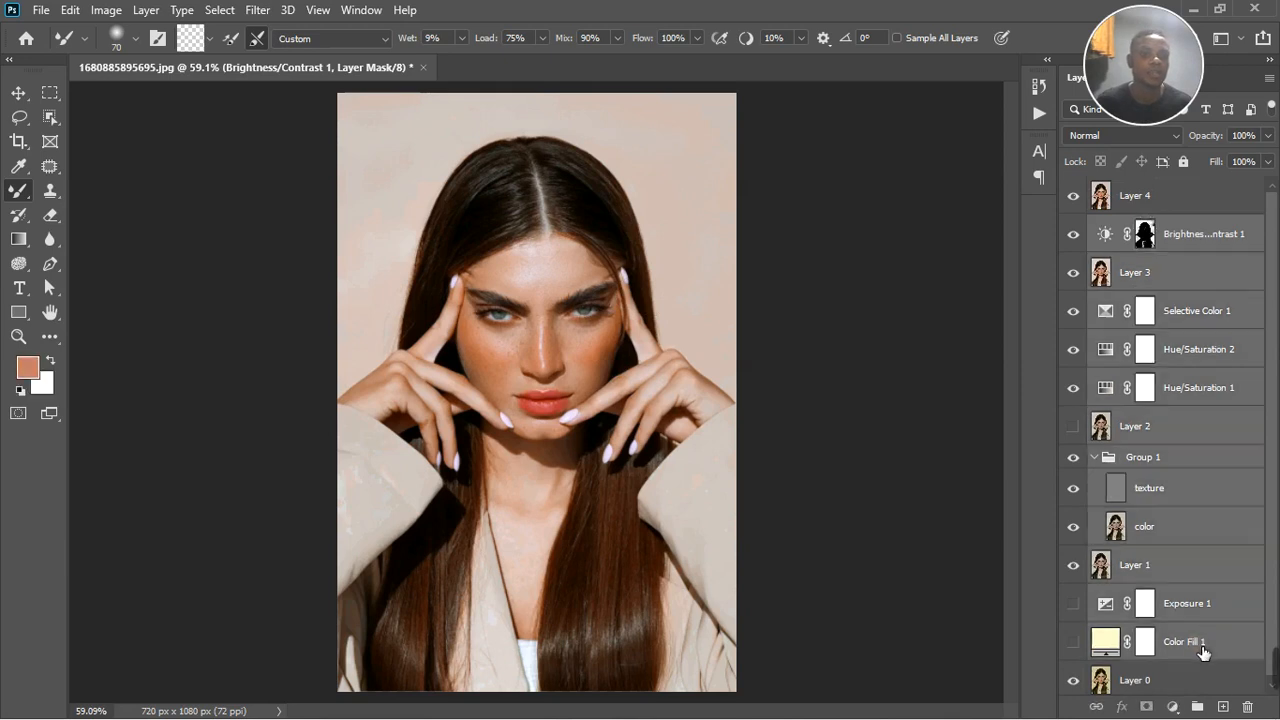
{"action": "left_click", "coordinate": [1197, 707]}
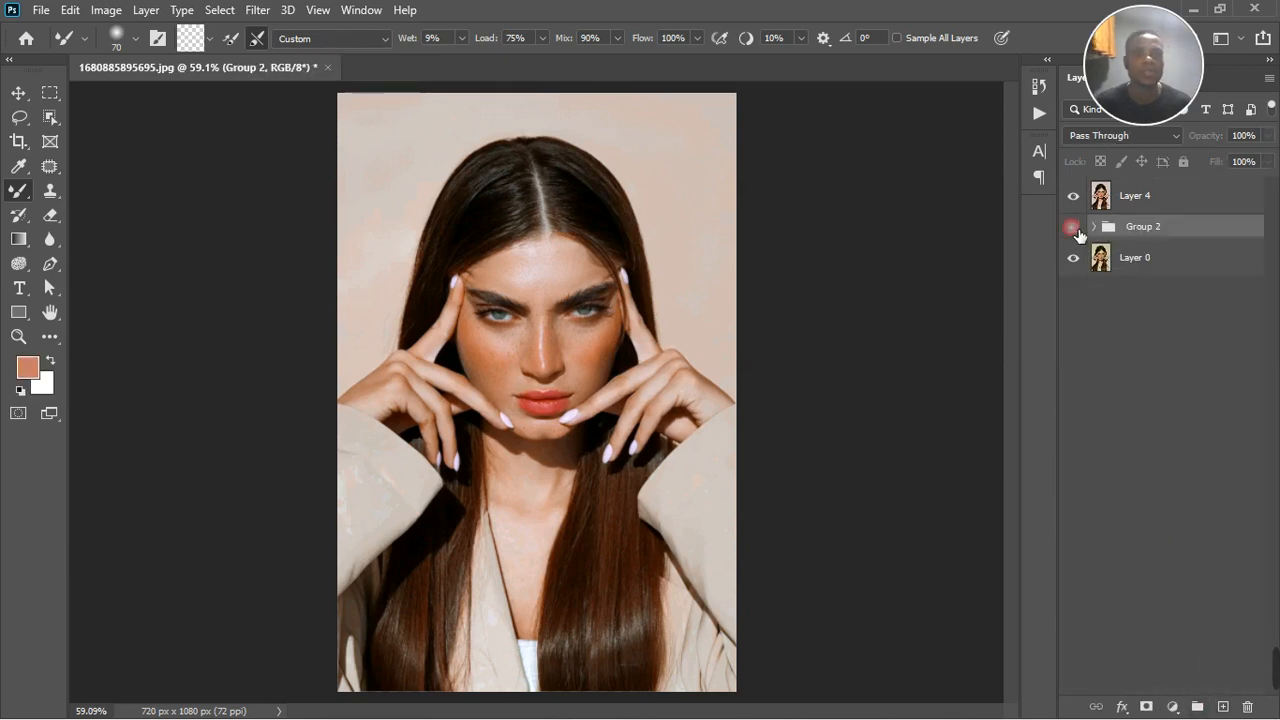
Hide the new layer group, and compare the original Layer 0 with the retouched Layer 4
{"action": "left_click", "coordinate": [1073, 226]}
{"action": "left_click", "coordinate": [1076, 198]}
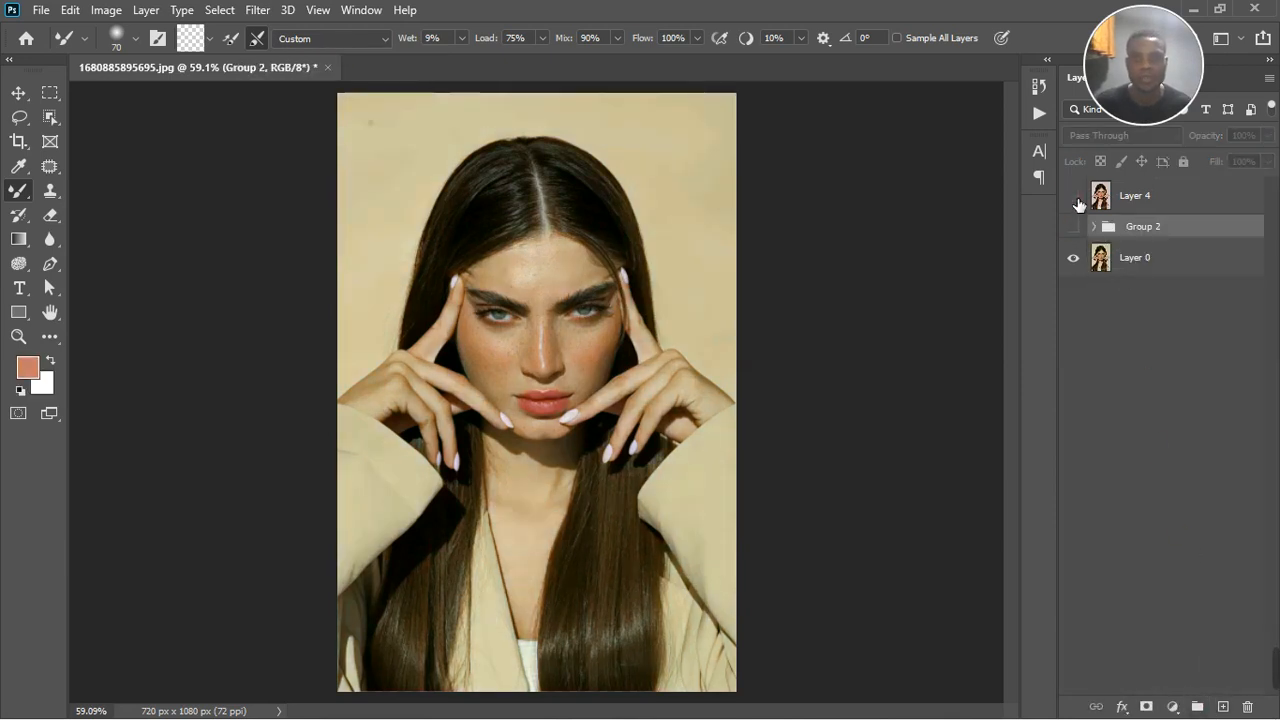
{"action": "left_click", "coordinate": [1074, 197]}
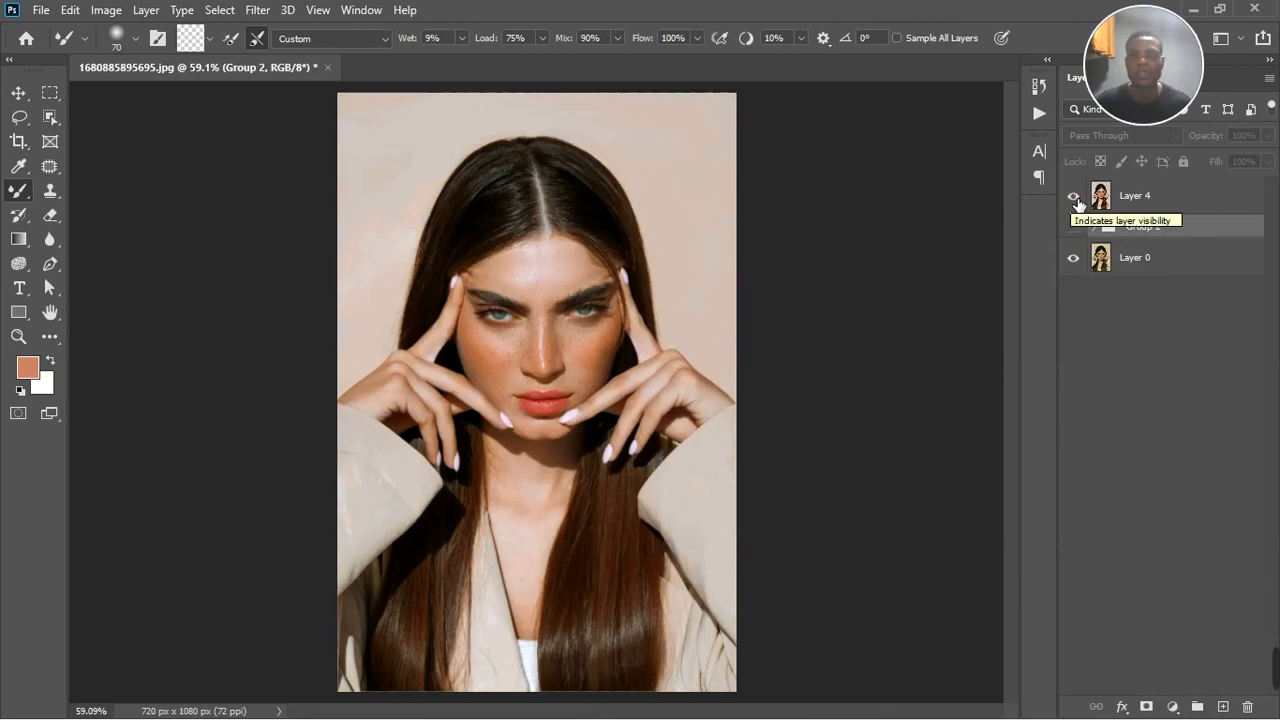